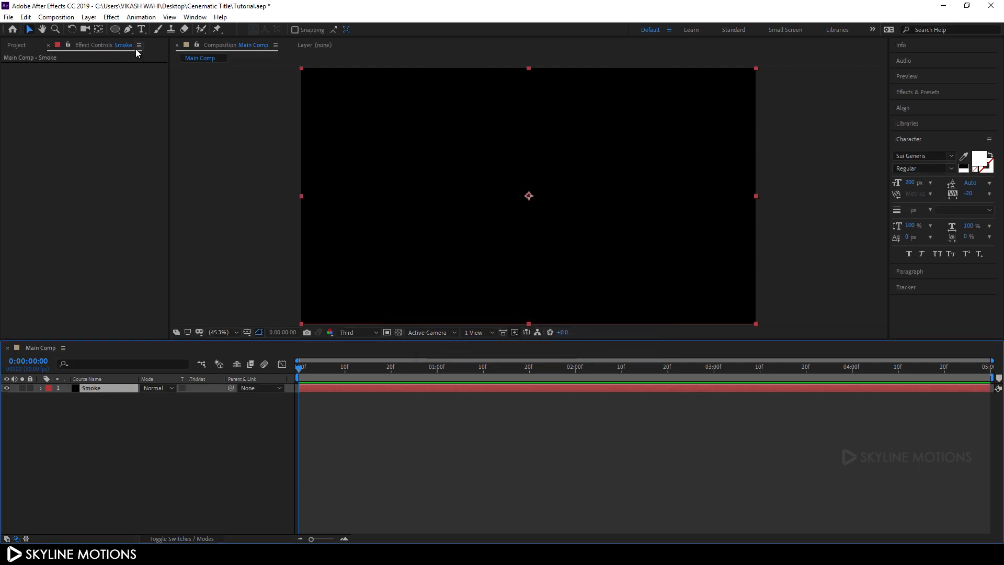
Step: Apply the Fractal Noise effect to the Smoke layer
left_click(112, 17)
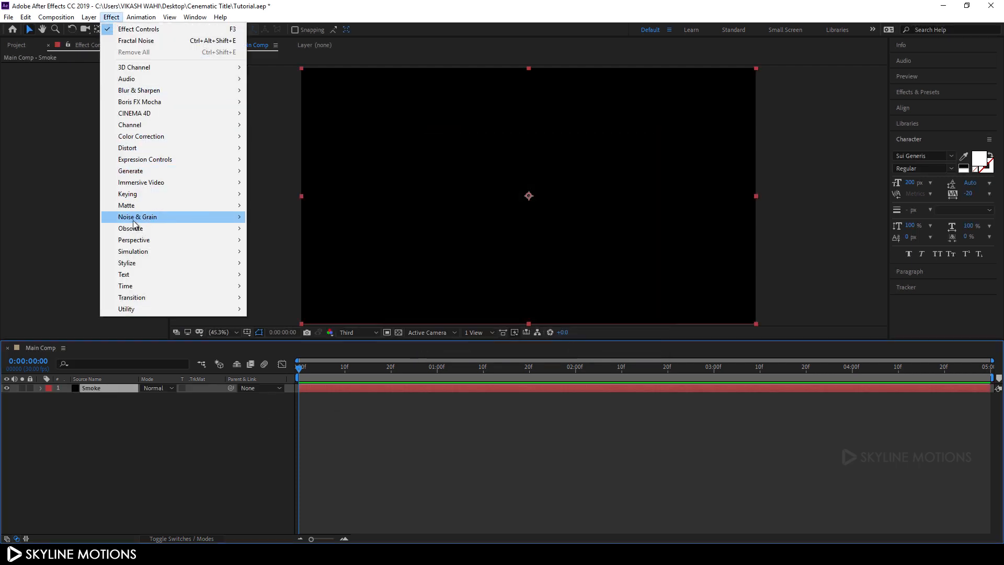
mouse_move(137, 218)
left_click(295, 242)
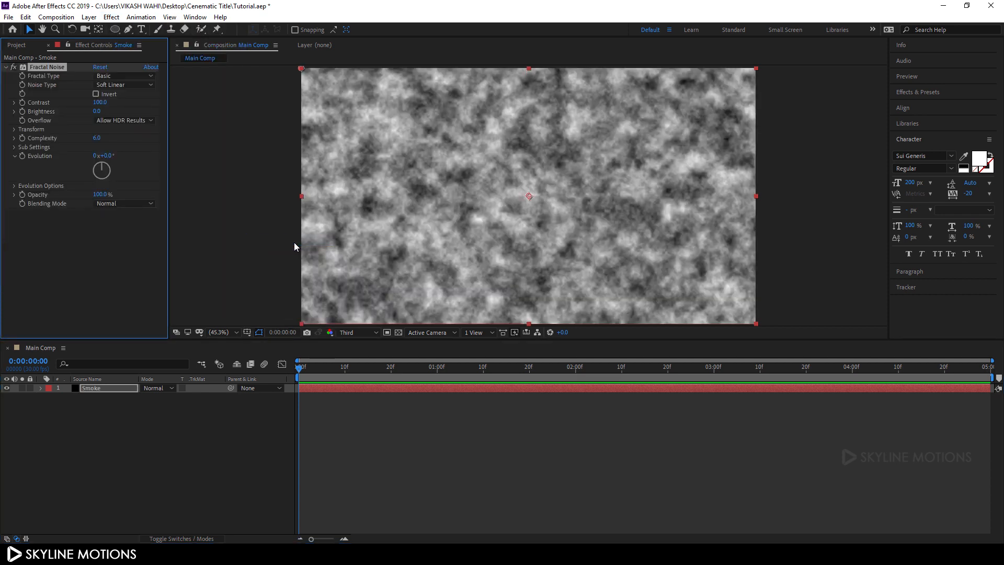
Step: Set the Scale in the Fractal Noise transform settings to 300
left_click(14, 129)
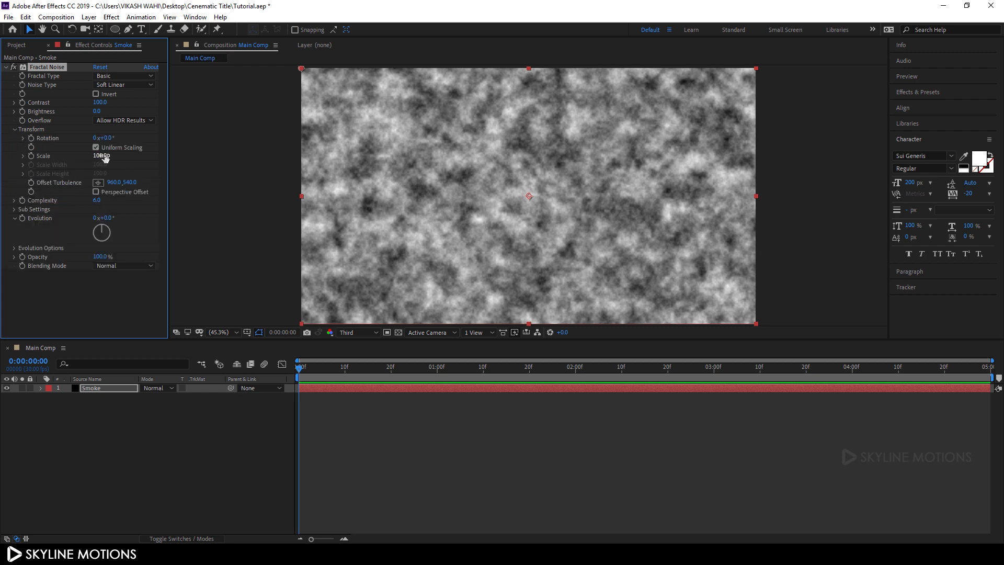
left_click_drag(100, 156, 168, 154)
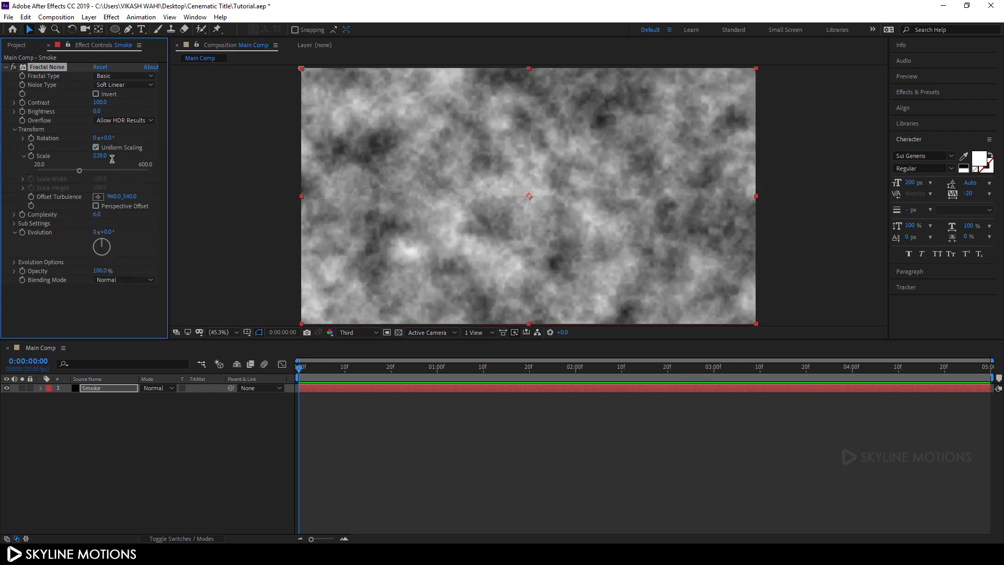
left_click(102, 156)
type("300")
key("Return")
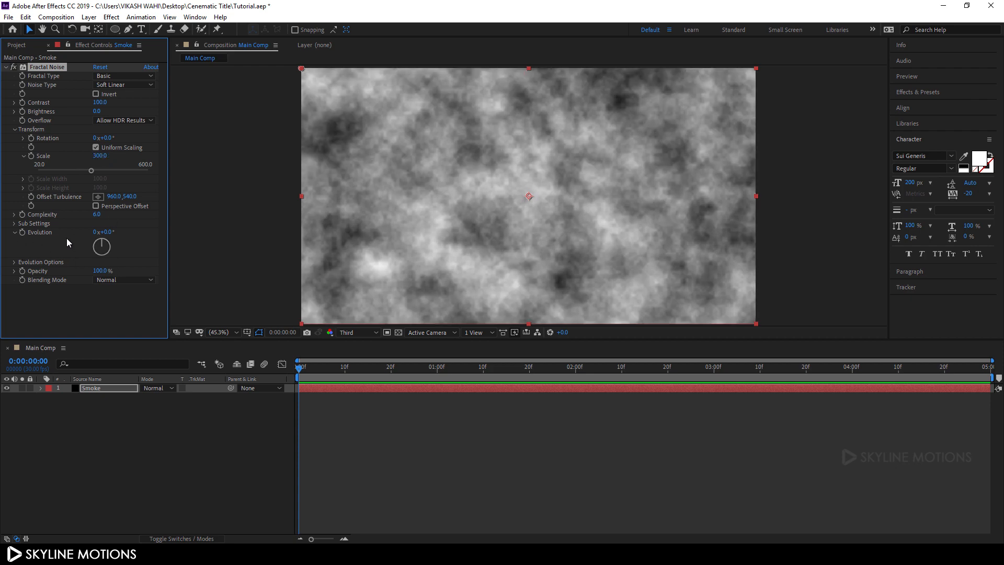
Step: Add the expression time*200 to the Evolution property of the Smoke layer's Fractal Noise
left_click(23, 233, "alt")
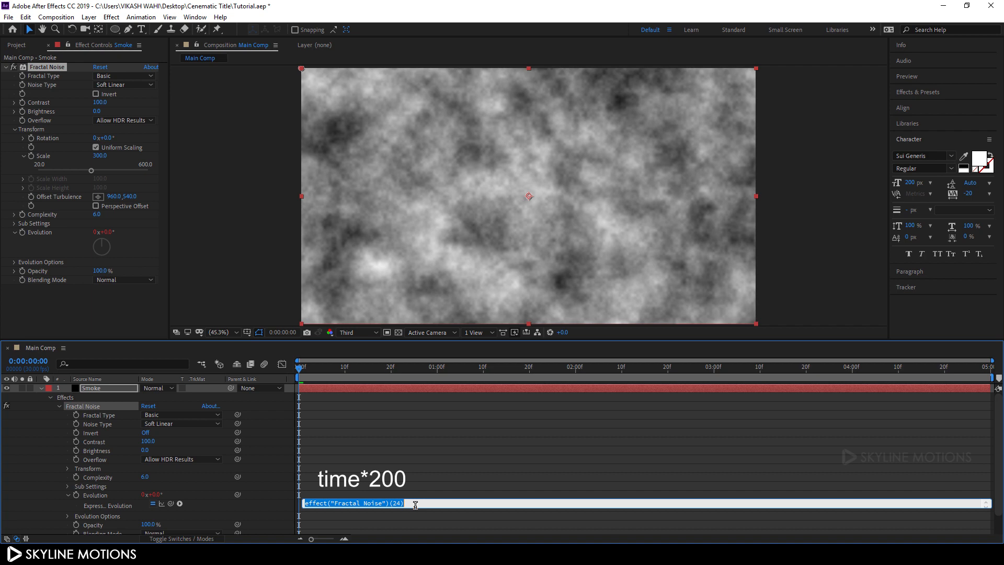
type("time")
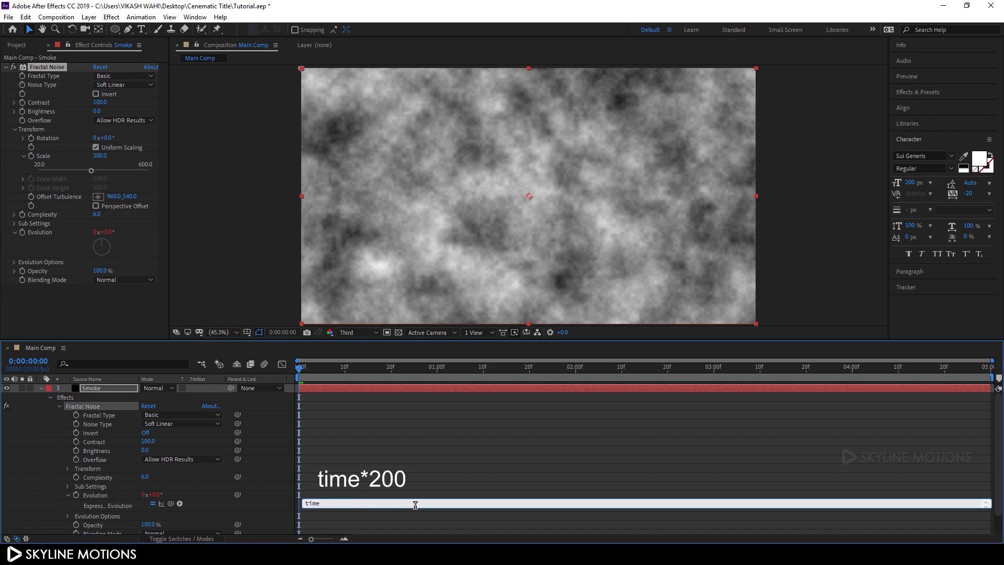
type("*200")
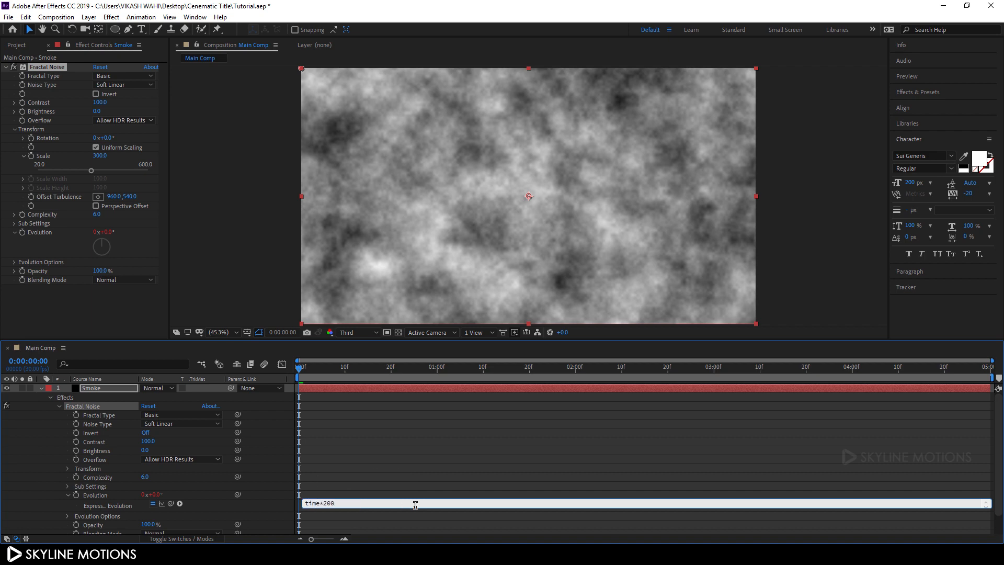
left_click(416, 507)
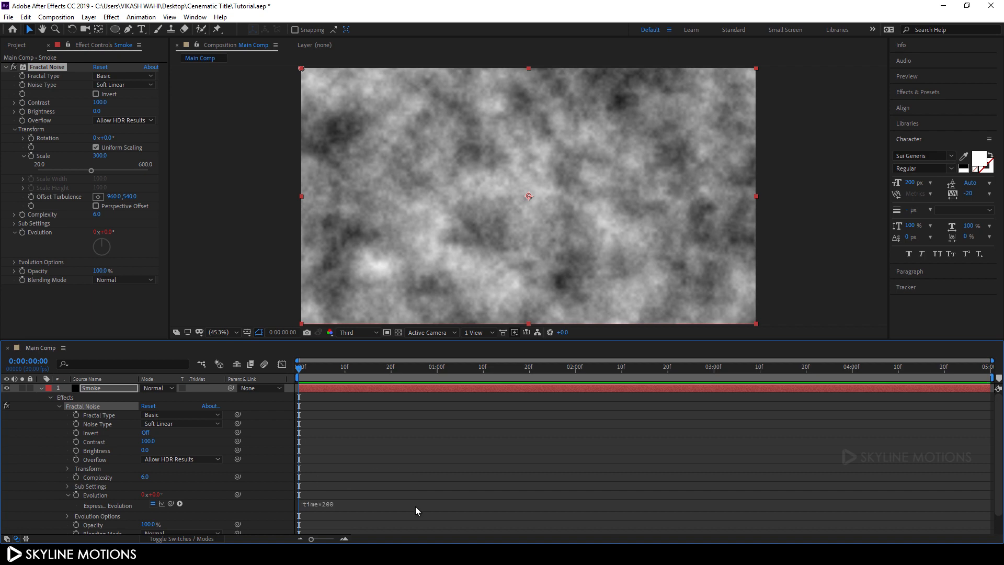
Step: Preview the animated smoke in the composition and stop playback
left_click(348, 333)
left_click(354, 381)
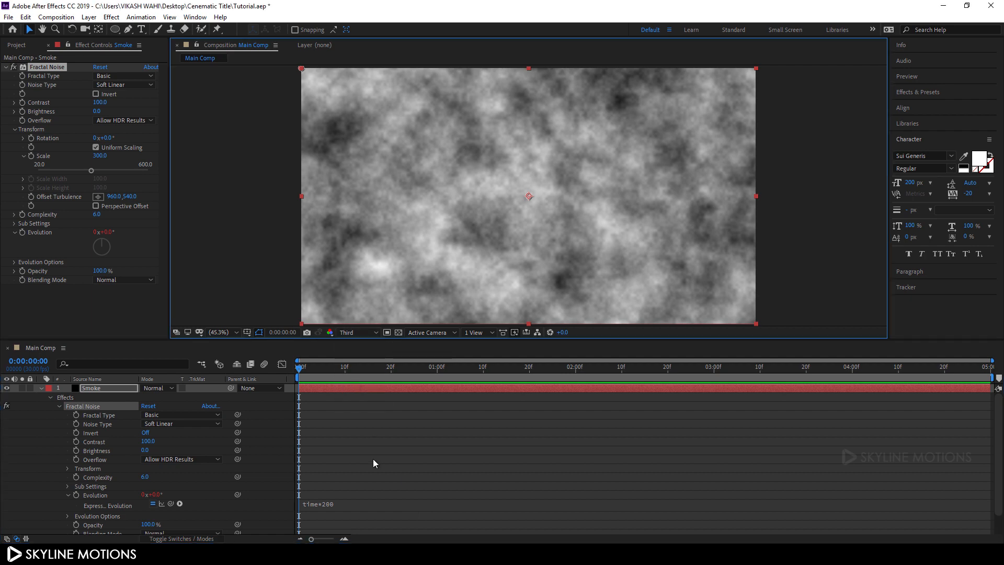
key("space")
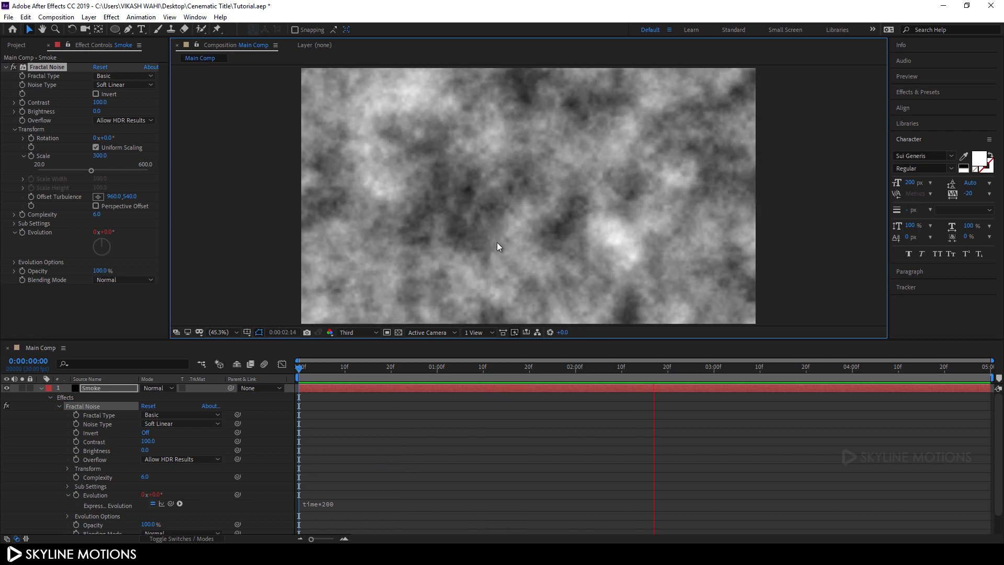
key("space")
Step: Collapse the Smoke layer's properties and set the Fractal Noise Contrast to 40
left_click(42, 388)
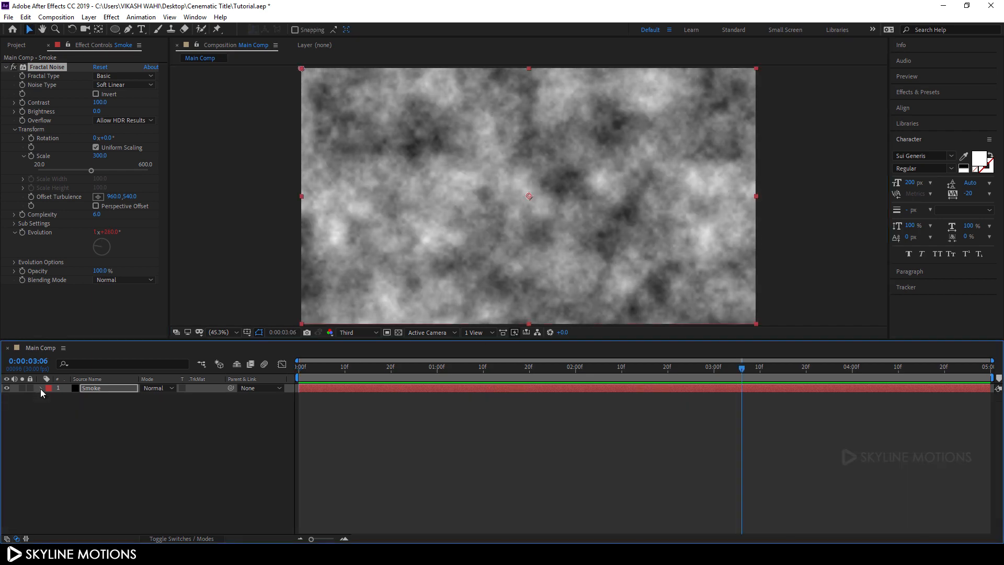
left_click(97, 389)
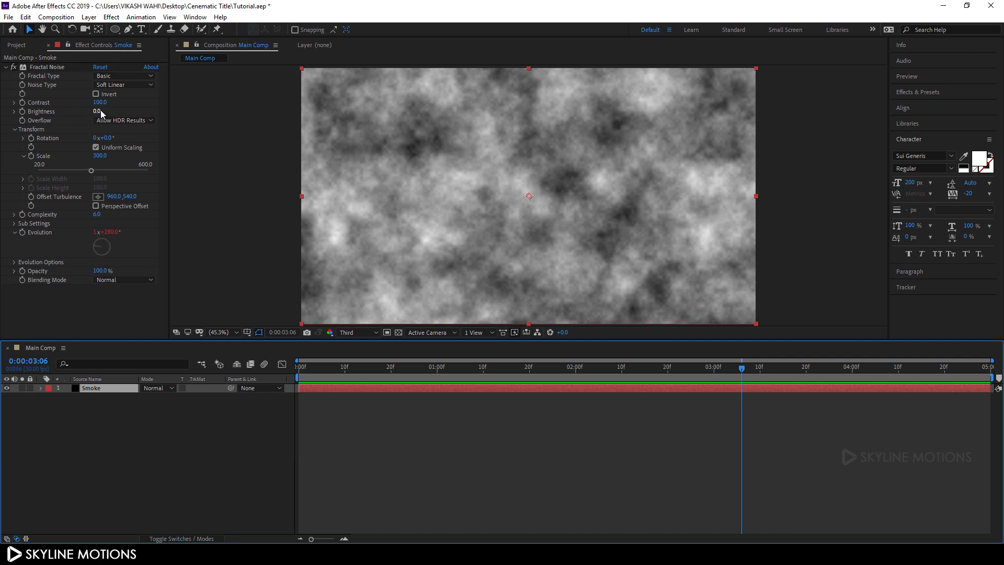
left_click_drag(101, 102, 79, 102)
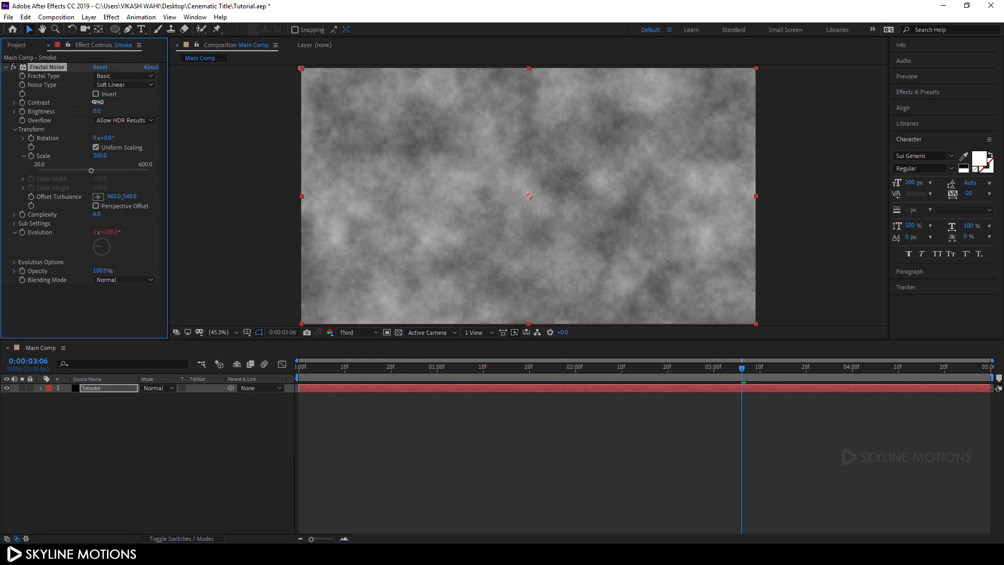
left_click(99, 102)
type("3")
key("Return")
Step: Set the Fractal Noise Brightness to -45 and return the current time to the start of the composition
left_click_drag(98, 111, 73, 111)
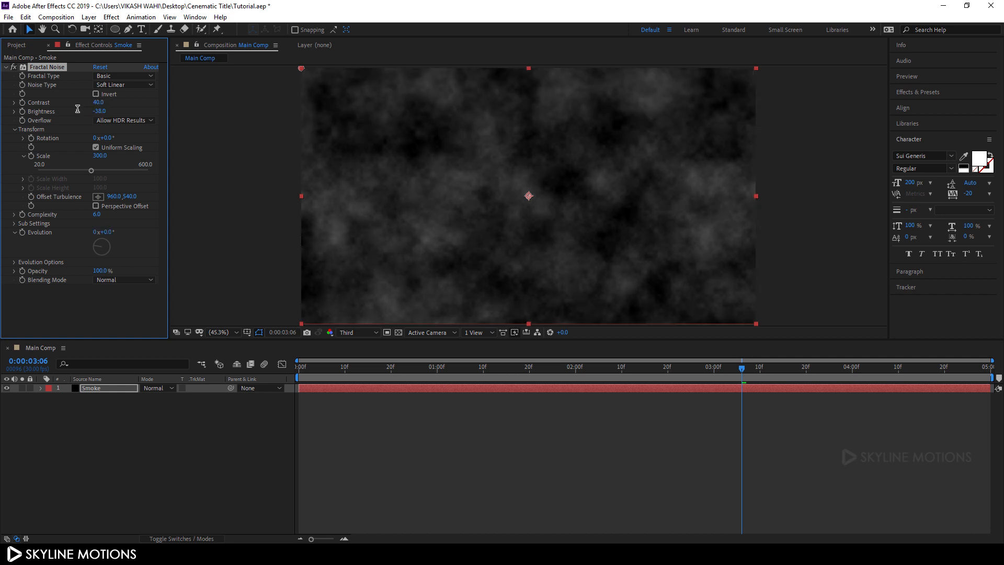
left_click(100, 111)
type("-45")
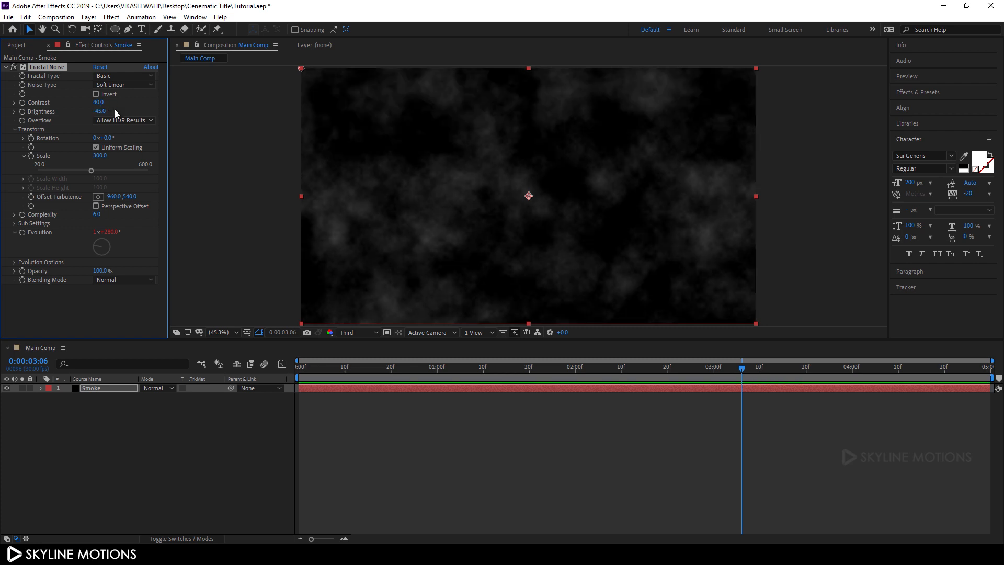
left_click_drag(501, 372, 300, 341)
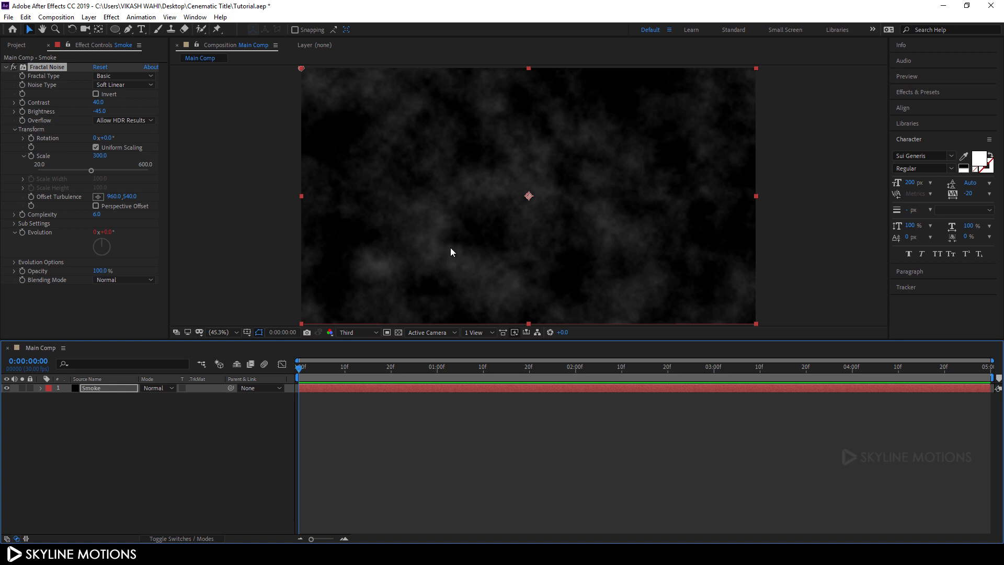
Step: Create a full-frame solid layer named Light 1 with the blue colour 0060FF
left_click(89, 17)
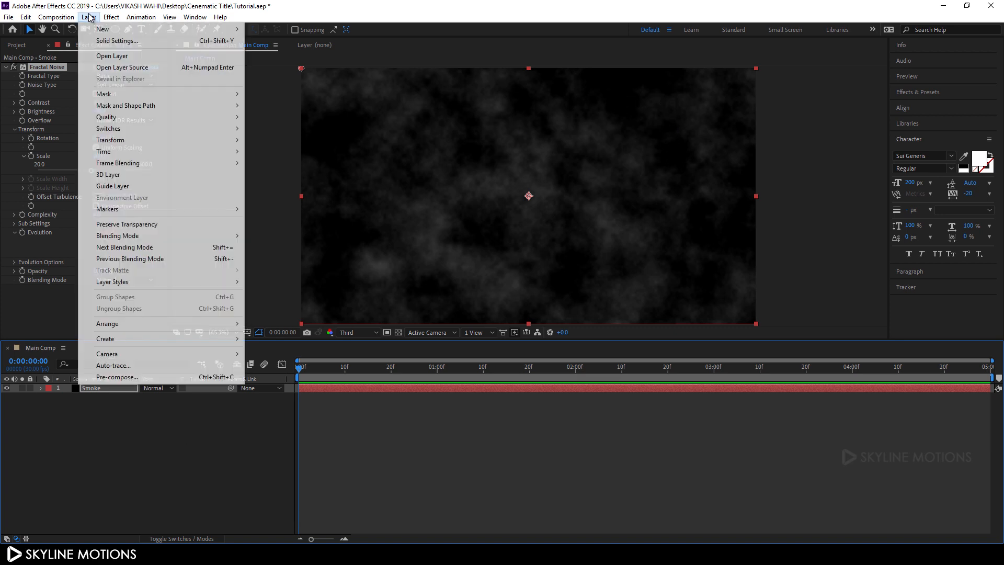
mouse_move(108, 30)
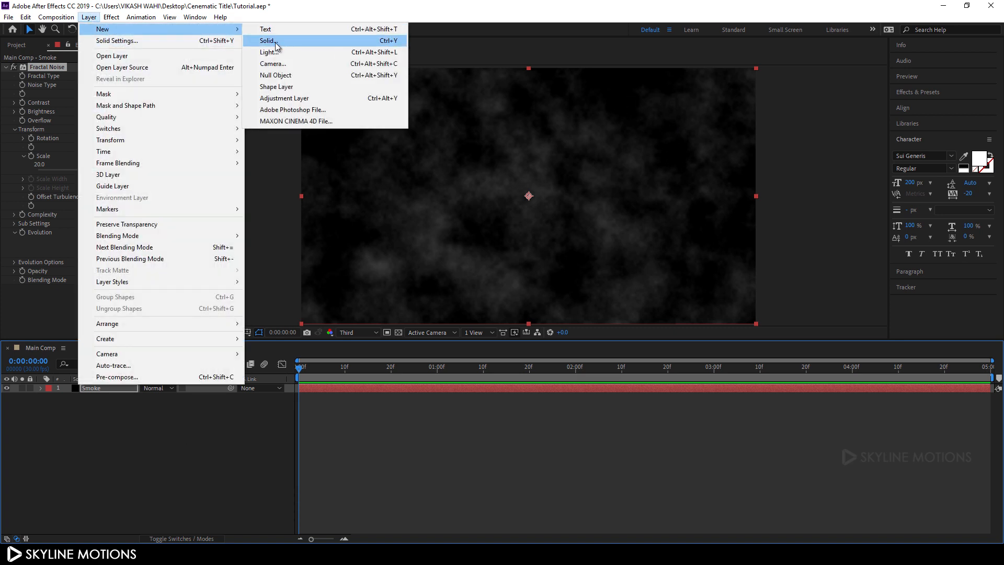
left_click(276, 46)
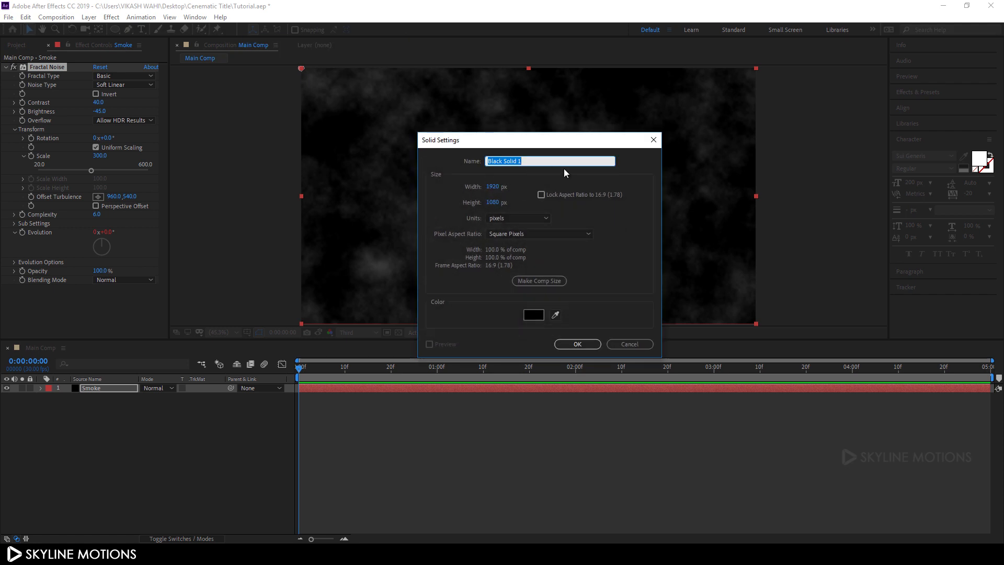
type("Light 1")
left_click(533, 315)
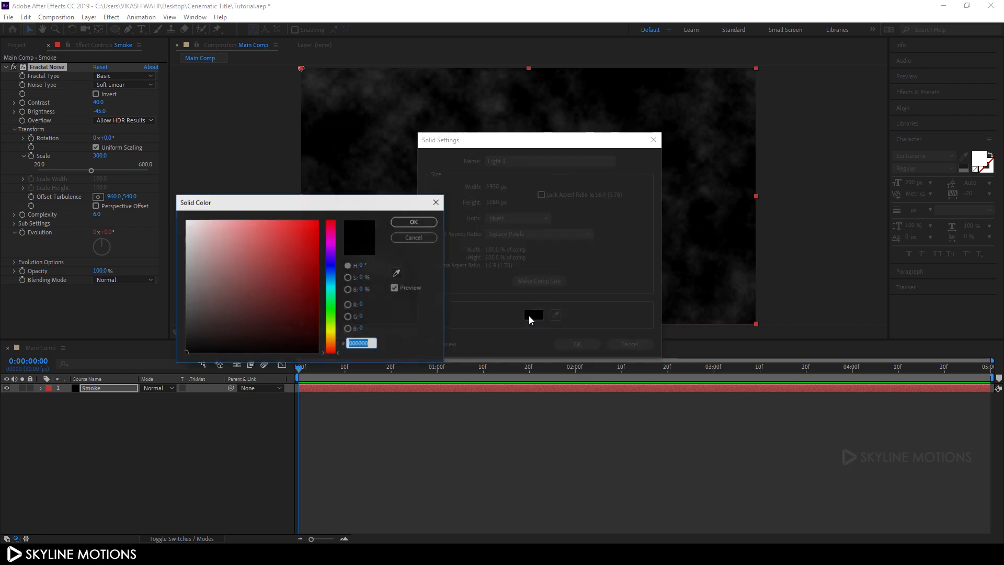
left_click(332, 273)
left_click_drag(332, 278, 332, 271)
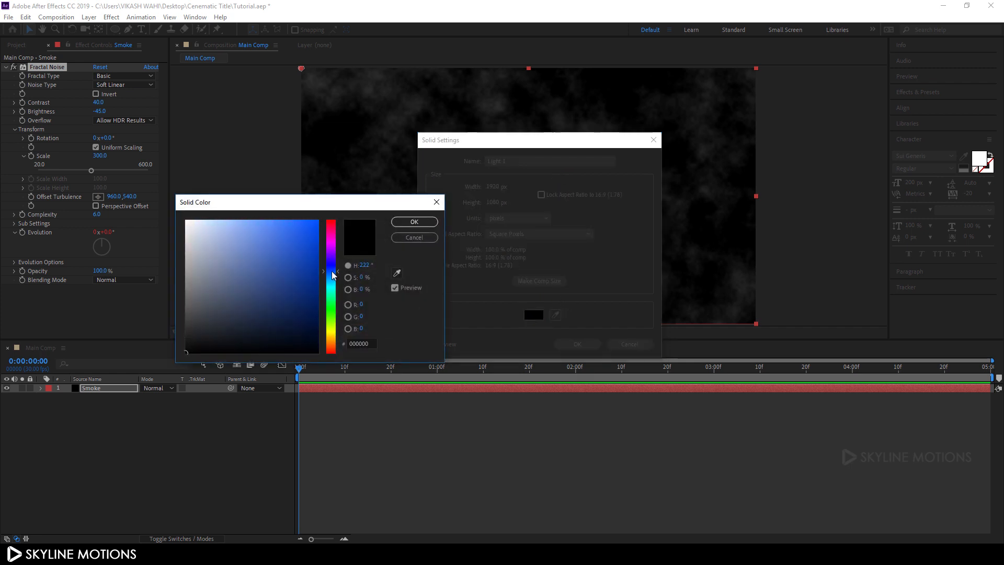
left_click_drag(310, 226, 336, 202)
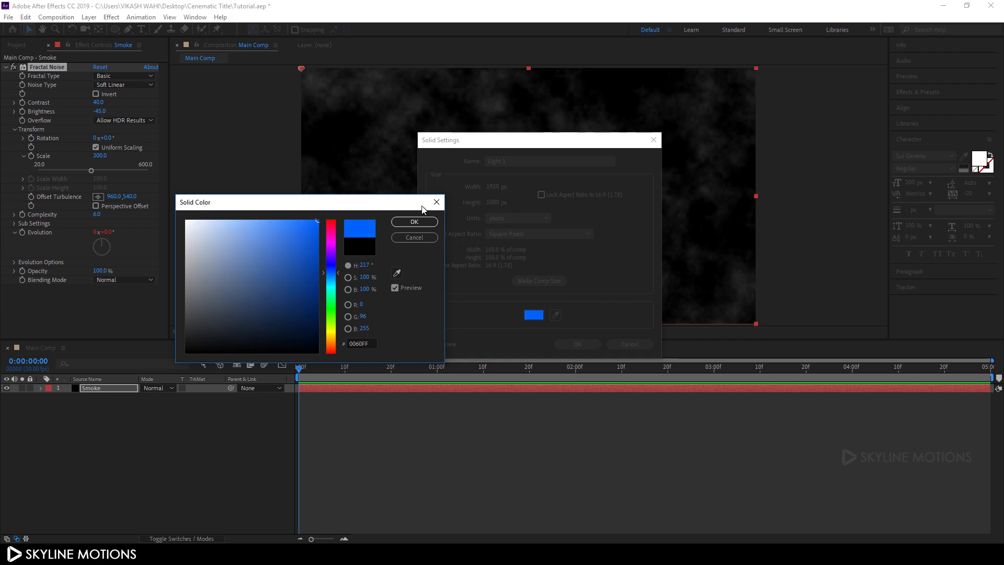
left_click(406, 222)
left_click(578, 343)
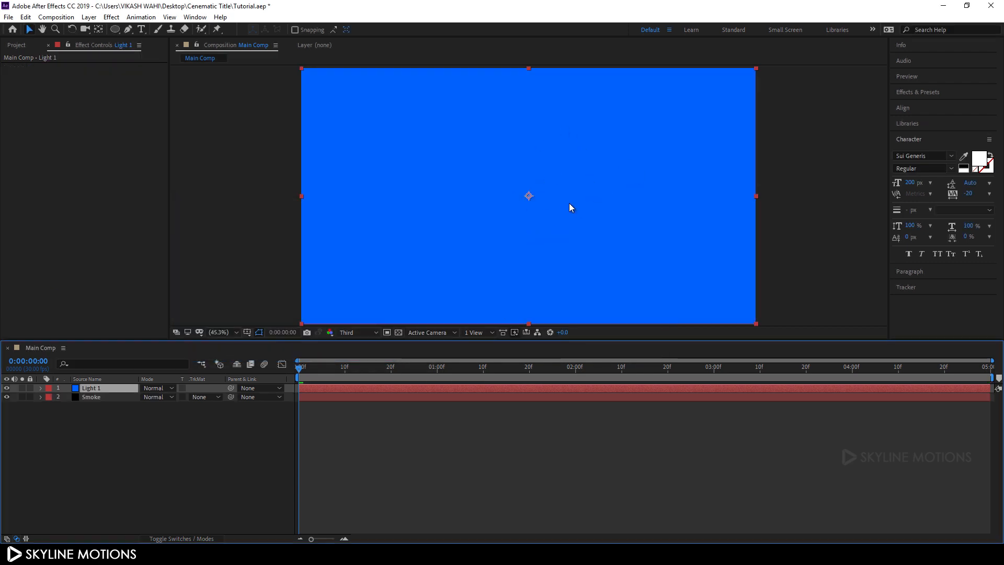
Step: Draw a wide elliptical mask on the Light 1 layer and place it over the frame's upper edge, right of centre
left_click(115, 30)
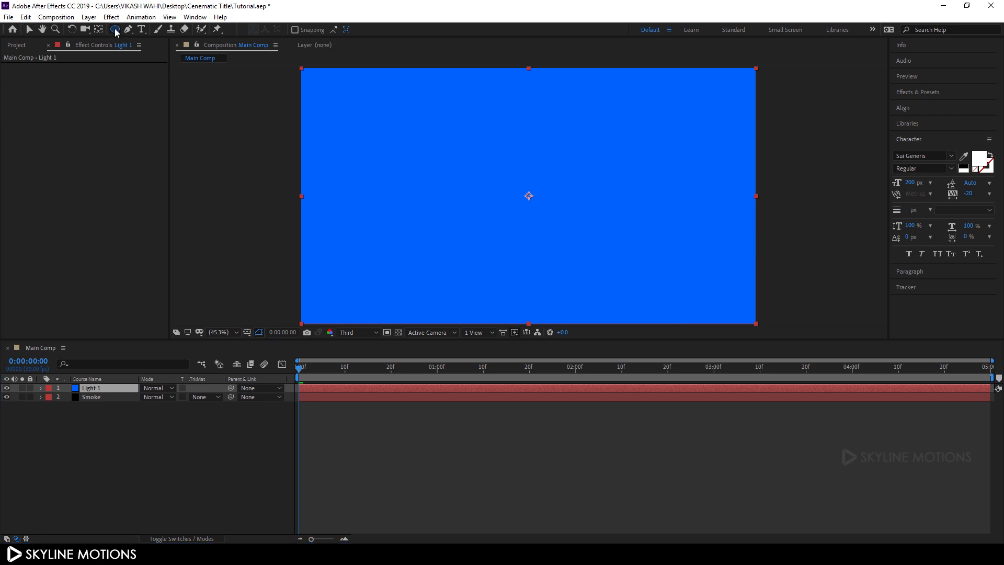
left_click_drag(115, 30, 131, 54)
left_click_drag(527, 196, 767, 324)
left_click(29, 30)
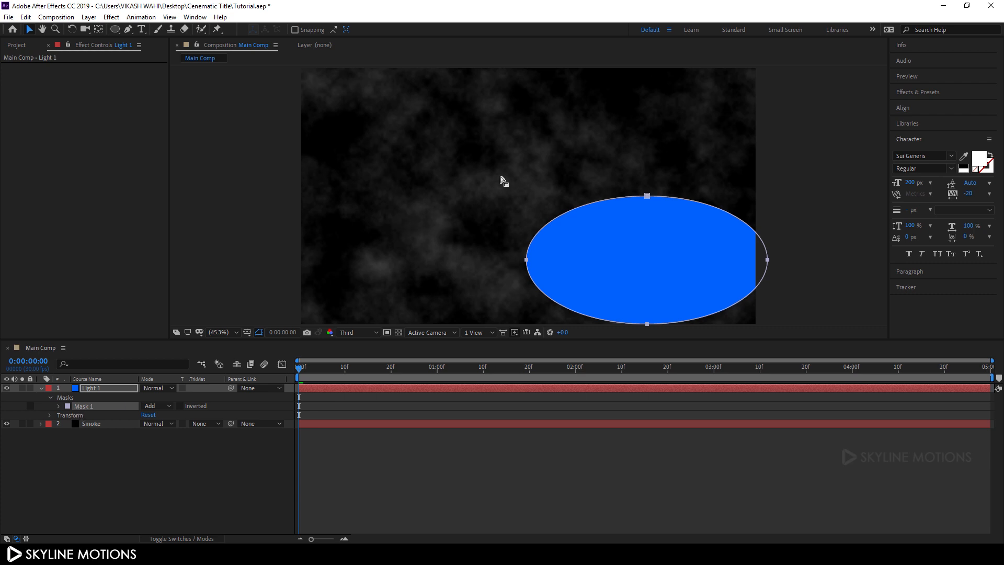
left_click_drag(510, 178, 794, 349)
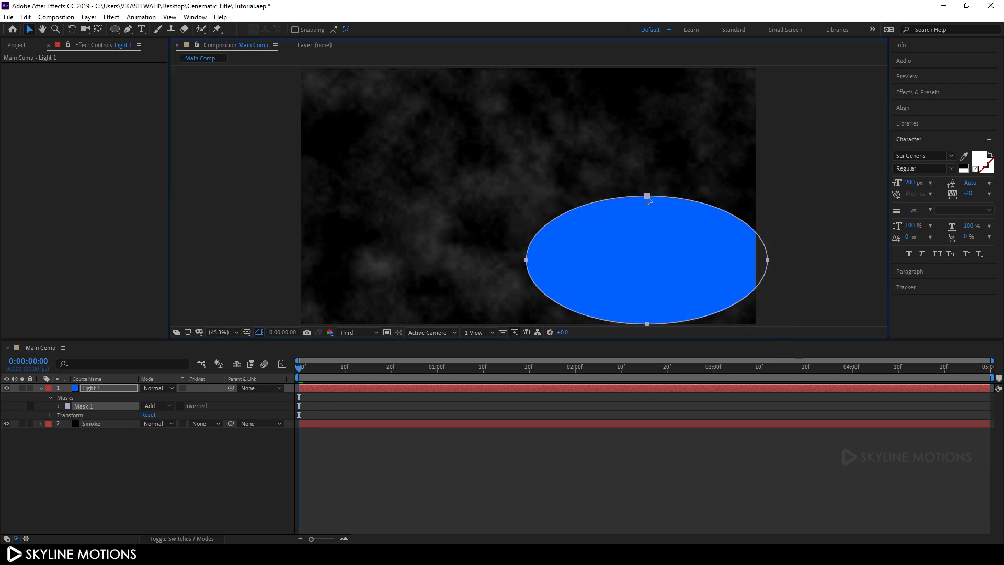
left_click_drag(648, 201, 598, 45)
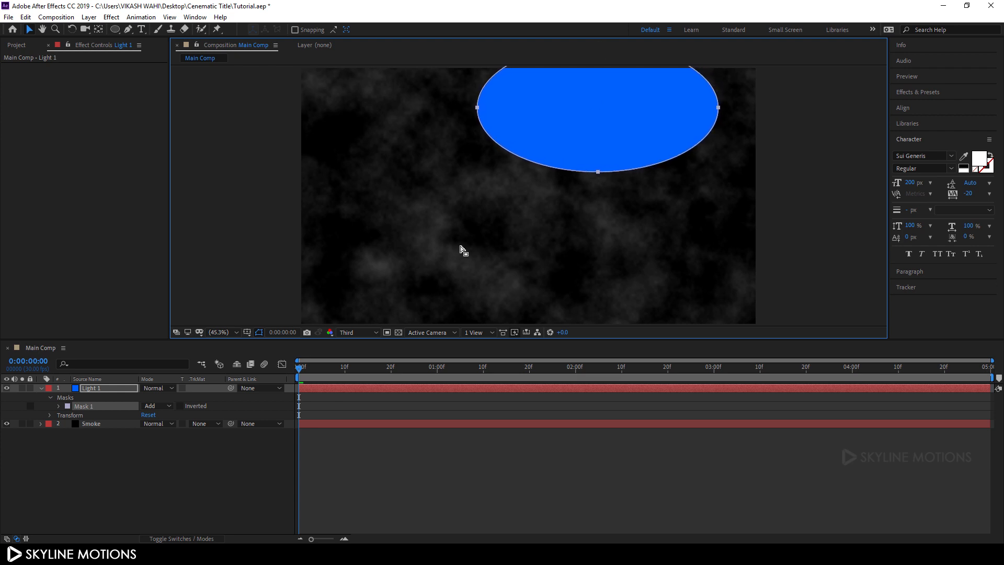
Step: Set the Light 1 mask's feather to 800 pixels and its expansion to 50 pixels
left_click(58, 406)
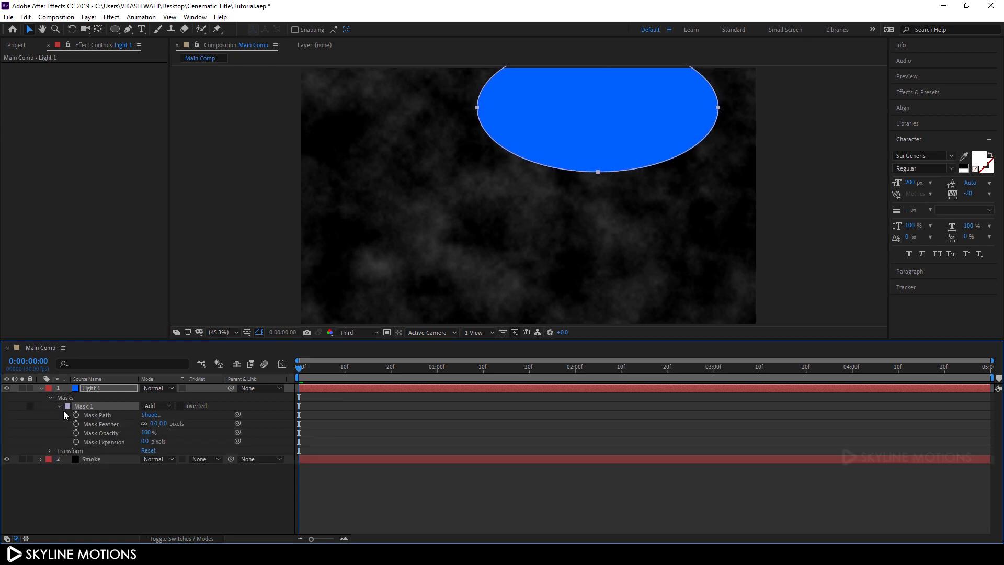
left_click_drag(160, 428, 175, 427)
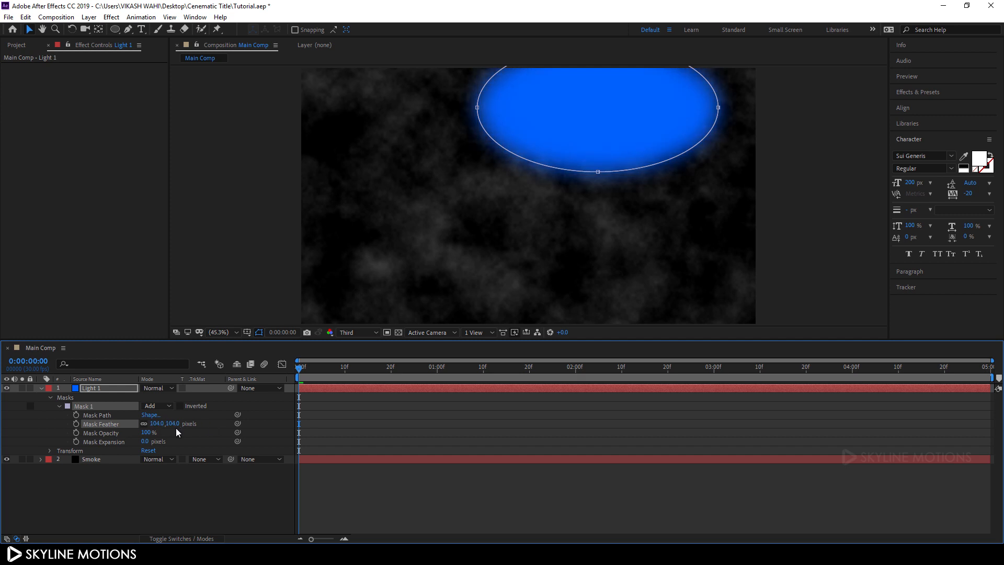
left_click(174, 428)
type("800")
key("Return")
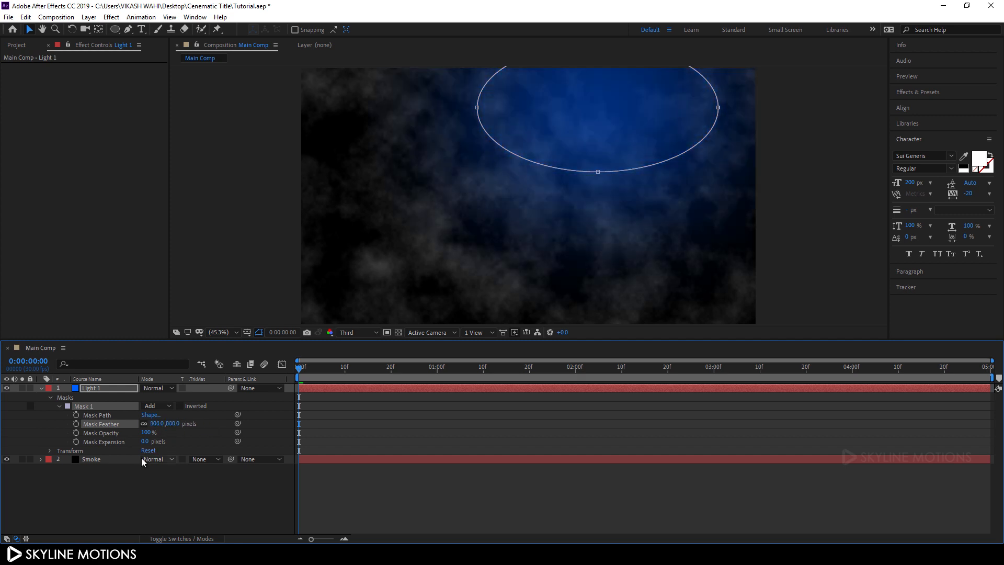
left_click(145, 442)
type("50")
key("Return")
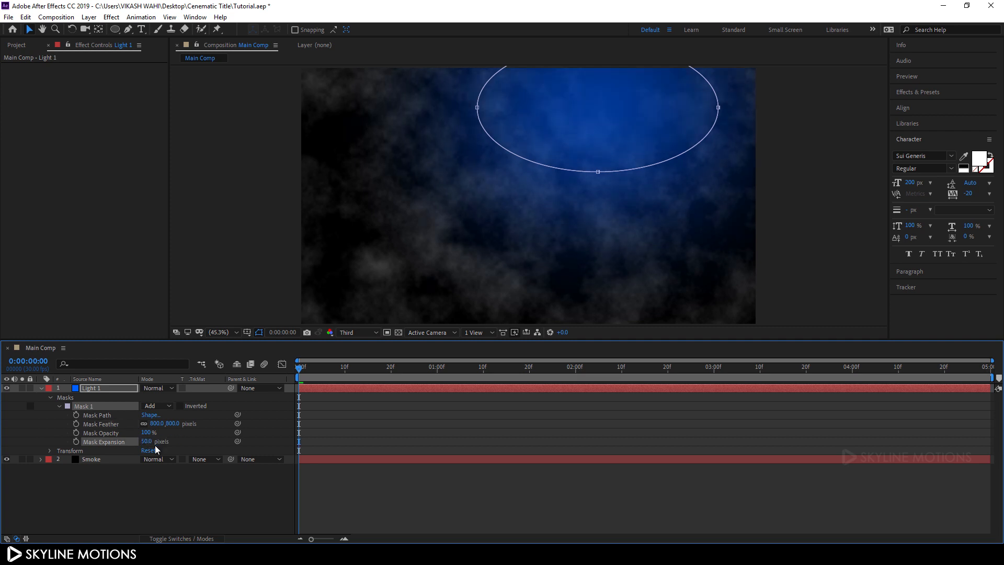
Step: Collapse the Light 1 layer's properties and duplicate the layer
left_click(40, 387)
left_click(101, 388)
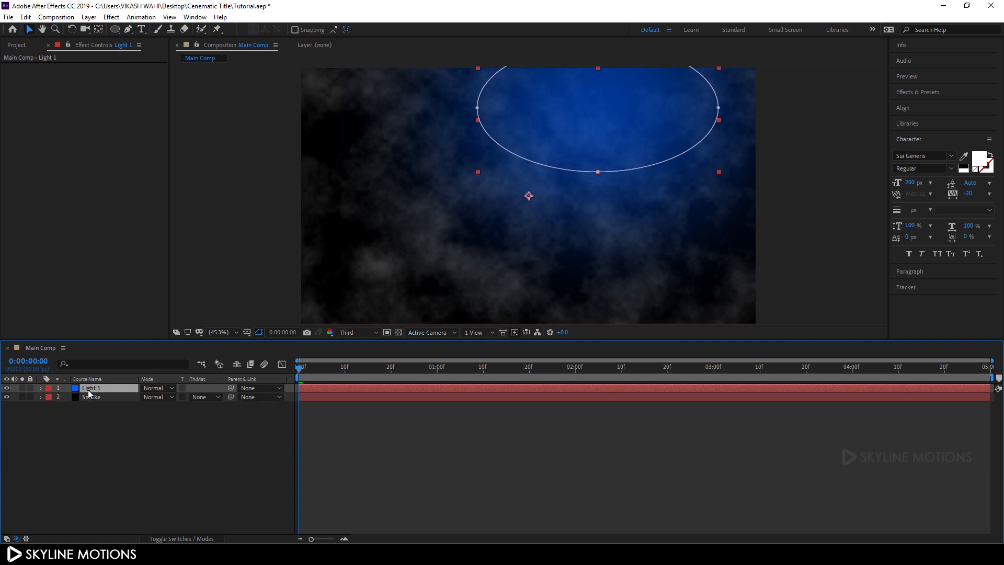
key("ctrl+d")
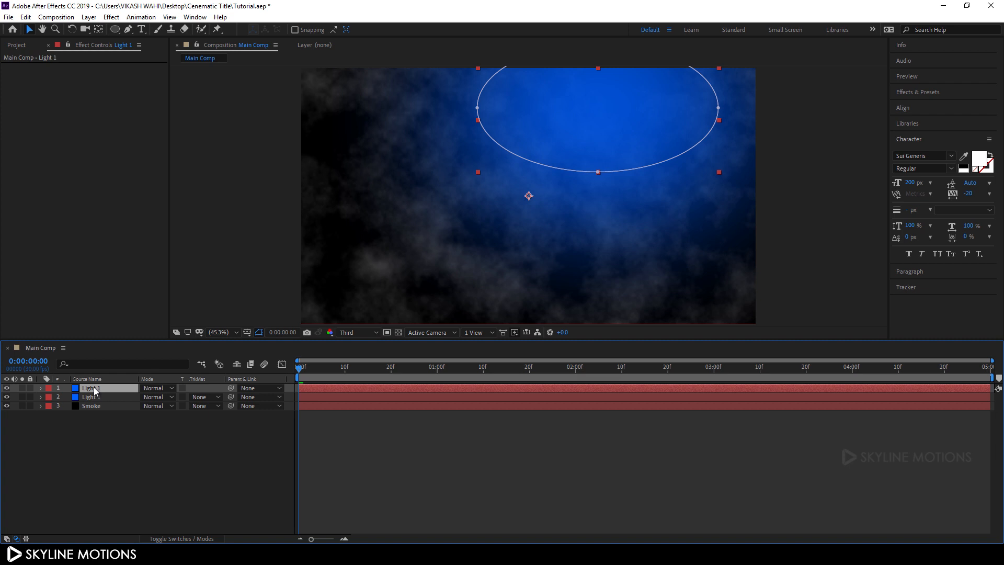
Step: Change the duplicated light layer's solid colour to red FF0000, creating it as a new solid
left_click(89, 17)
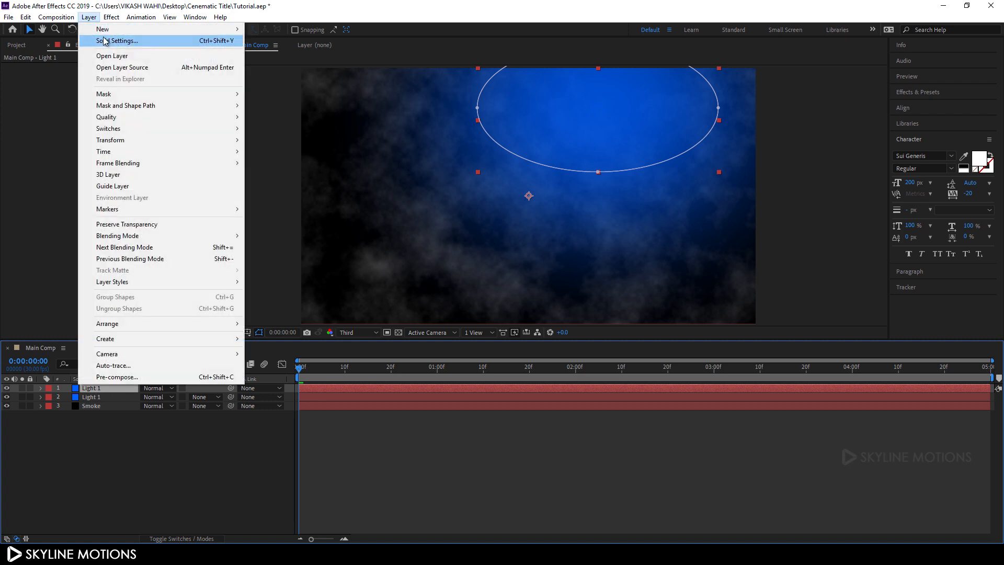
left_click(107, 39)
left_click(461, 332)
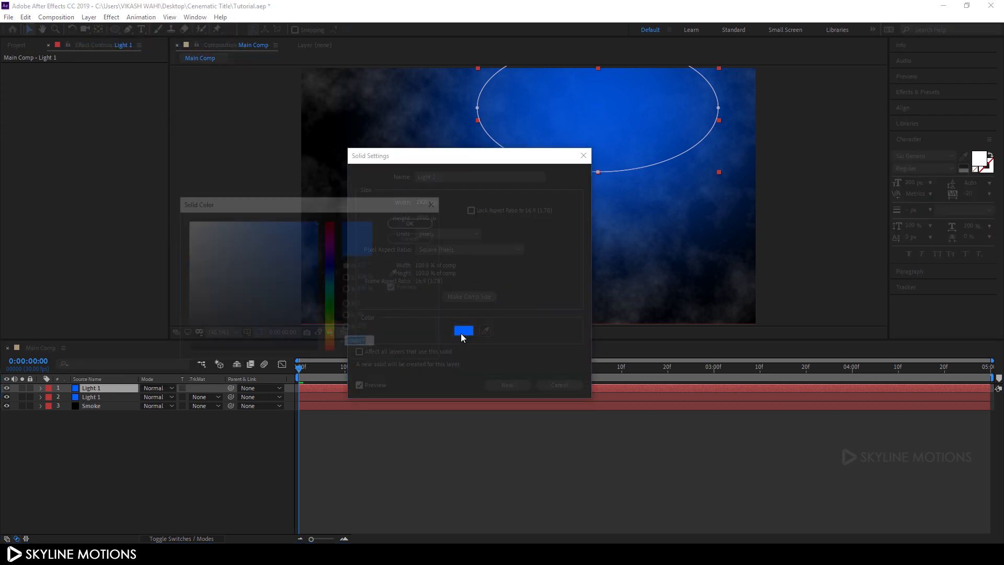
left_click(331, 242)
left_click_drag(331, 241, 332, 221)
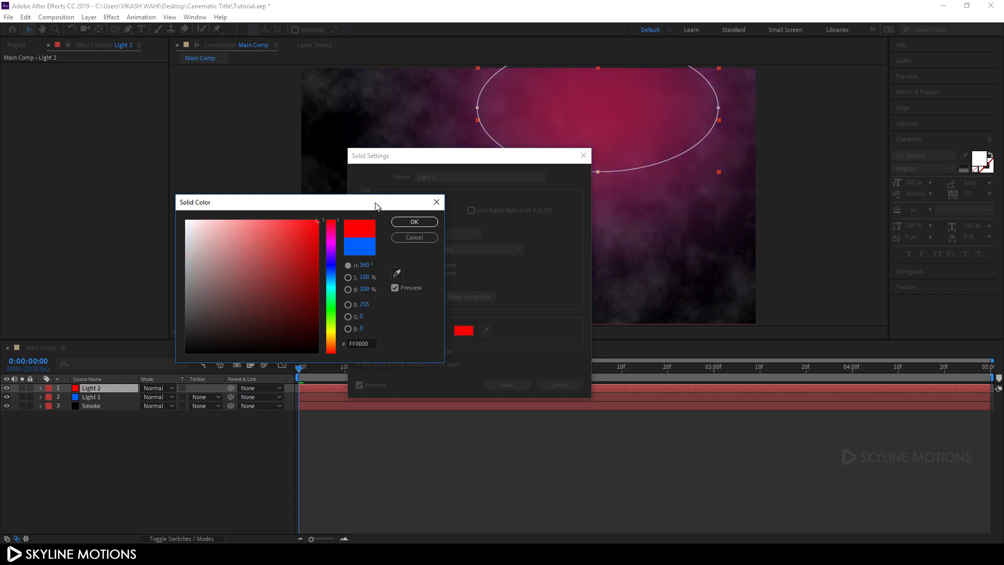
left_click(400, 220)
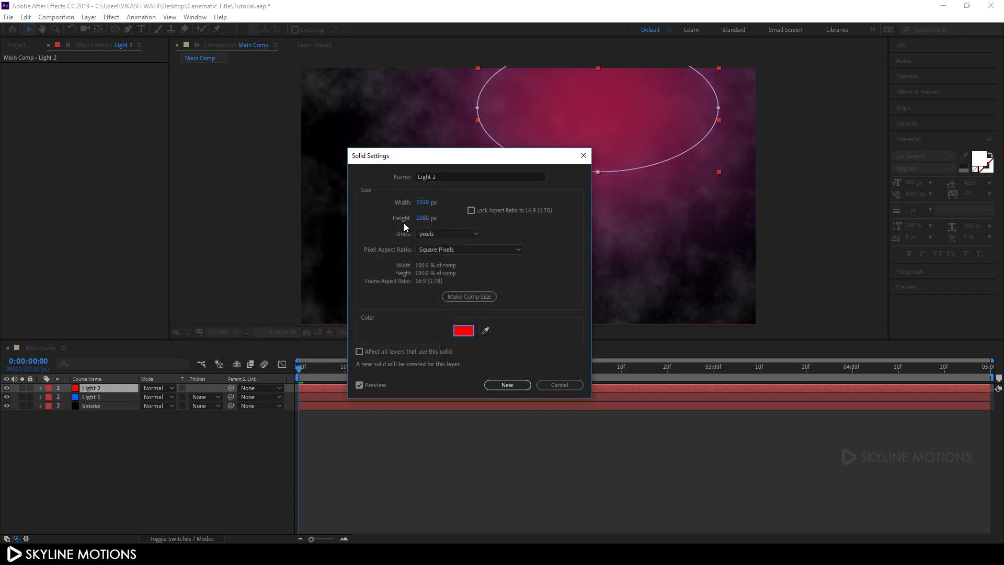
left_click(505, 385)
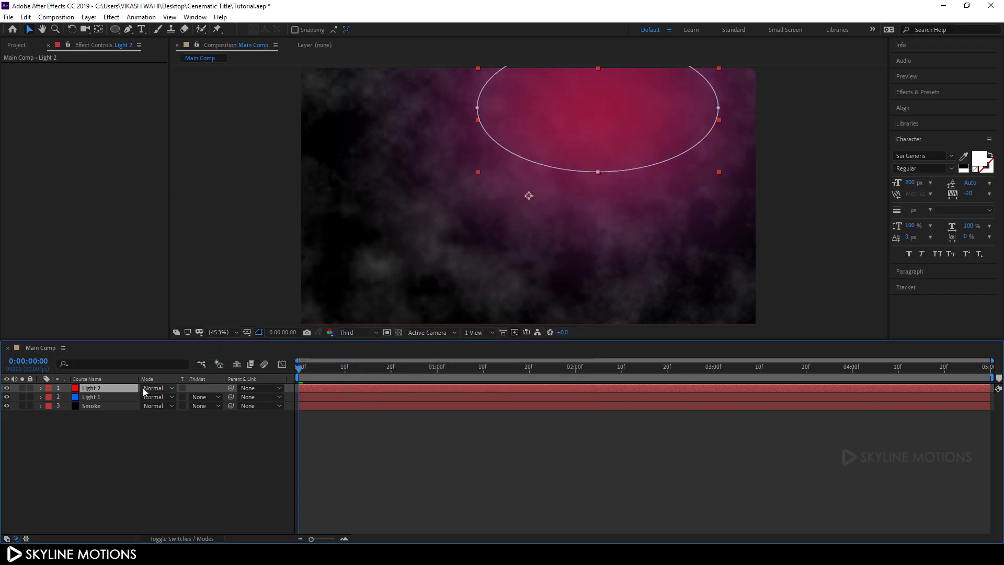
Step: Move the red Light 2 layer's elliptical mask to the frame's lower-left corner, partly below the lower edge, and collapse the layer
key("m")
left_click(84, 397)
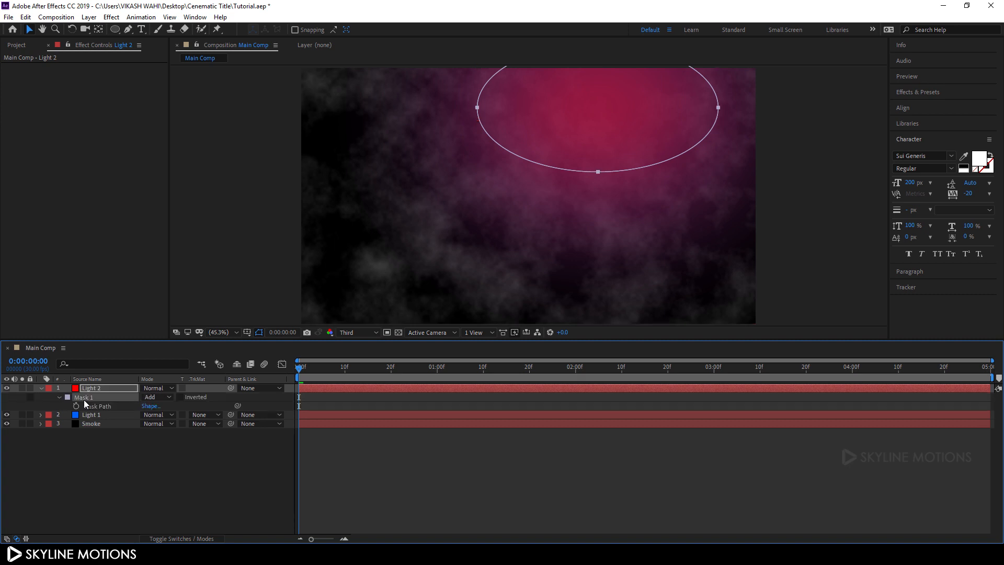
left_click_drag(442, 226, 786, 32)
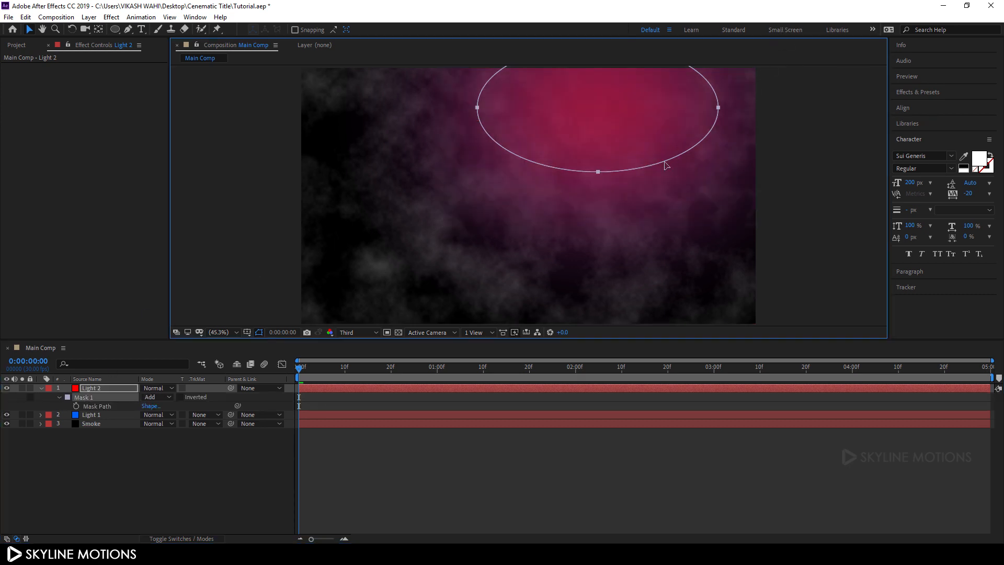
left_click_drag(600, 174, 396, 415)
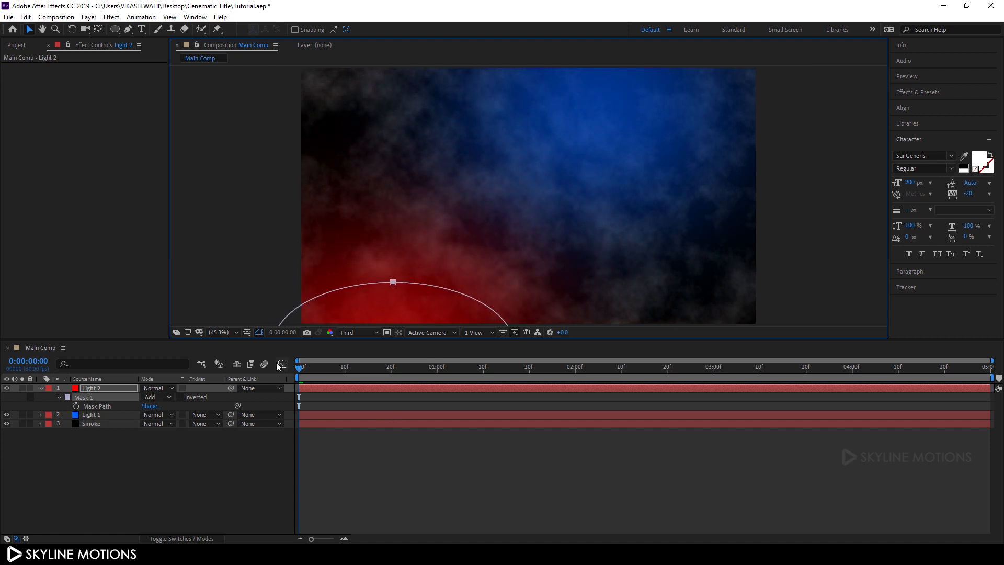
left_click(42, 388)
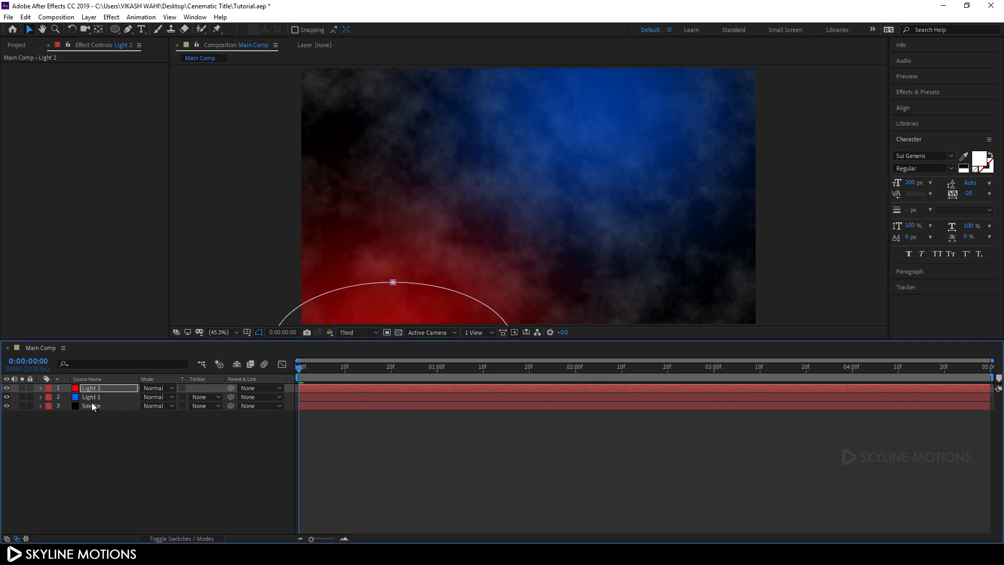
Step: Set the opacity of both the Light 1 and Light 2 layers to 80% and collapse their properties
left_click(111, 396)
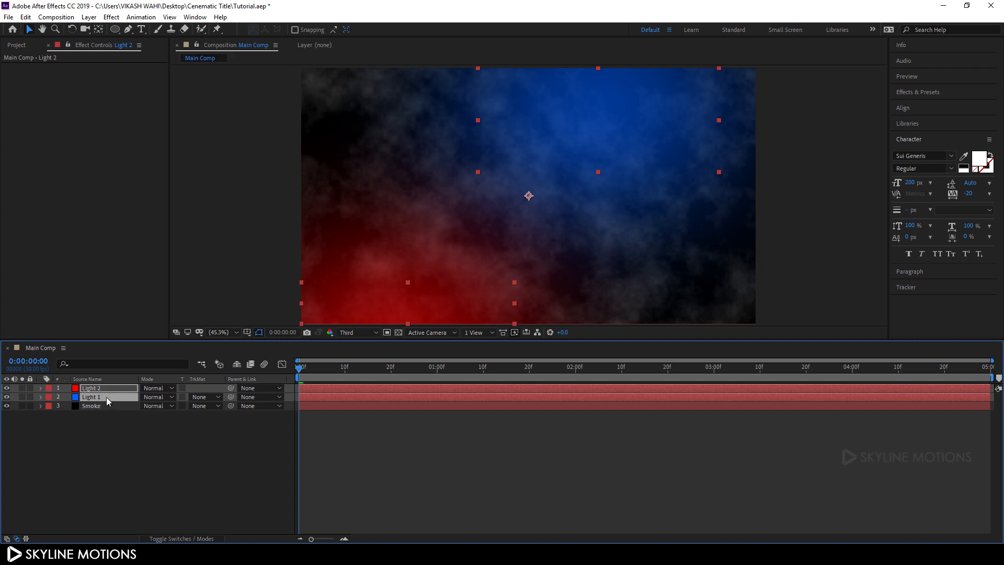
key("t")
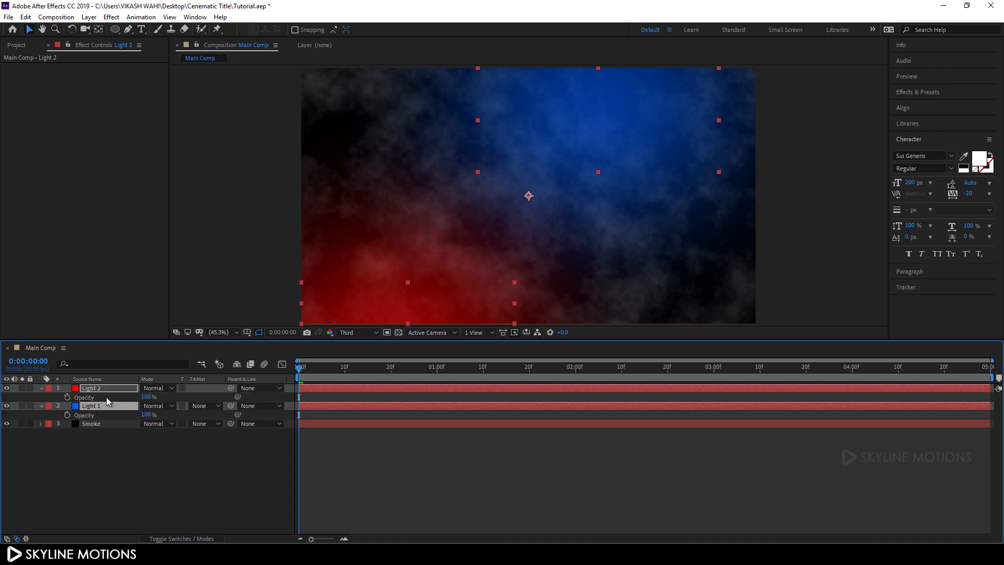
left_click(149, 397)
type("80")
key("Return")
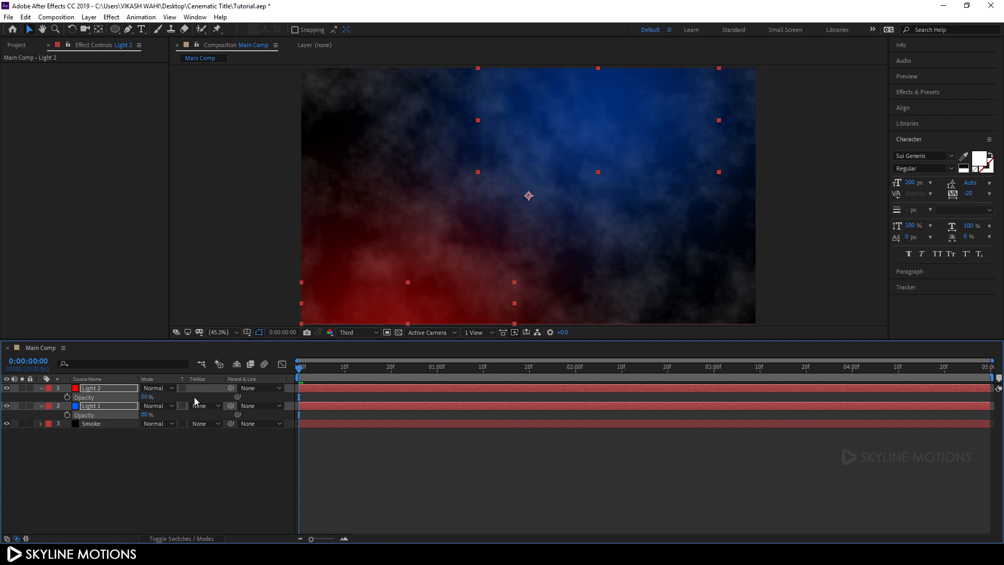
left_click(41, 389)
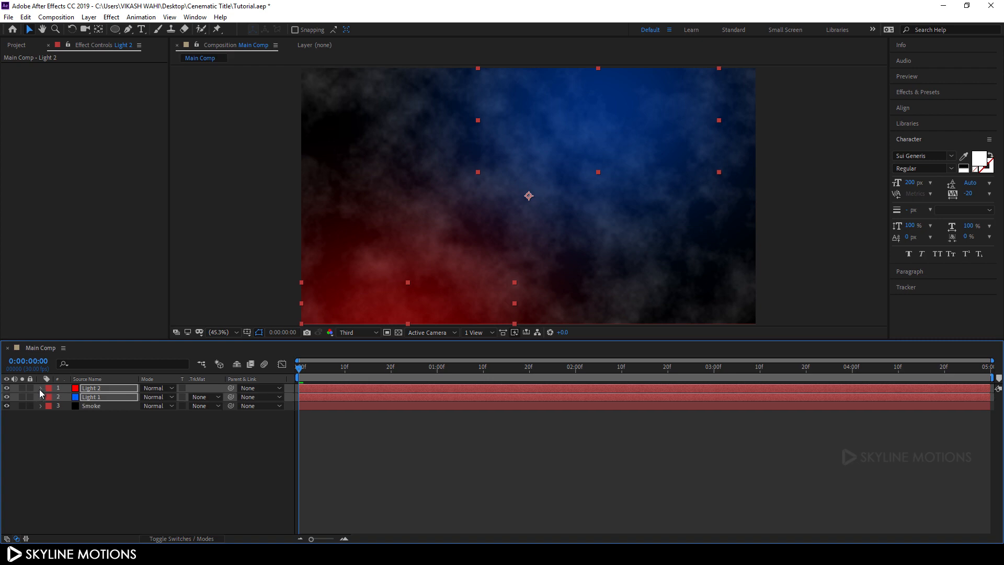
left_click(109, 431)
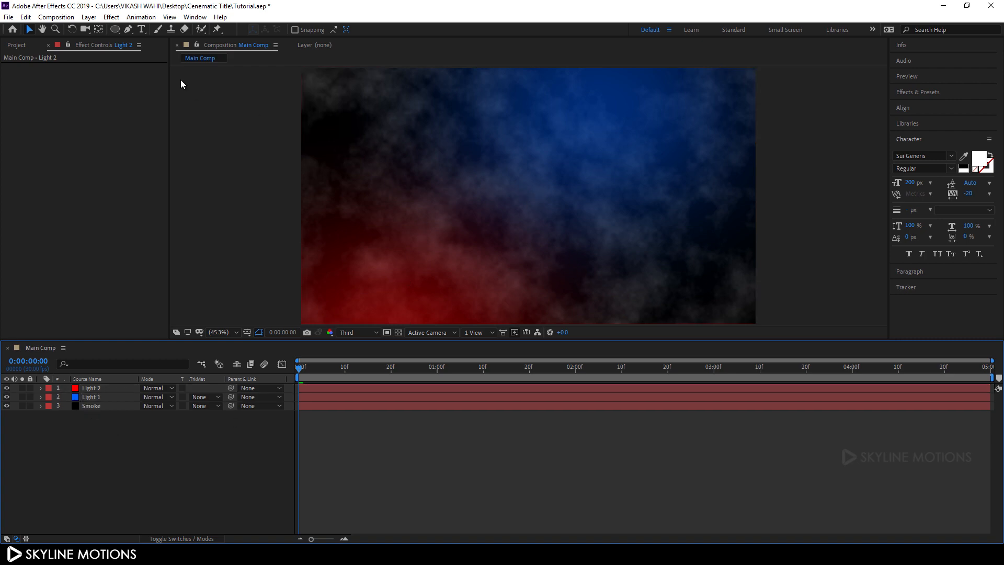
Step: Add a text layer reading TEXT near the middle of the composition and set its character tracking to 0
left_click(142, 29)
left_click(519, 185)
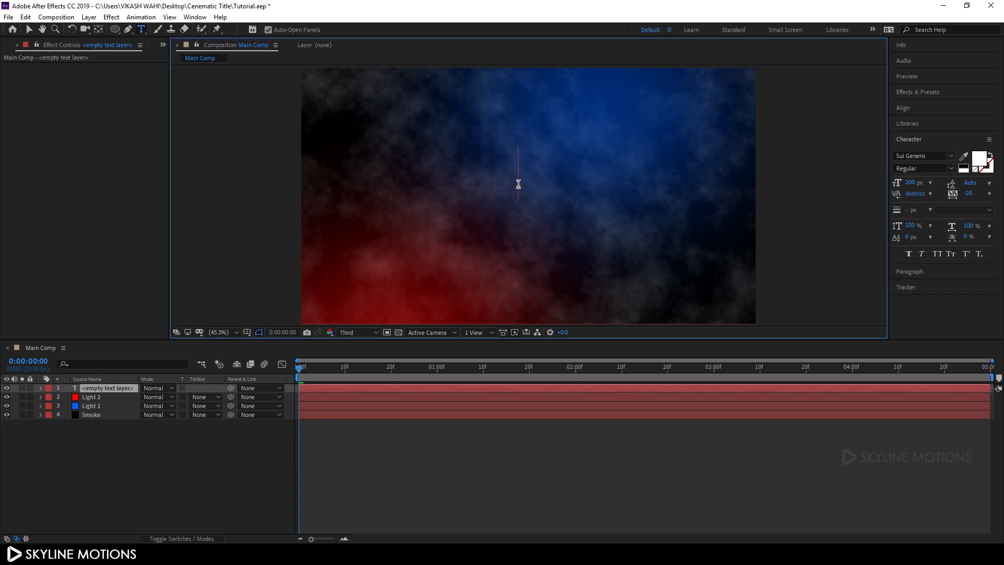
type("TEXT")
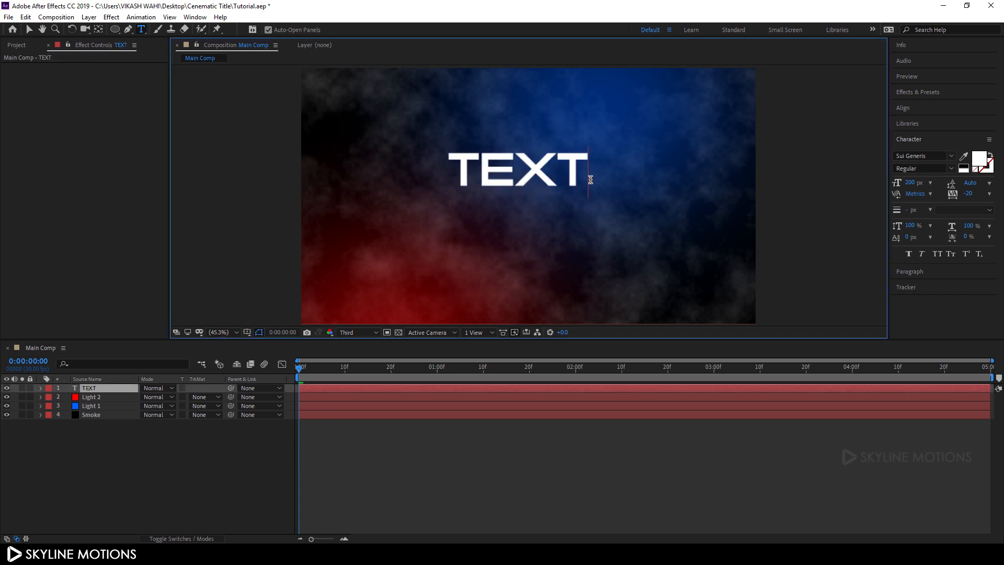
left_click_drag(590, 180, 397, 173)
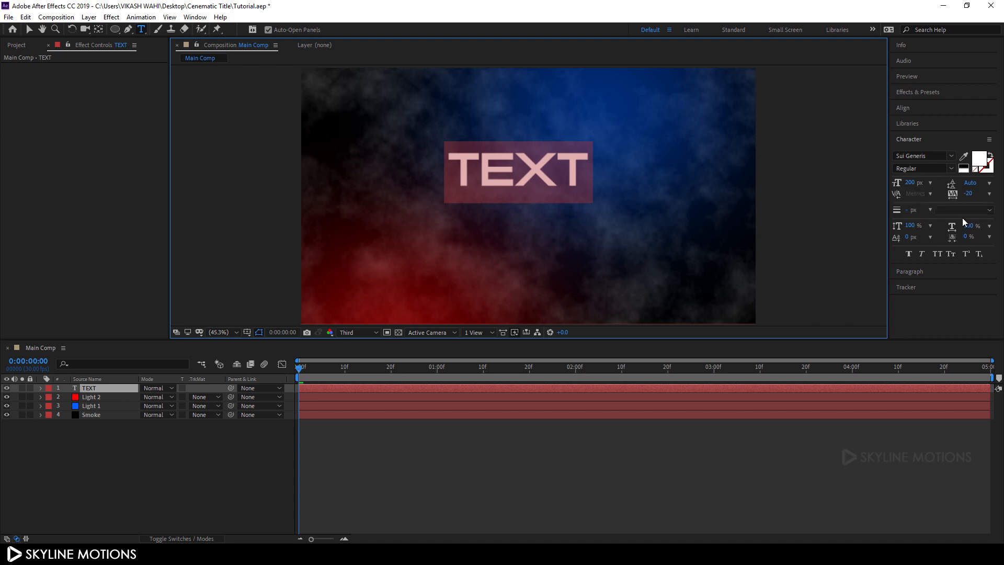
left_click(969, 194)
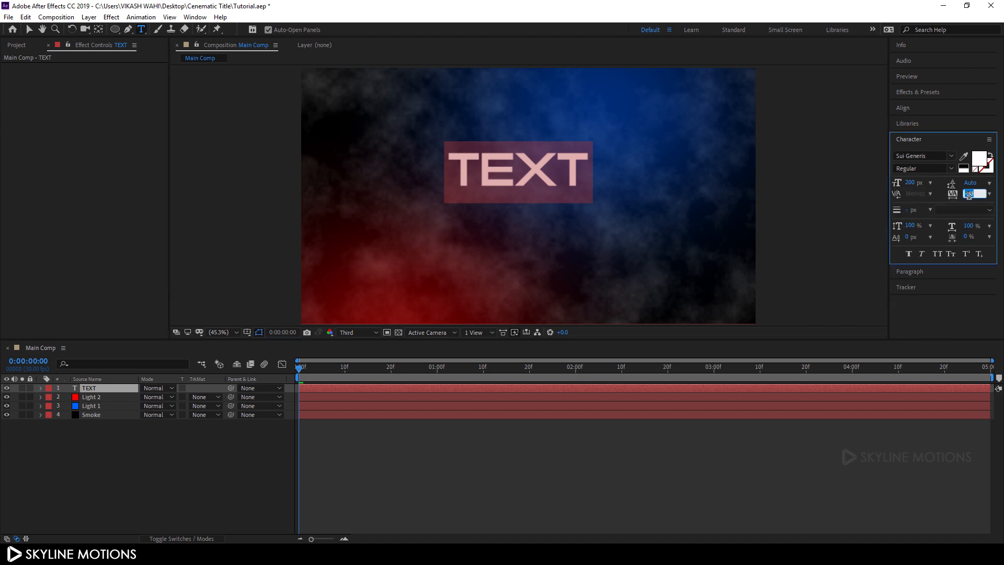
type("0")
key("Return")
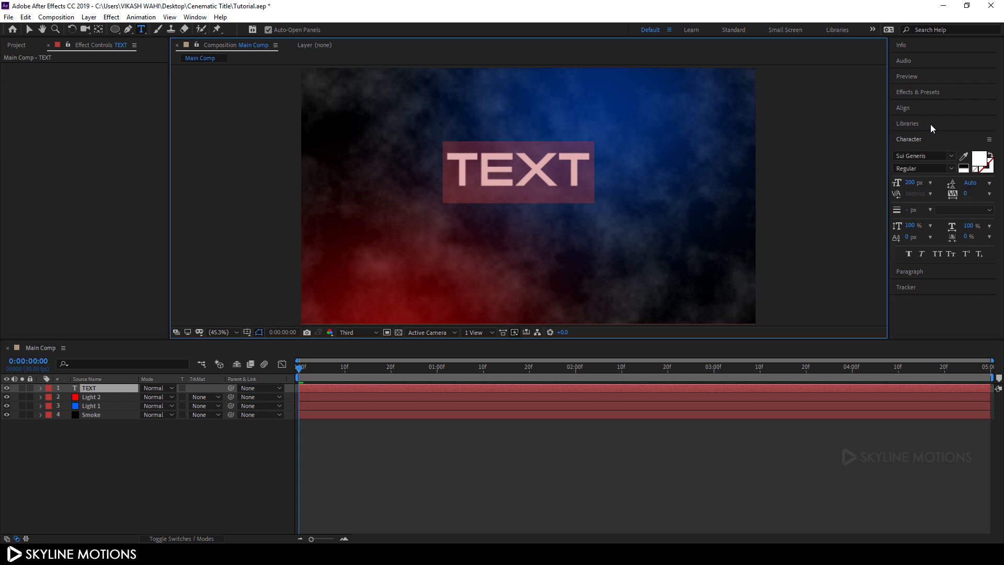
Step: Centre the TEXT layer horizontally and vertically in the composition
left_click(912, 110)
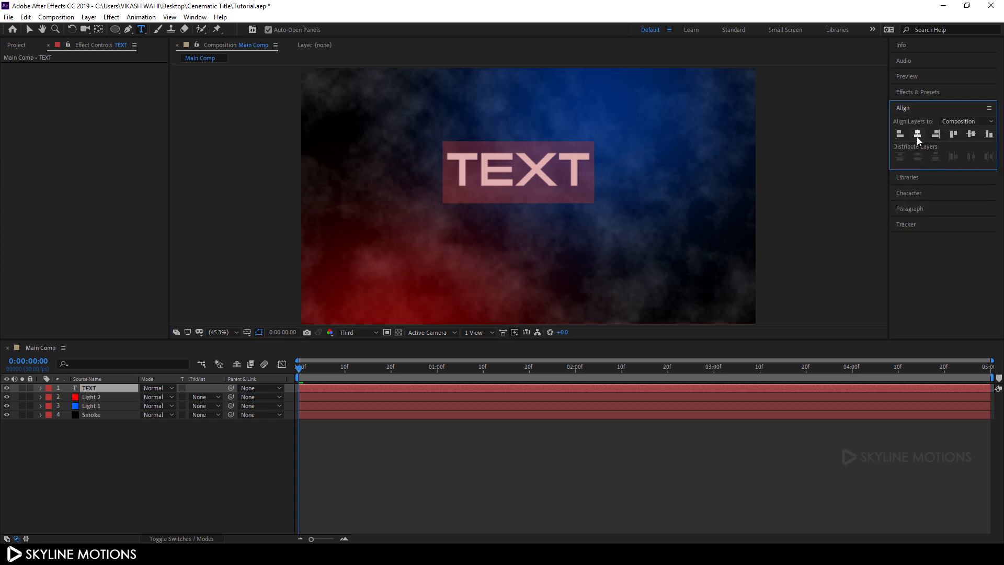
left_click(917, 136)
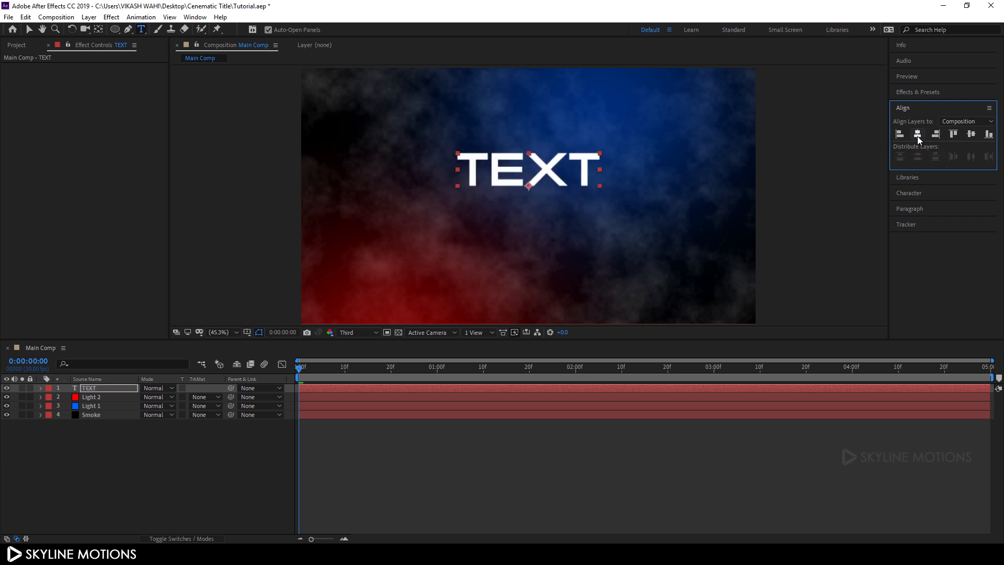
left_click(973, 136)
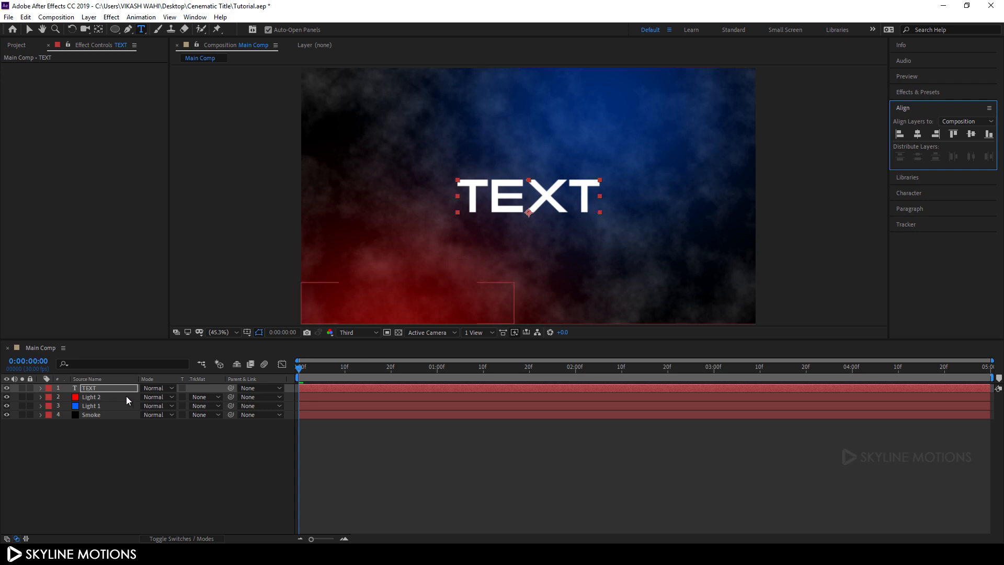
Step: Add a Tracking animator to the TEXT layer and set keyframes for its tracking properties at 0:00:04:00
left_click(105, 388)
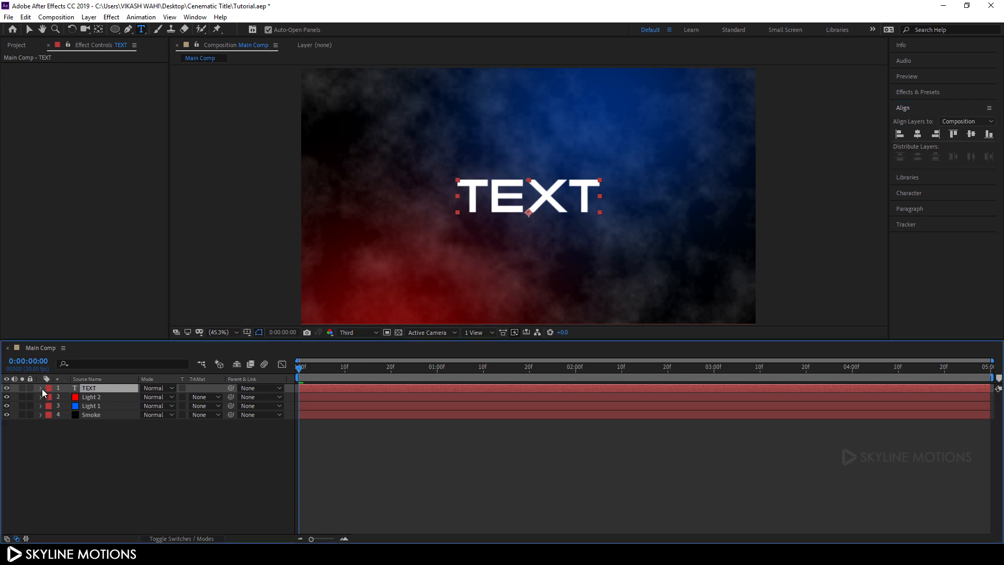
left_click(41, 388)
left_click(218, 399)
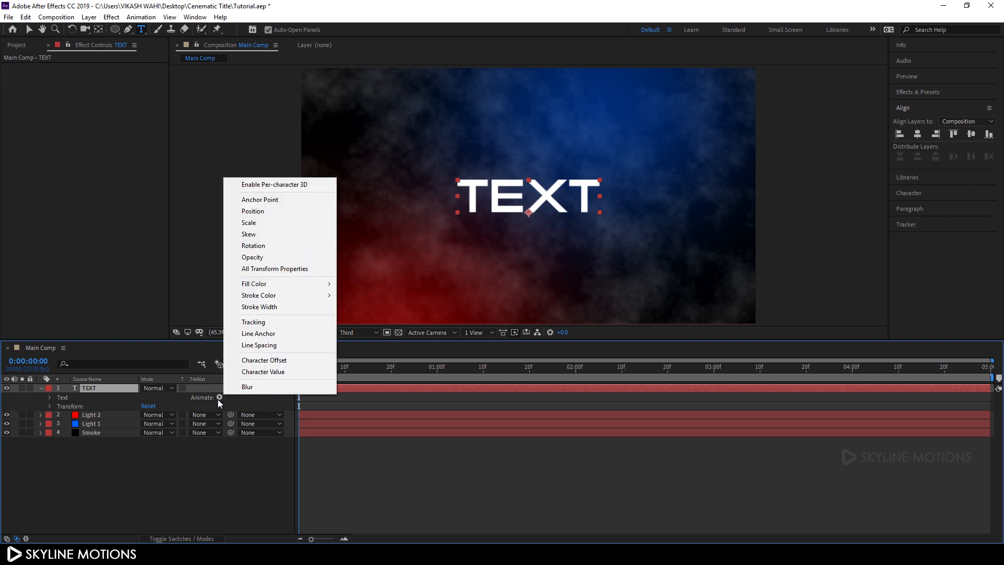
left_click(264, 324)
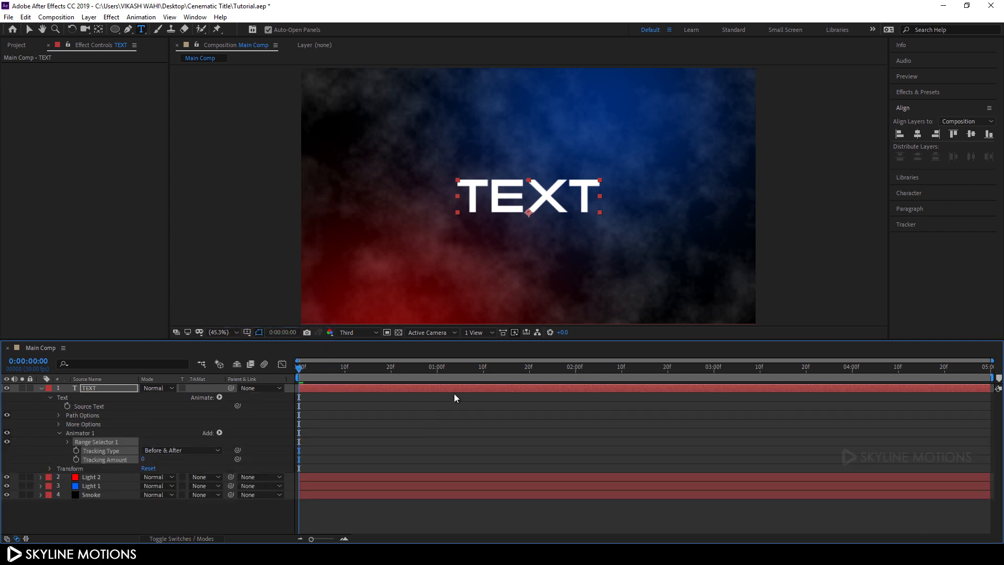
left_click_drag(697, 374, 852, 379)
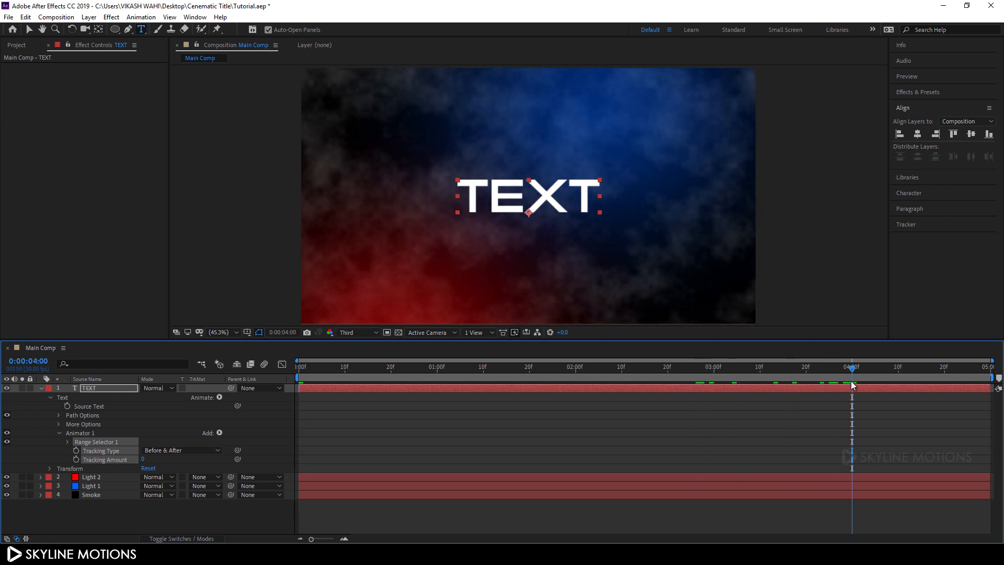
left_click(77, 459)
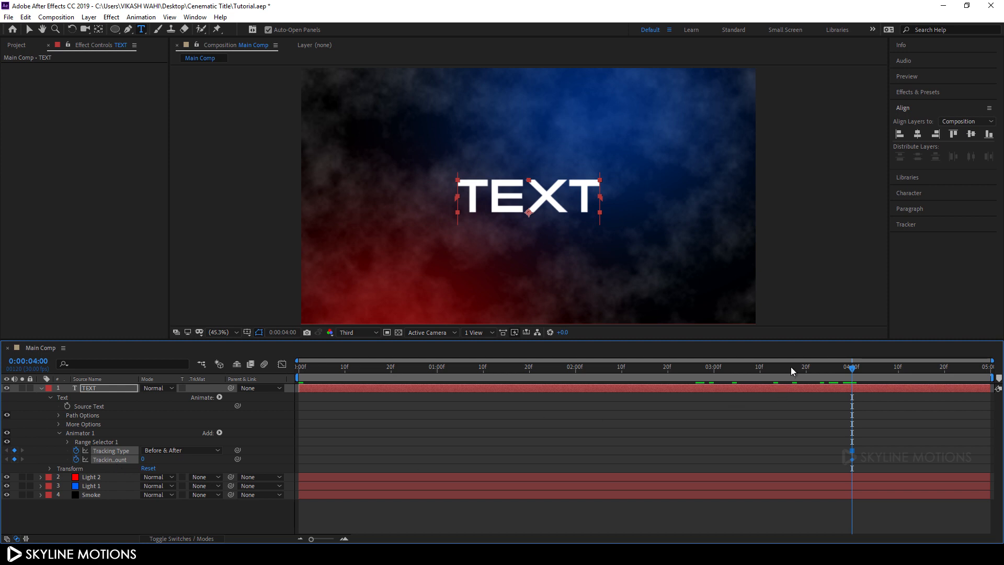
Step: Set the text animator's Tracking Amount to 420 at 0:00:00:00 and preview the animation
left_click_drag(790, 366, 289, 378)
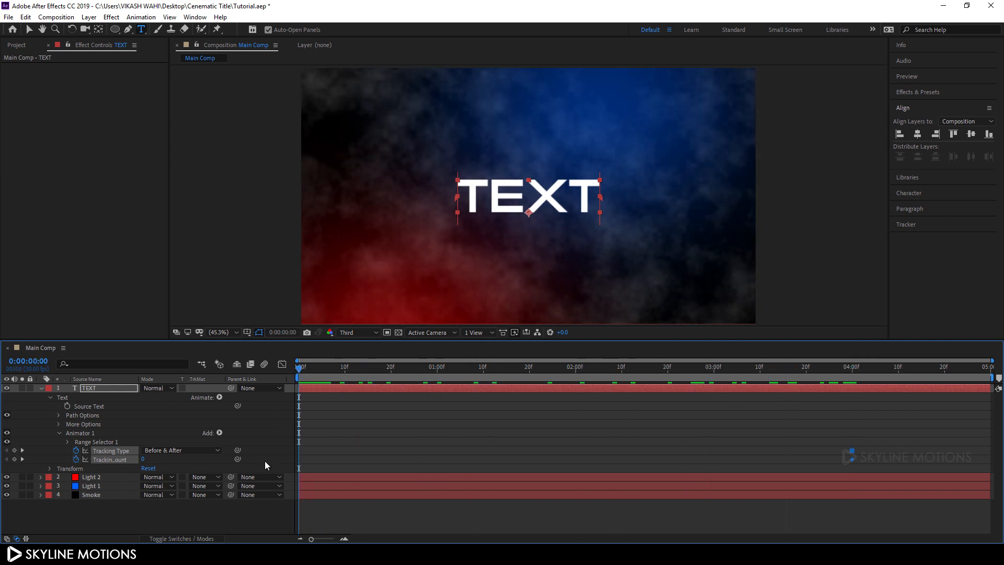
left_click_drag(143, 460, 194, 462)
left_click(143, 460)
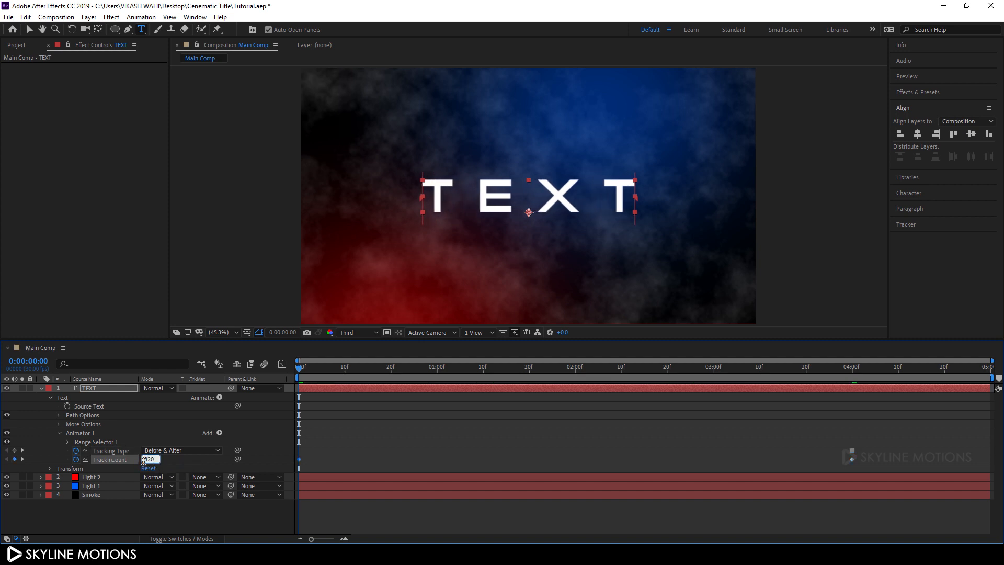
type("420")
key("Return")
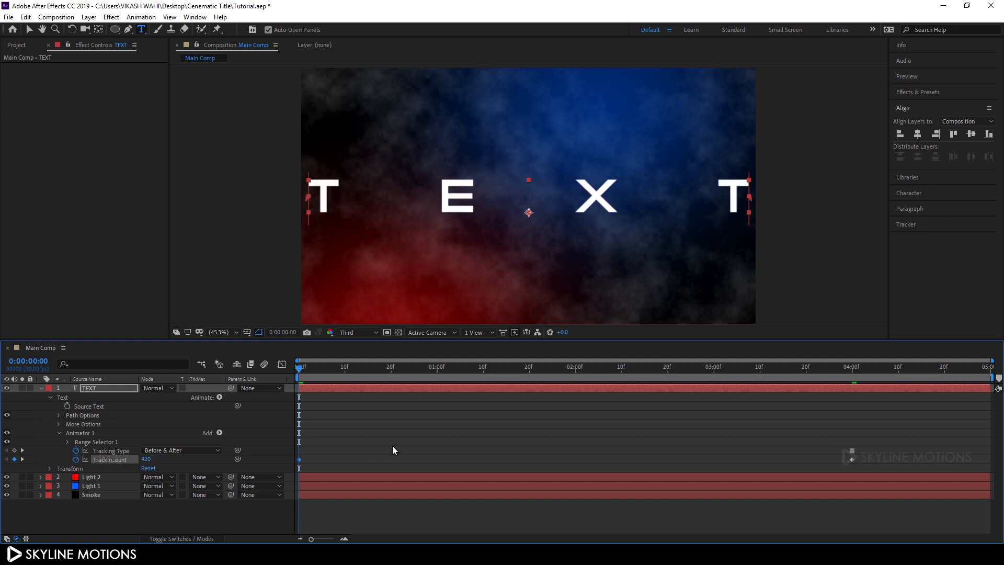
key("space")
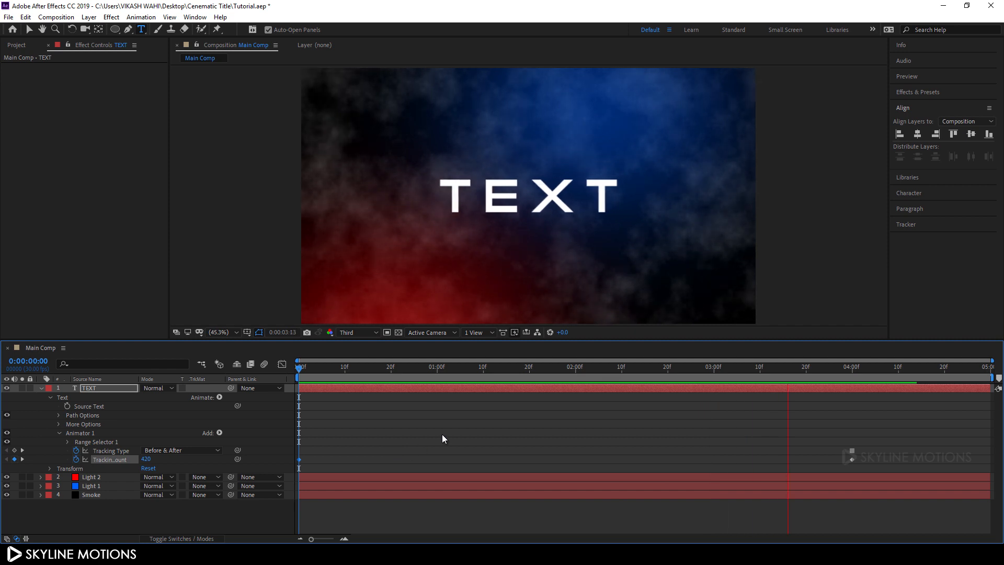
key("space")
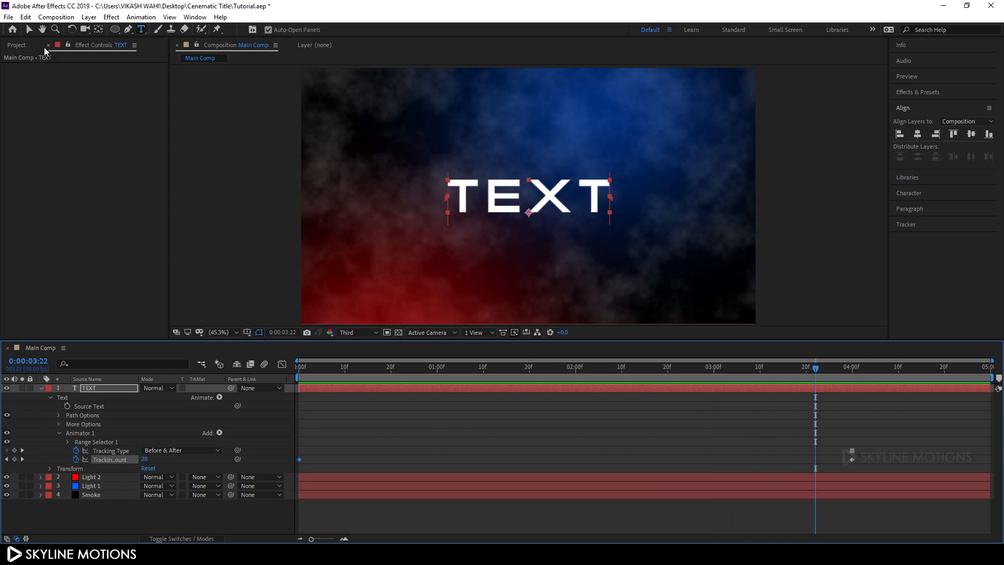
Step: Apply Easy Ease to all of the text's tracking keyframes and show their speed curve in the Graph Editor
left_click(29, 32)
left_click_drag(873, 440, 294, 478)
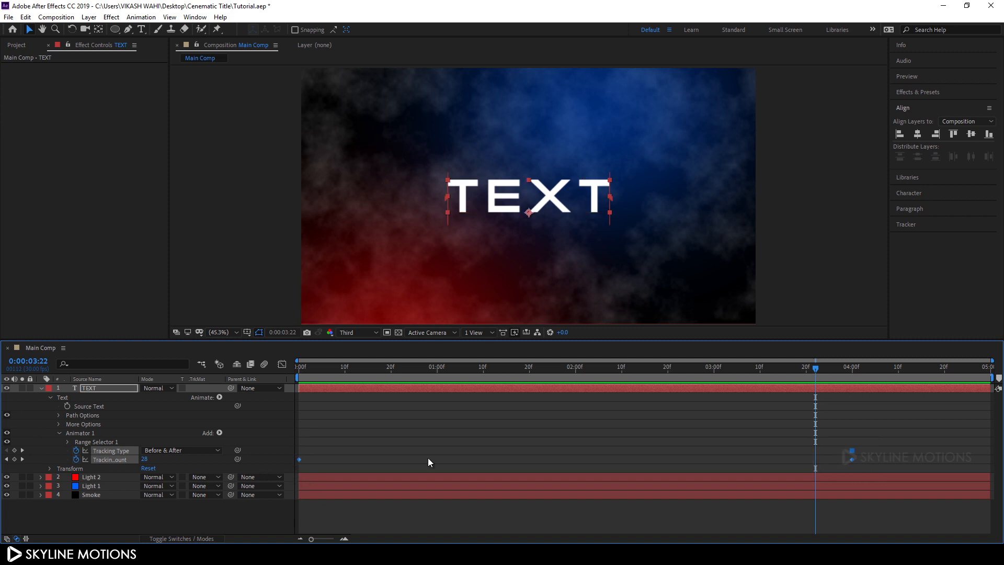
key("F9")
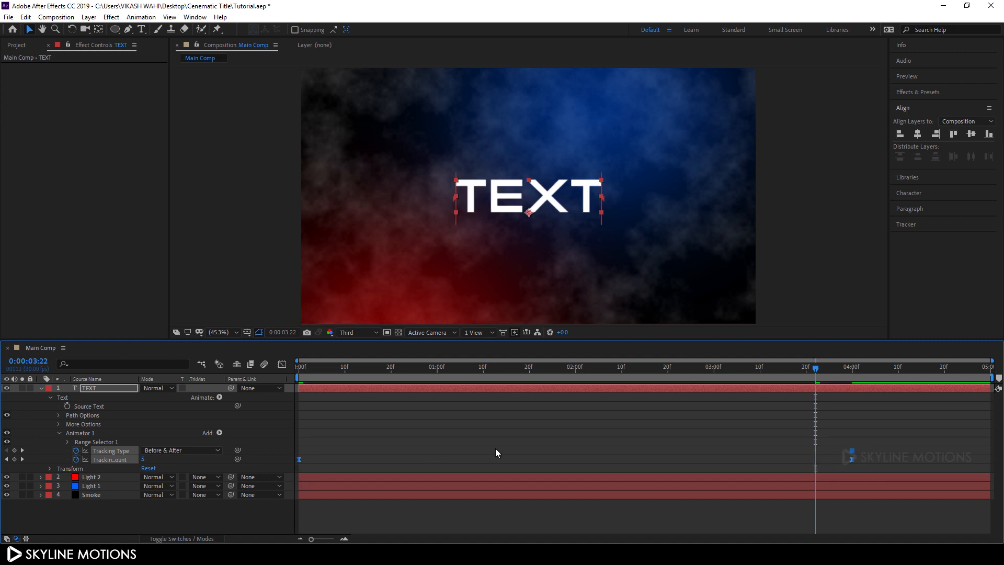
key("shift+F3")
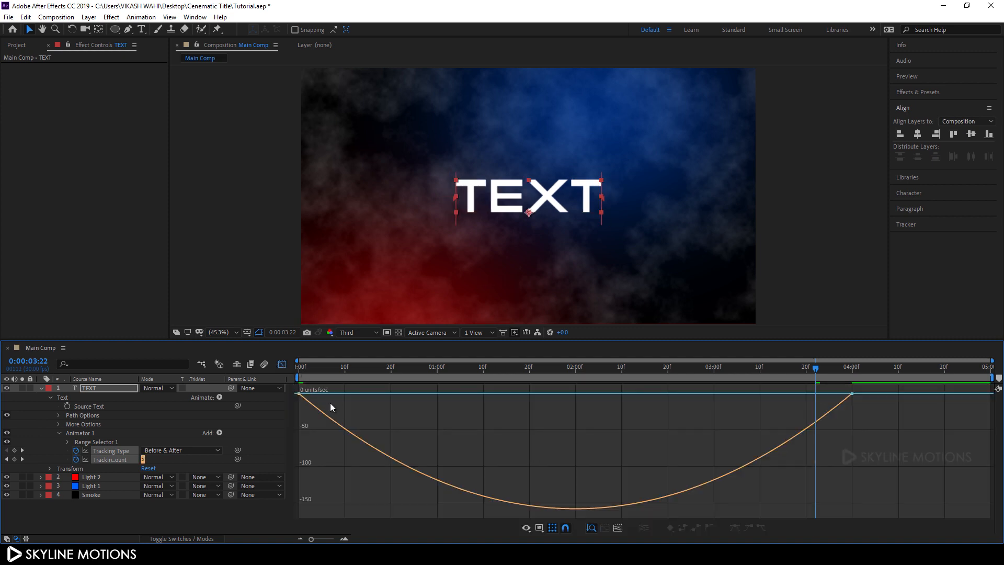
Step: Reshape the tracking speed curve by extending the end keyframe's handle to 0:00:02:00 and shortening the start handle to frame 10, and preview it
right_click(541, 445)
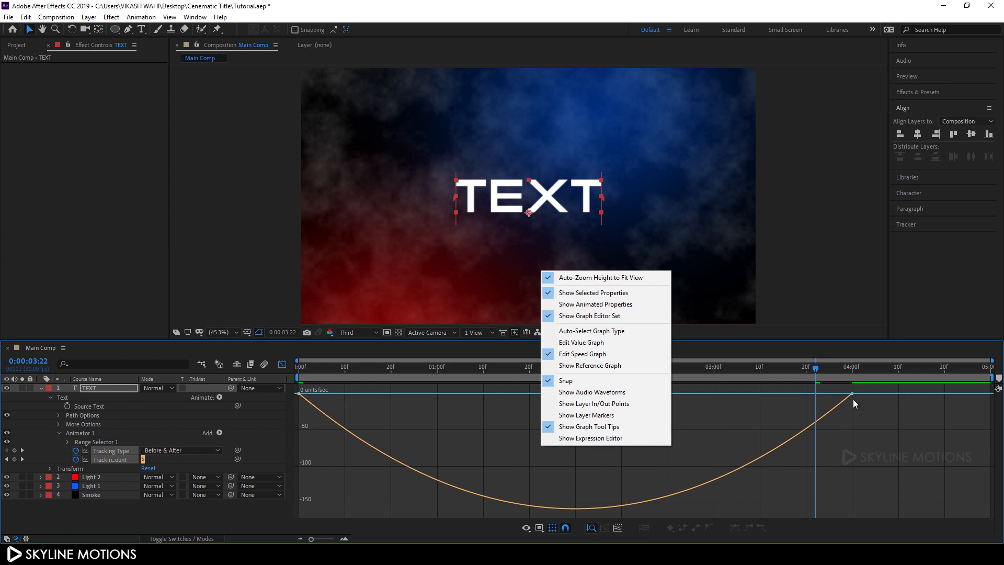
left_click_drag(826, 400, 876, 386)
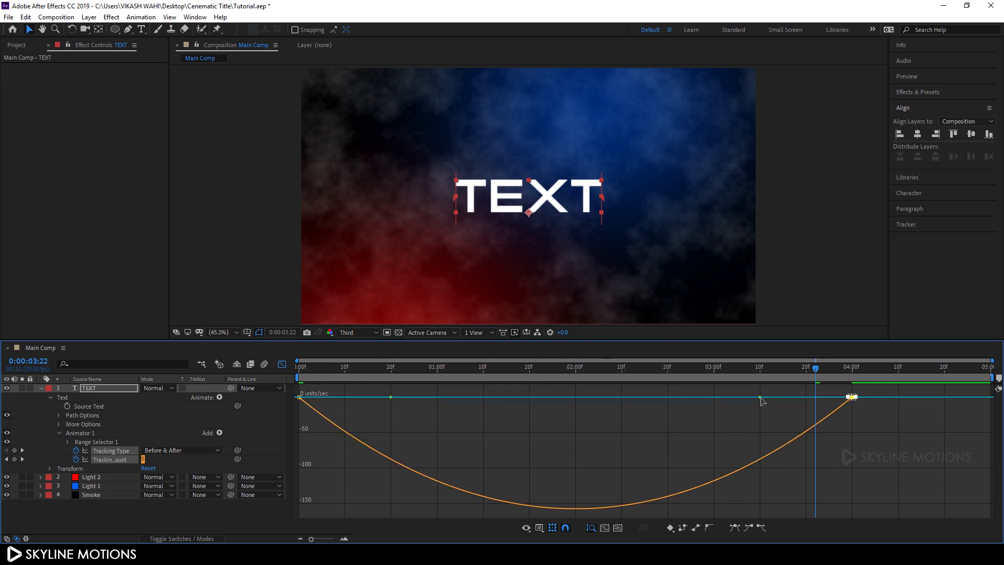
left_click_drag(760, 397, 510, 395)
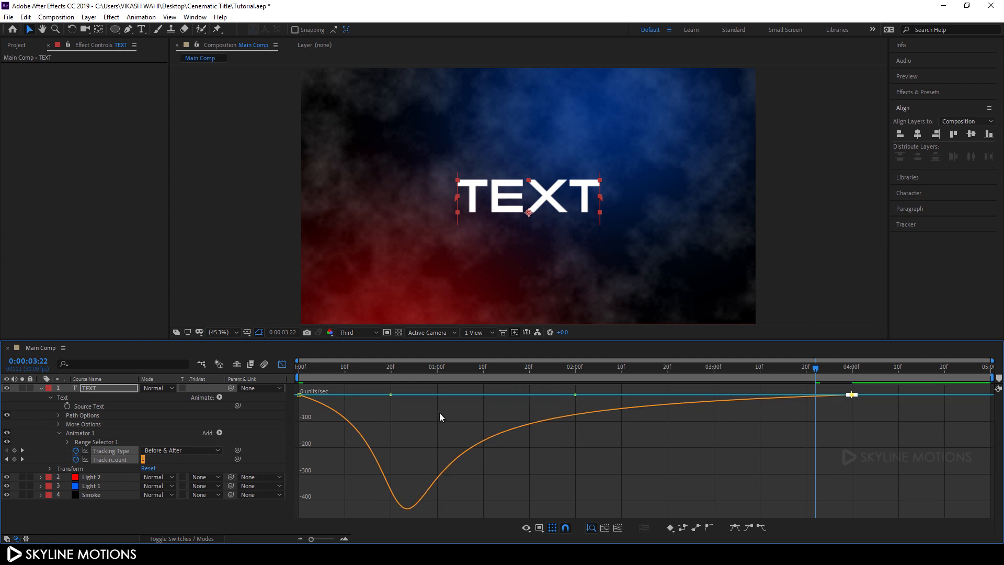
left_click_drag(344, 389, 291, 406)
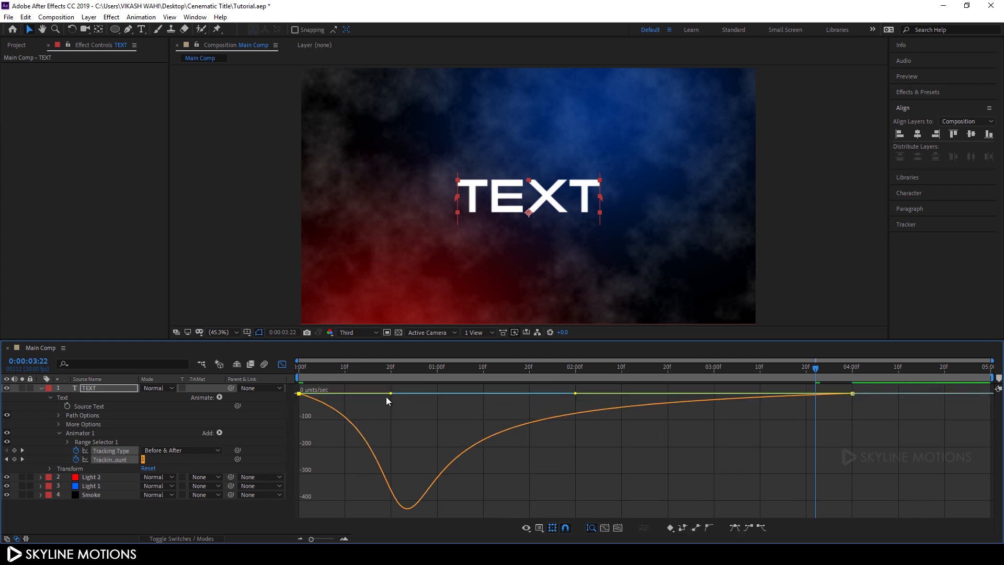
left_click_drag(391, 394, 346, 393)
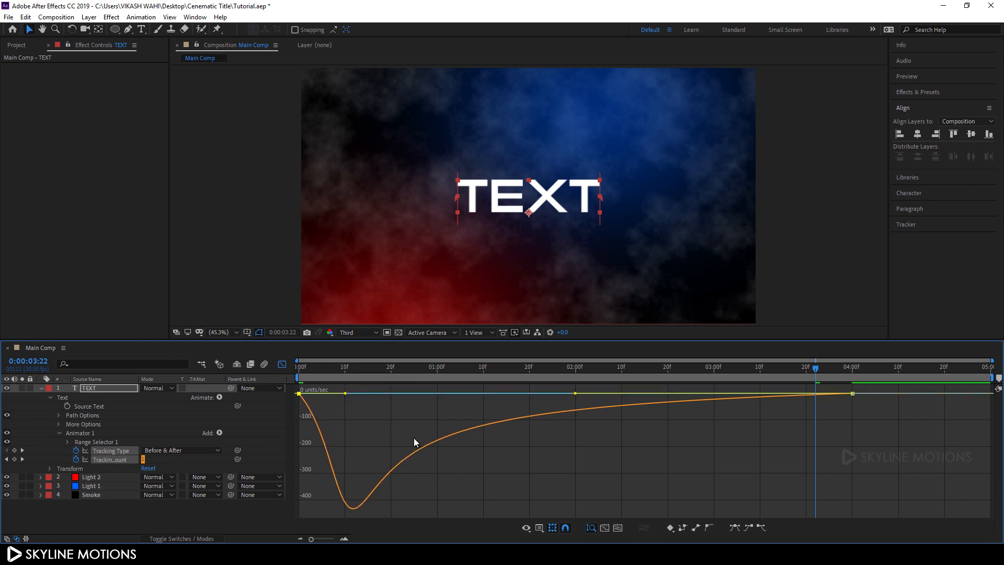
left_click(498, 459)
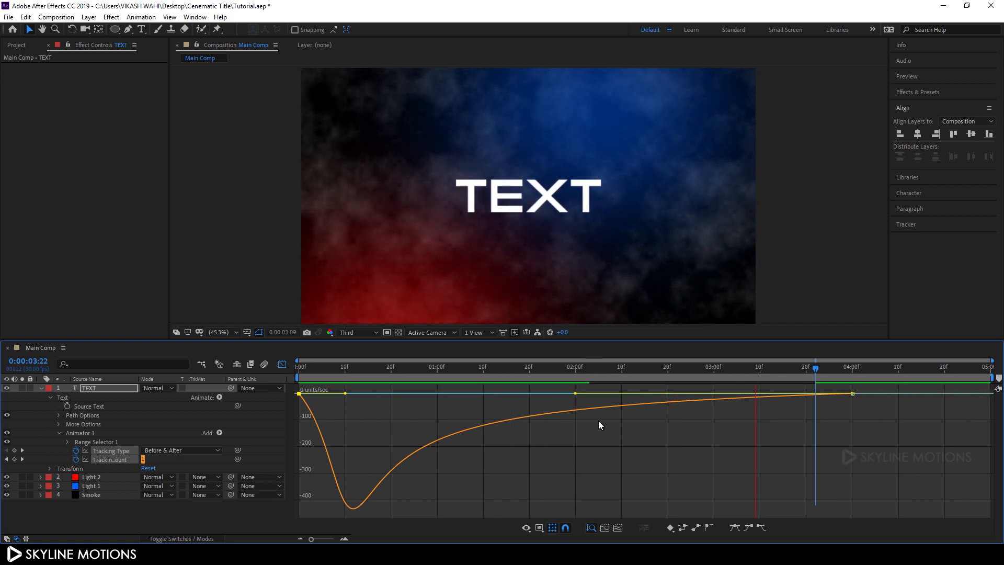
key("space")
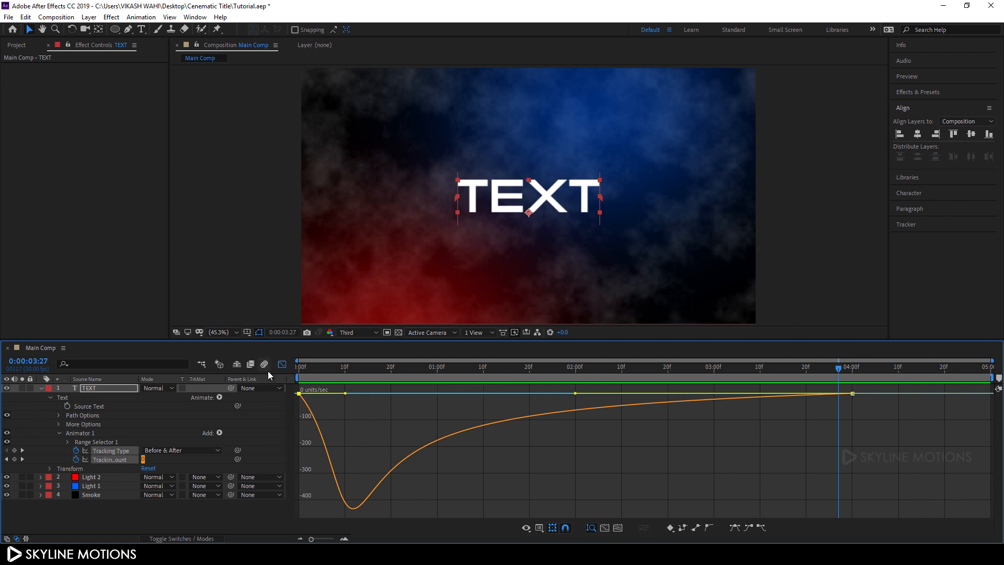
Step: Leave the Graph Editor, collapse the text animator and add a Gradient Overlay layer style to the TEXT layer
left_click(283, 364)
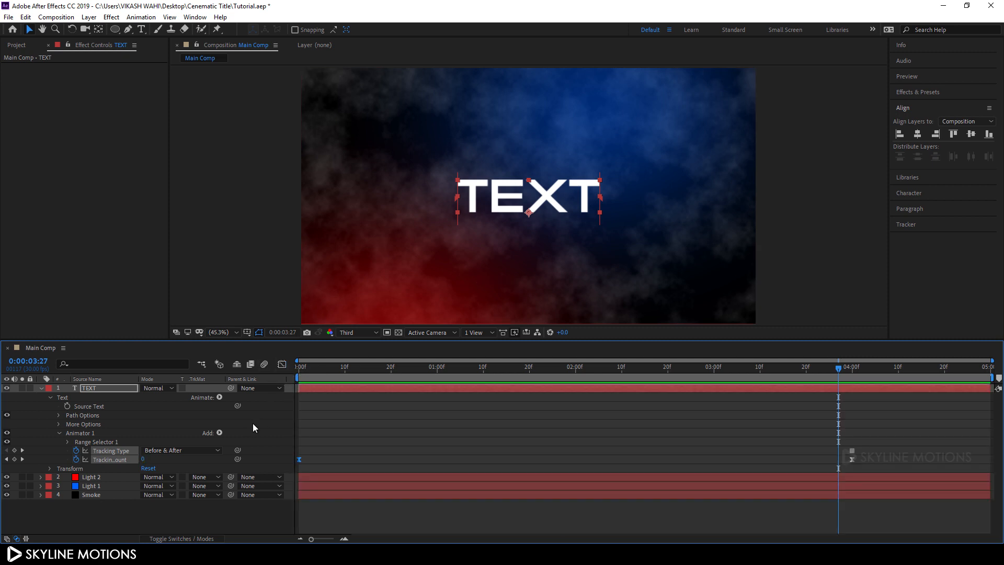
left_click(59, 433)
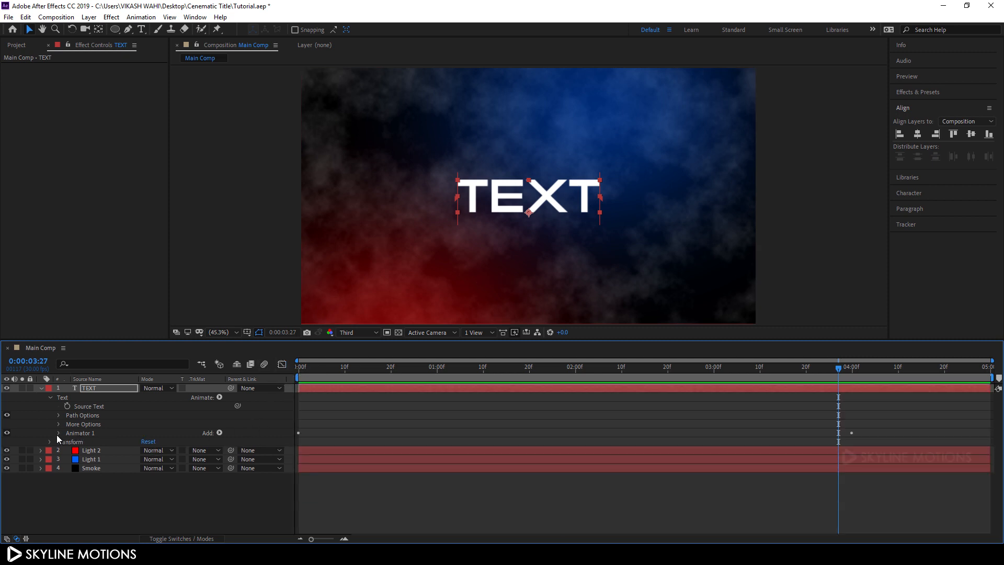
right_click(97, 393)
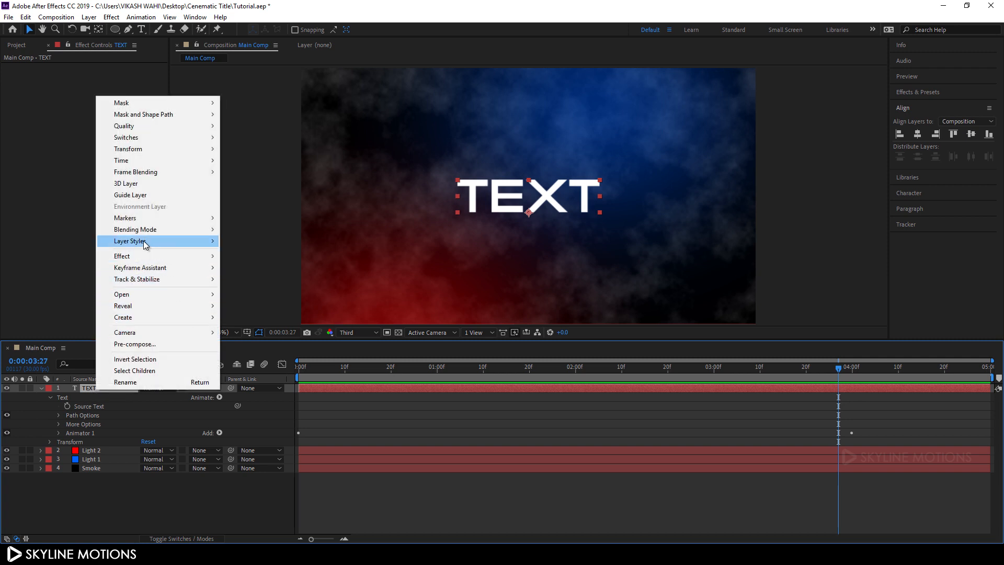
mouse_move(144, 241)
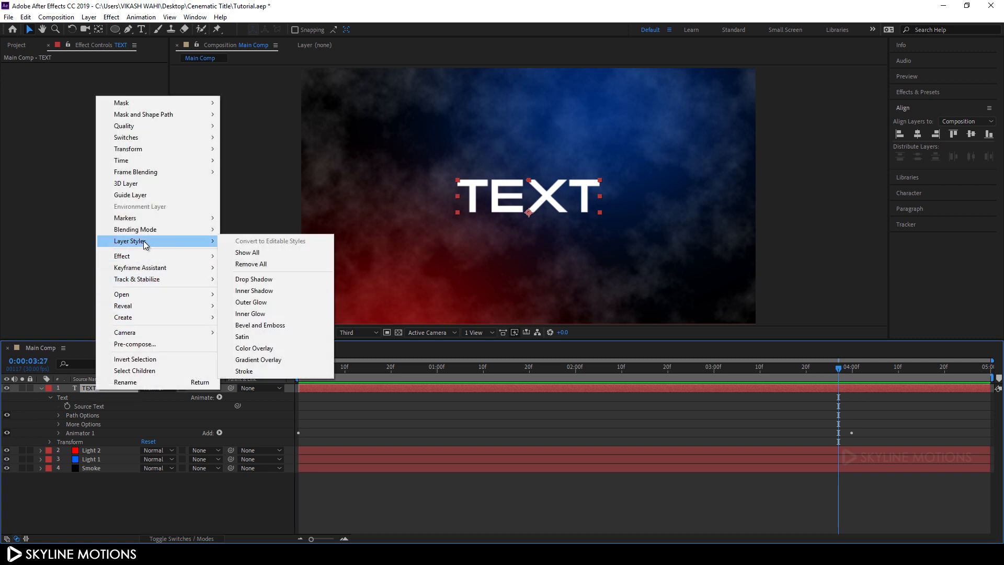
left_click(268, 359)
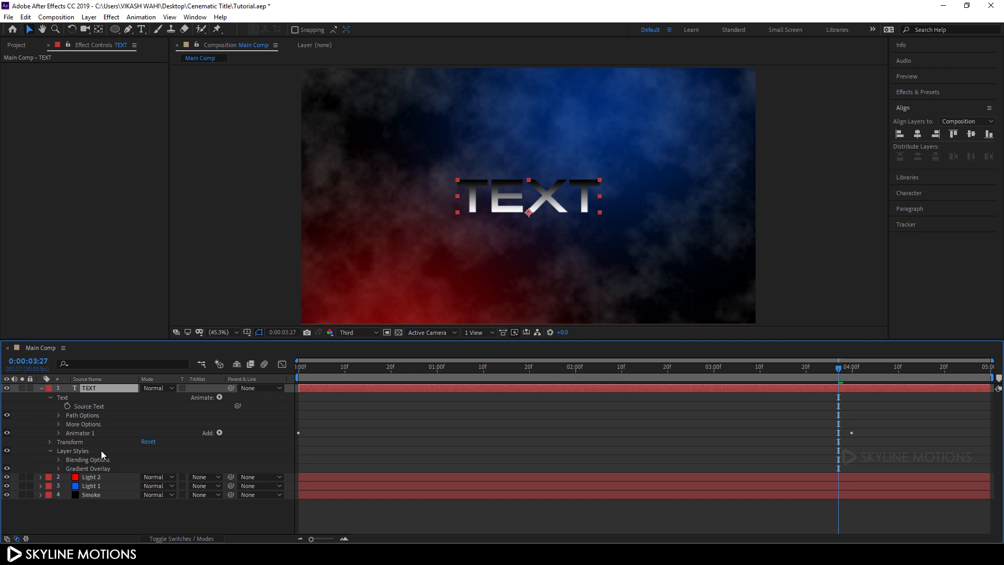
Step: Edit the Gradient Overlay colours and set the black end stop at 100% to white (FFFFFF)
left_click(57, 469)
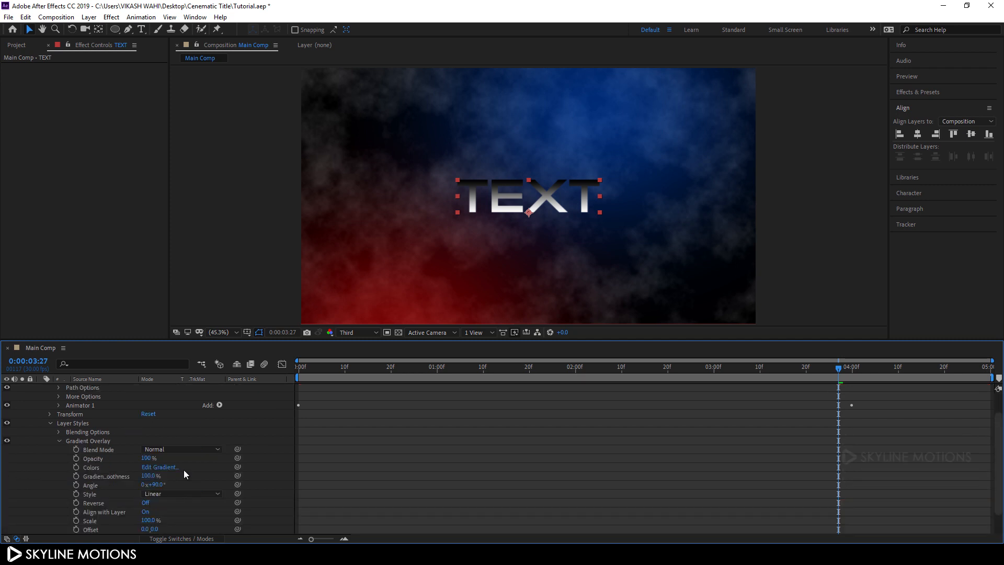
left_click(166, 467)
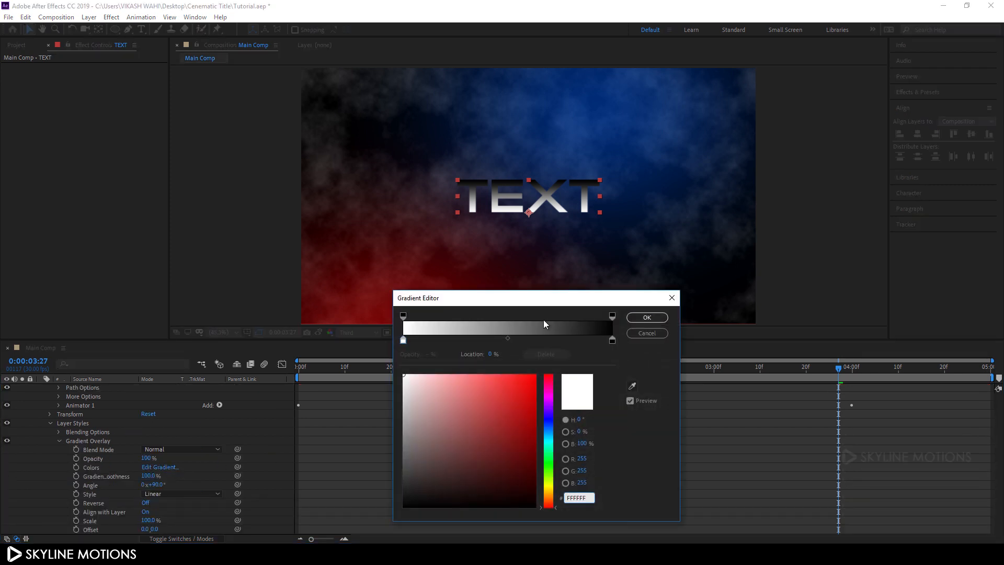
left_click_drag(527, 305, 534, 271)
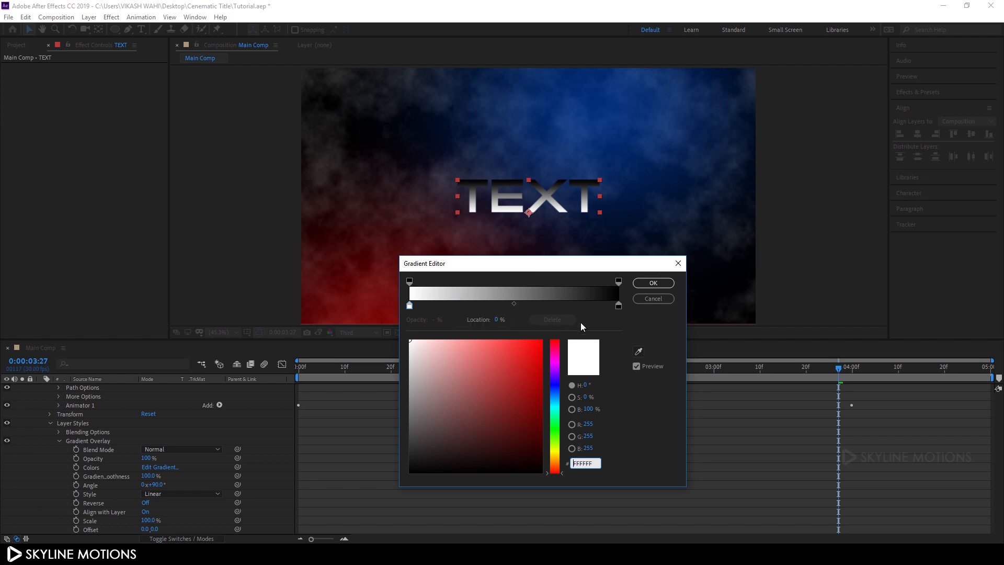
left_click(617, 306)
left_click_drag(418, 367, 410, 340)
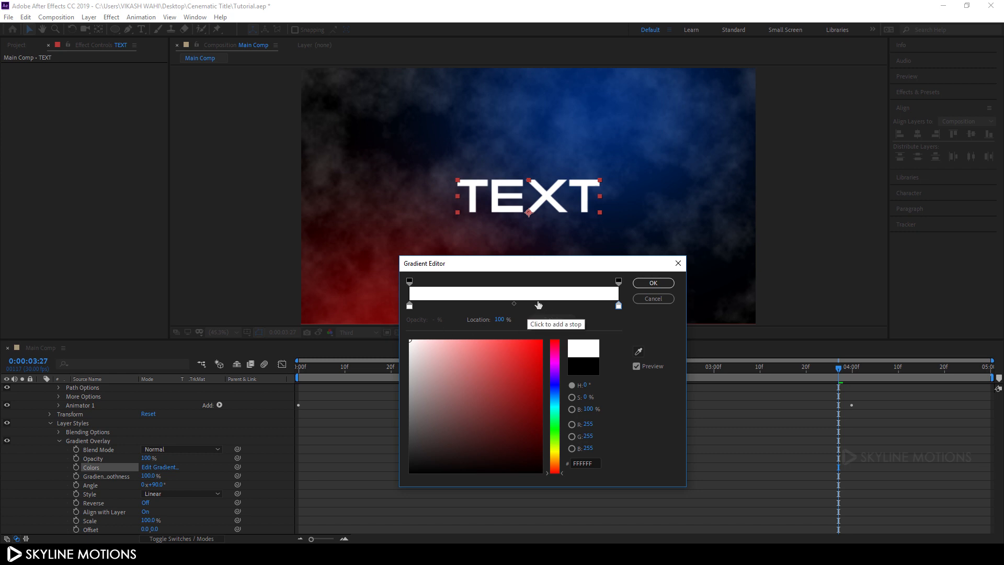
Step: Add a middle colour stop to the gradient at 51.5% and make it grey (656565)
left_click(537, 305)
left_click_drag(538, 305, 518, 306)
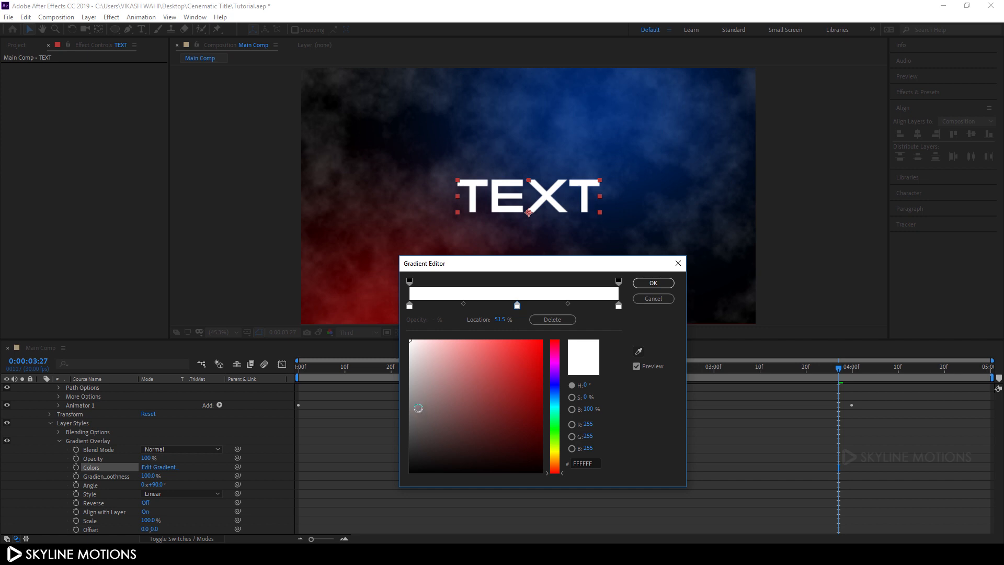
left_click_drag(414, 414, 380, 420)
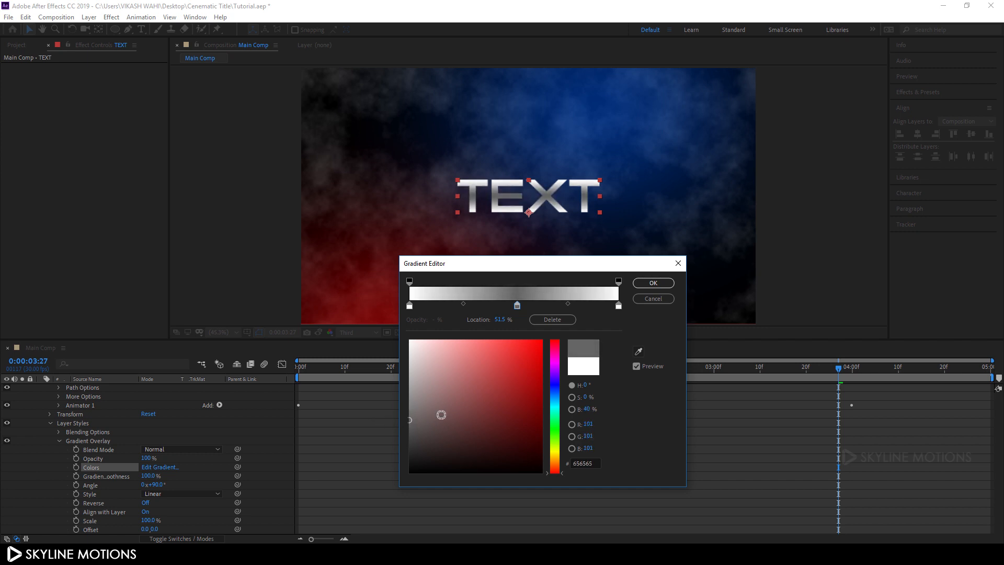
Step: Move the gradient's second colour midpoint to 18%, shift the first slightly towards the middle stop, and apply the gradient
left_click(568, 304)
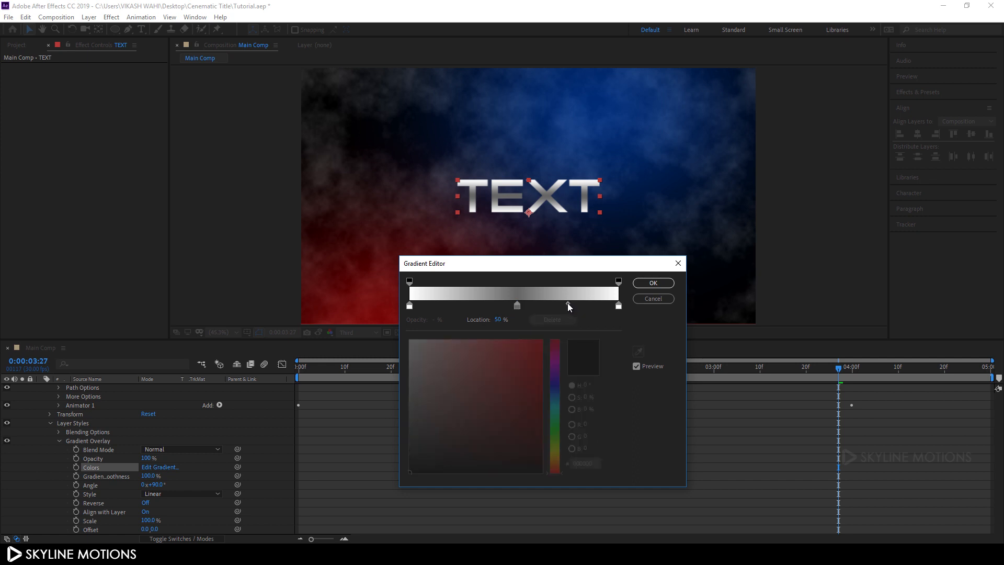
left_click_drag(569, 304, 536, 311)
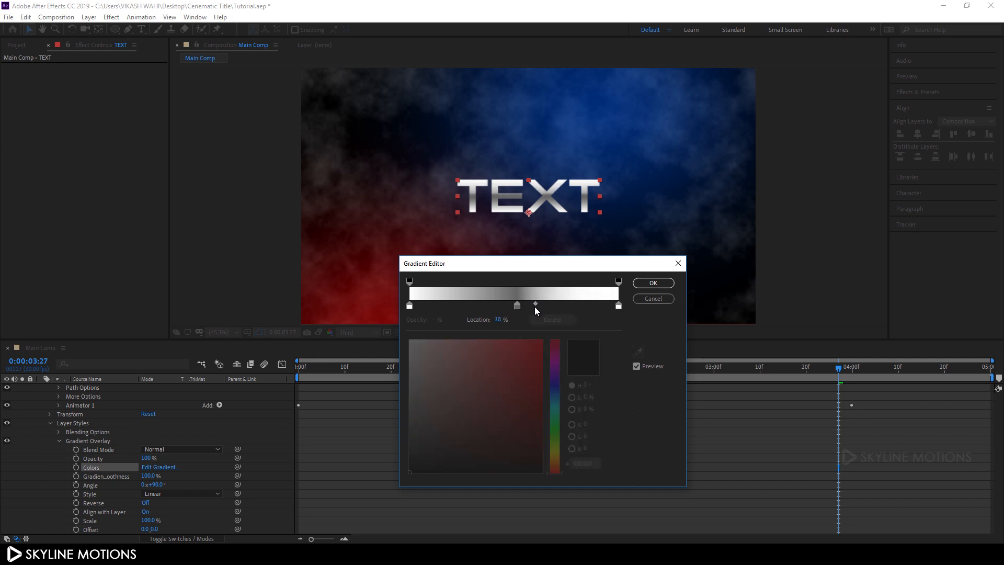
left_click(518, 305)
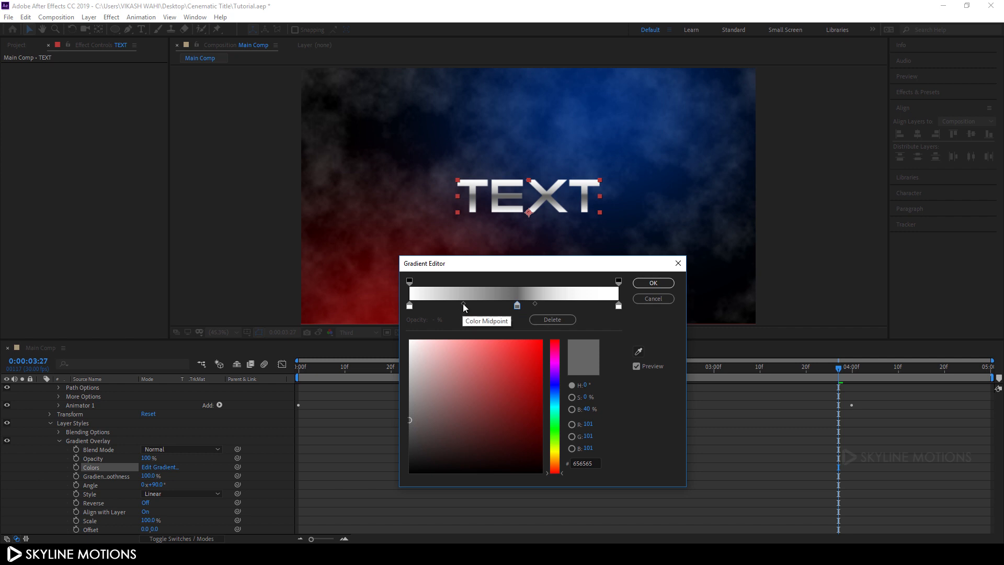
mouse_move(464, 307)
left_mouse_down()
mouse_move(491, 308)
mouse_move(469, 309)
left_mouse_up()
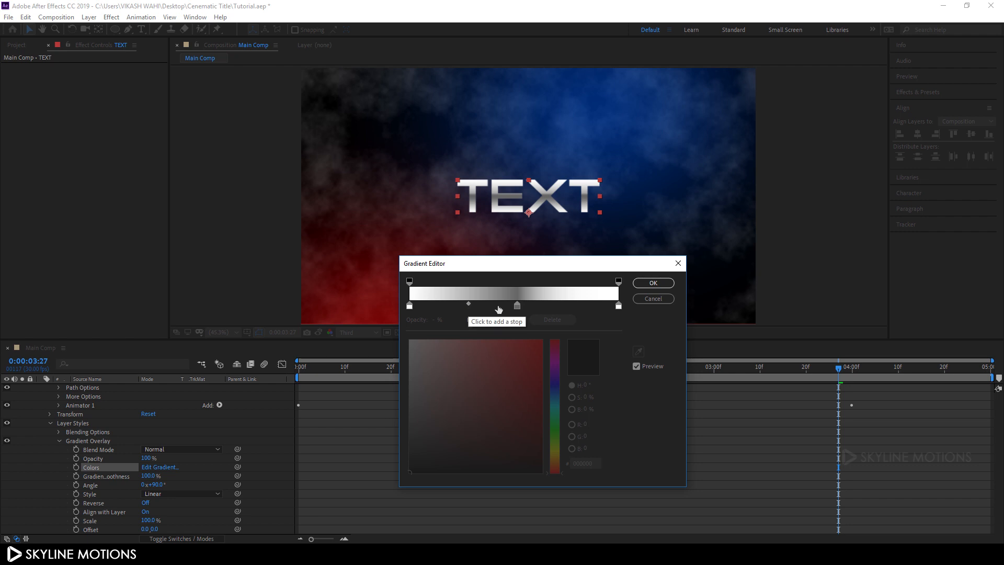
left_click(653, 283)
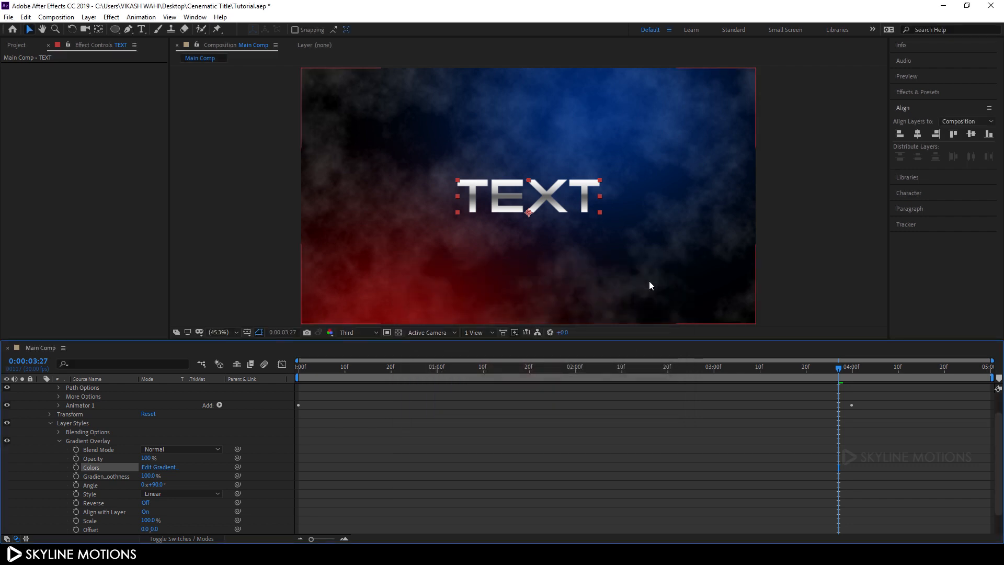
Step: Duplicate the TEXT layer with its tracking animation and Gradient Overlay
scroll(133, 450, "up", 2)
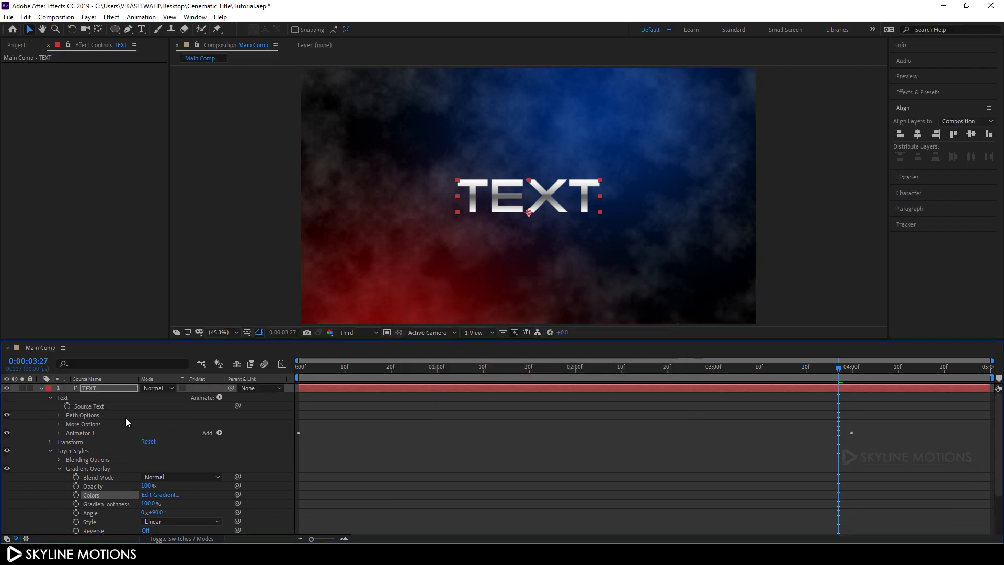
left_click(92, 390)
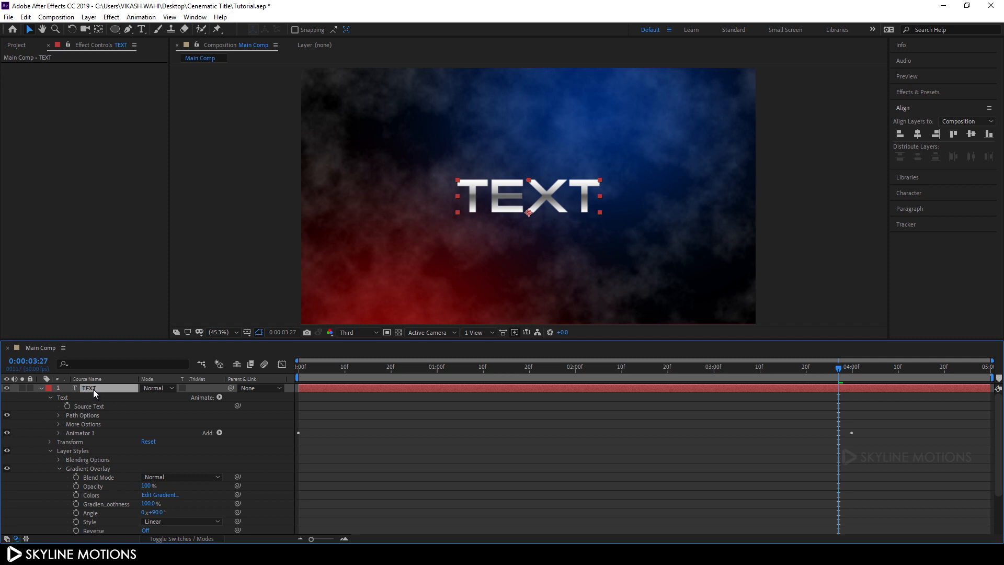
key("ctrl+d")
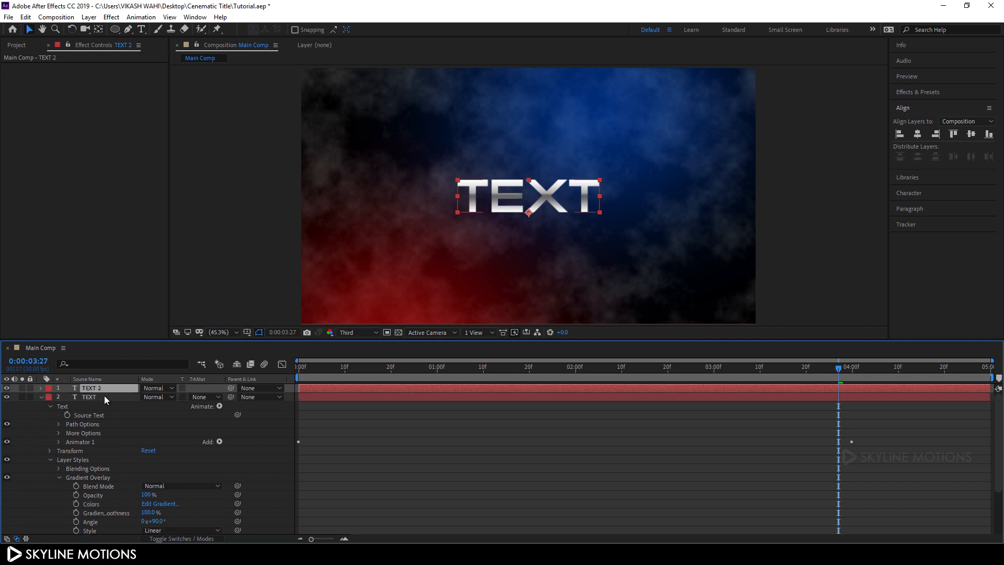
Step: Set the character tracking of the original TEXT layer, below the duplicate, to -20
left_click(91, 397)
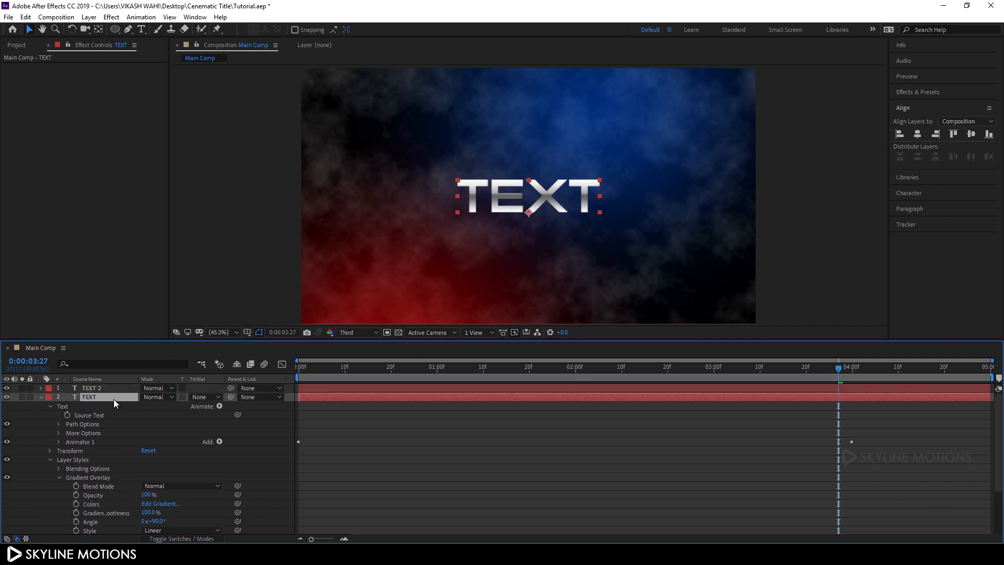
left_click(910, 193)
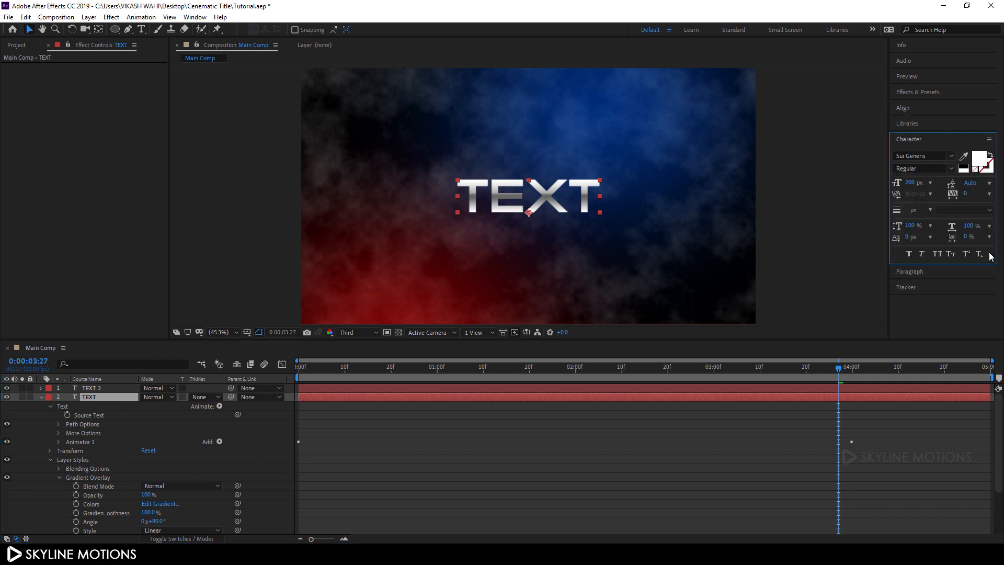
left_click(966, 193)
type("-20")
key("Return")
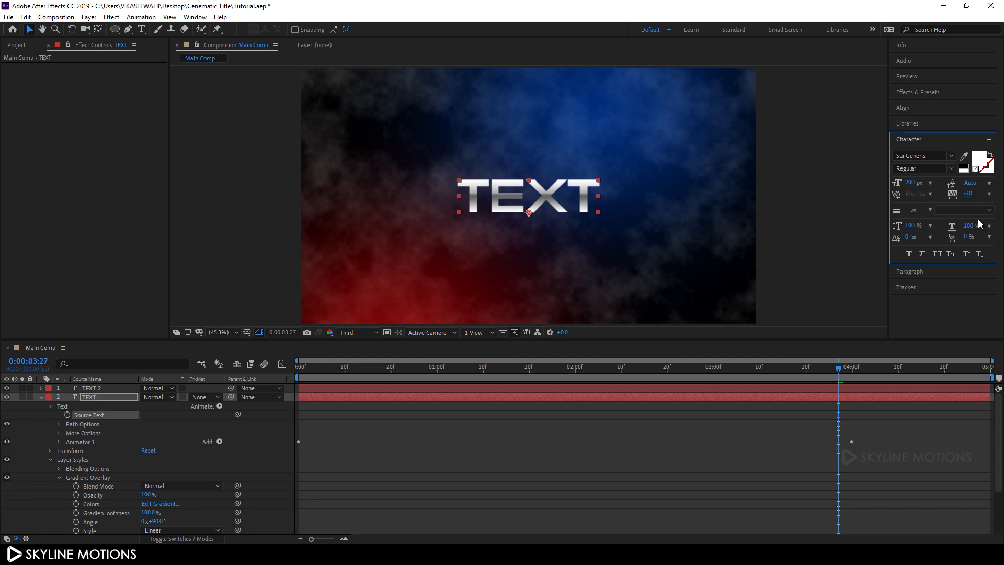
Step: In the original TEXT layer's Gradient Overlay, make both end colour stops dark grey (5D5D5D for the first) and the middle stop white (FFFFFF)
scroll(181, 469, "down", 1)
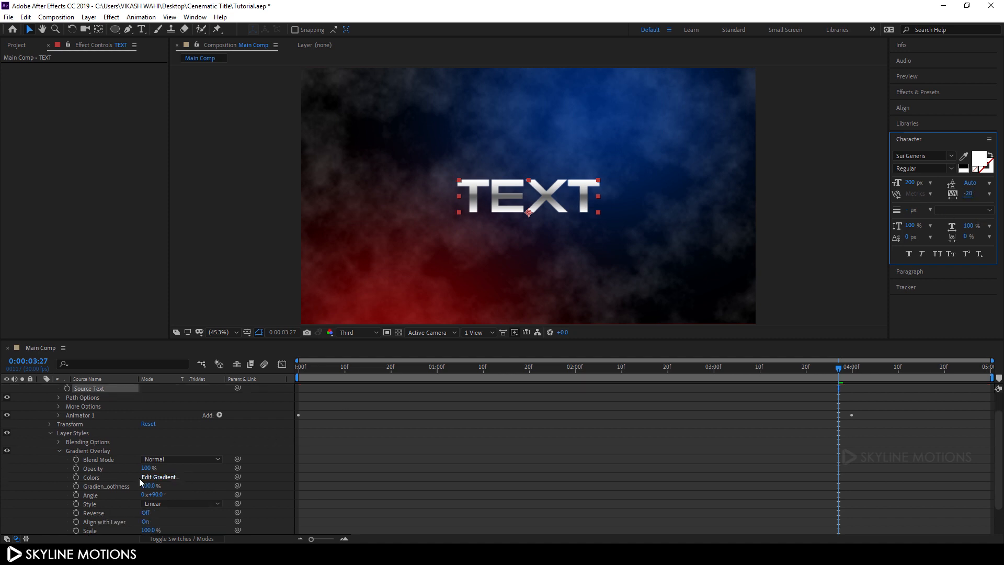
left_click(165, 477)
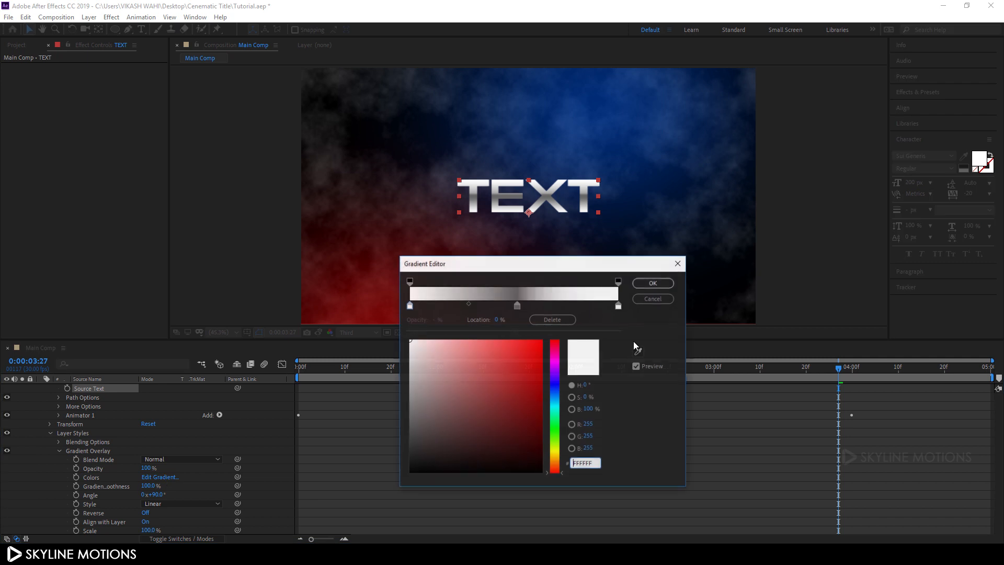
left_click(618, 305)
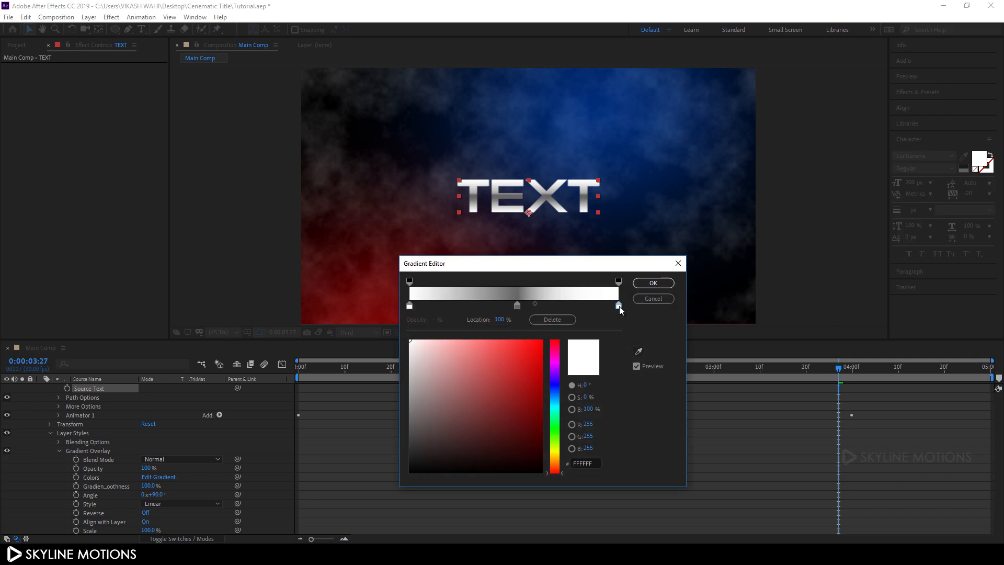
mouse_move(456, 376)
left_mouse_down()
mouse_move(374, 418)
mouse_move(404, 426)
mouse_move(379, 424)
left_mouse_up()
left_click(409, 306)
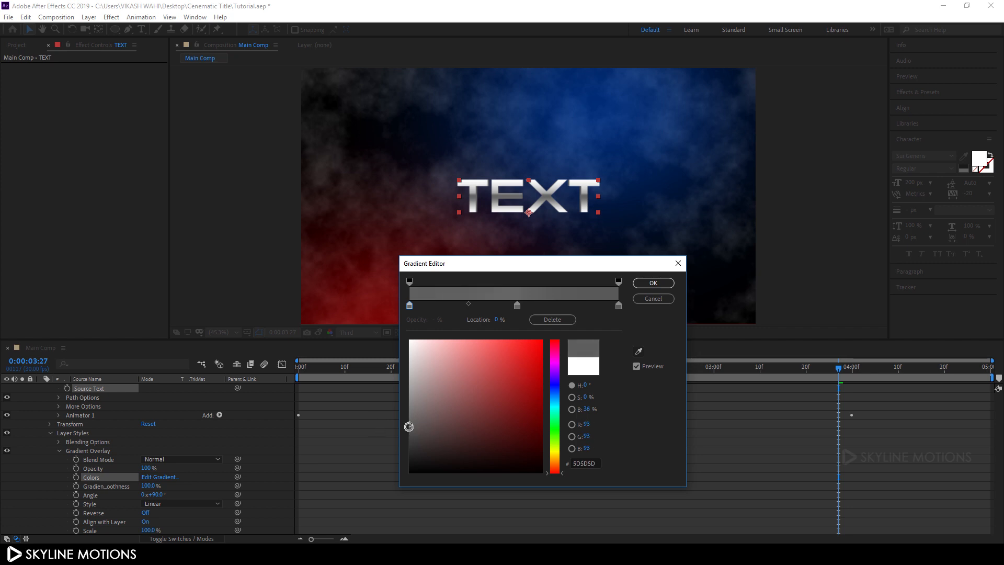
left_click(517, 305)
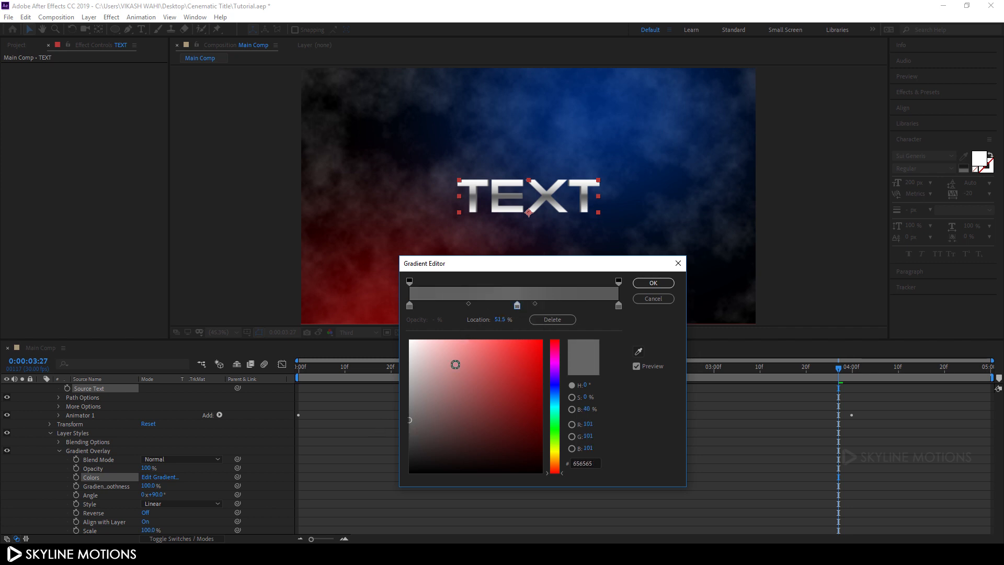
left_click_drag(410, 374, 375, 312)
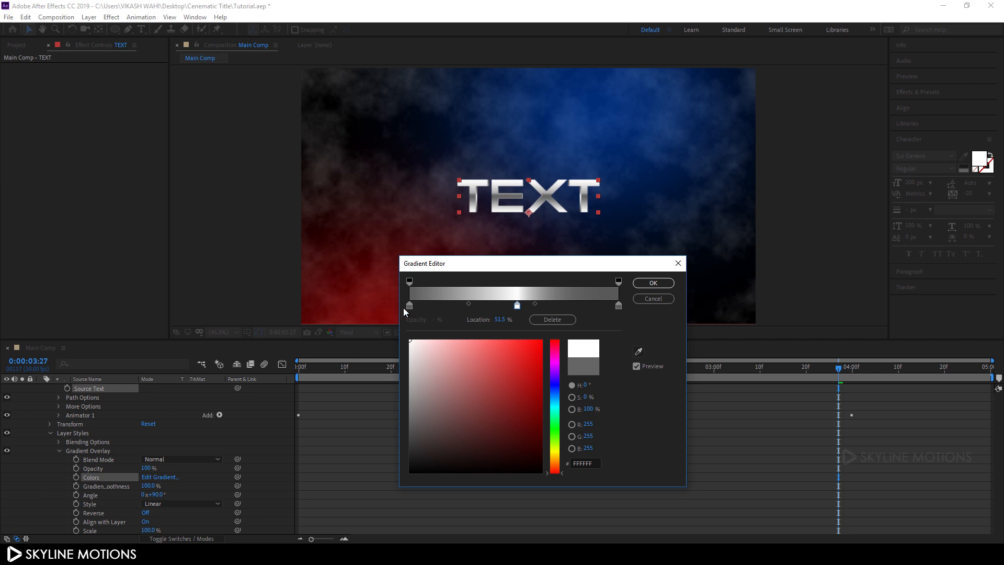
Step: Move the gradient's second colour midpoint to 38.7% and its first midpoint to 16.5%, and apply the gradient
left_click_drag(534, 303, 554, 309)
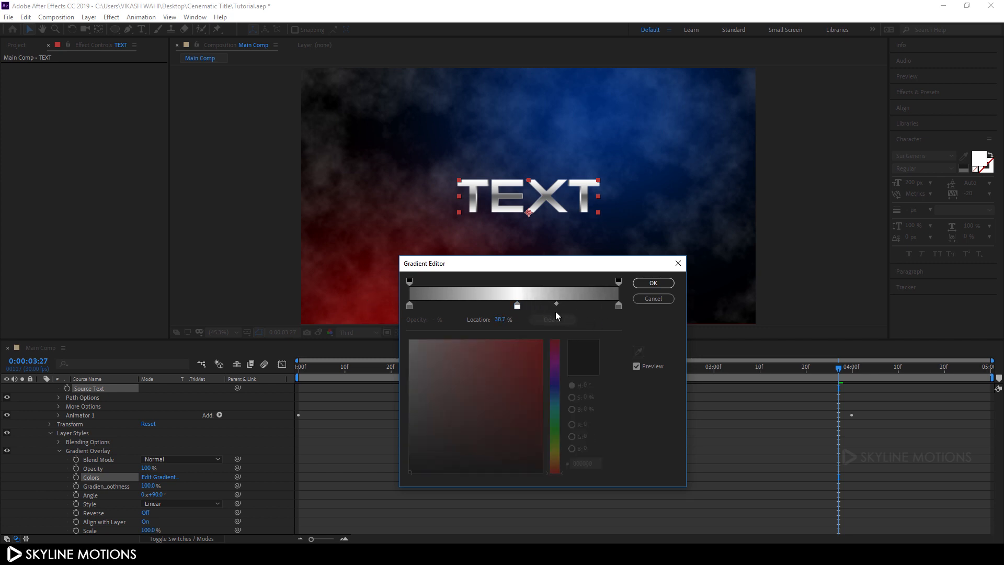
left_click(517, 306)
left_click_drag(468, 304, 427, 296)
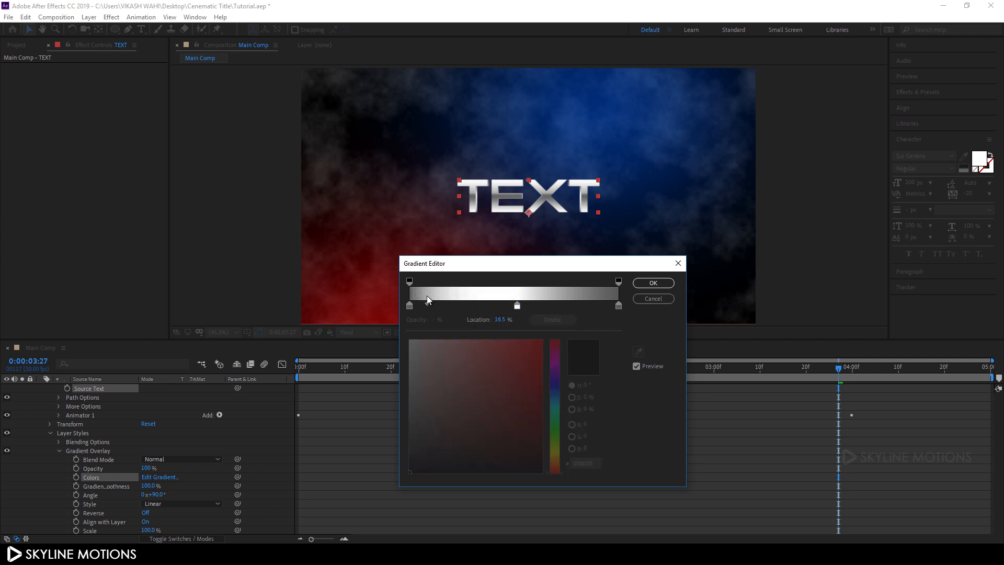
left_click(660, 283)
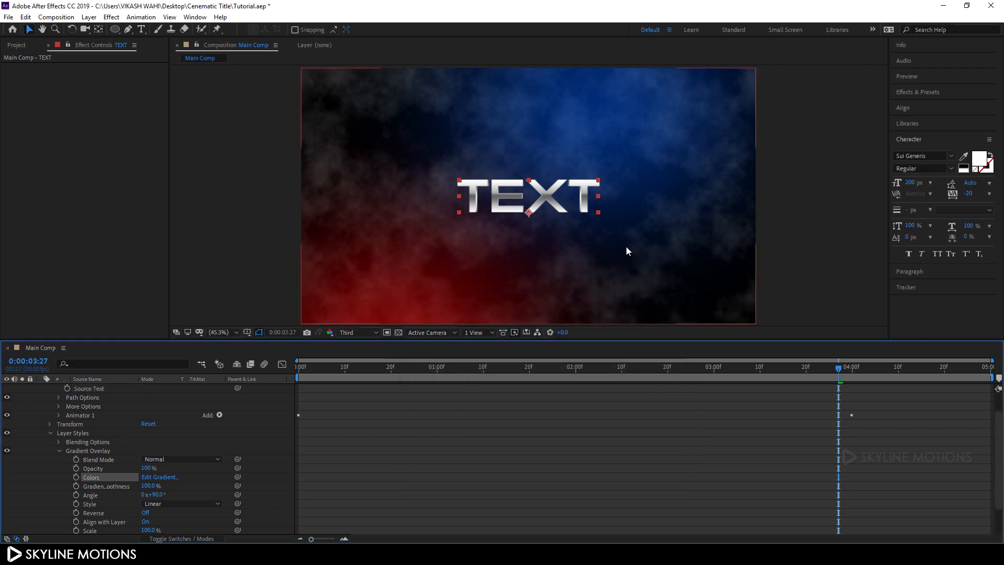
Step: Expand the text properties of TEXT 2 and link the original TEXT layer's Source Text to TEXT 2's Source Text
left_click(49, 433)
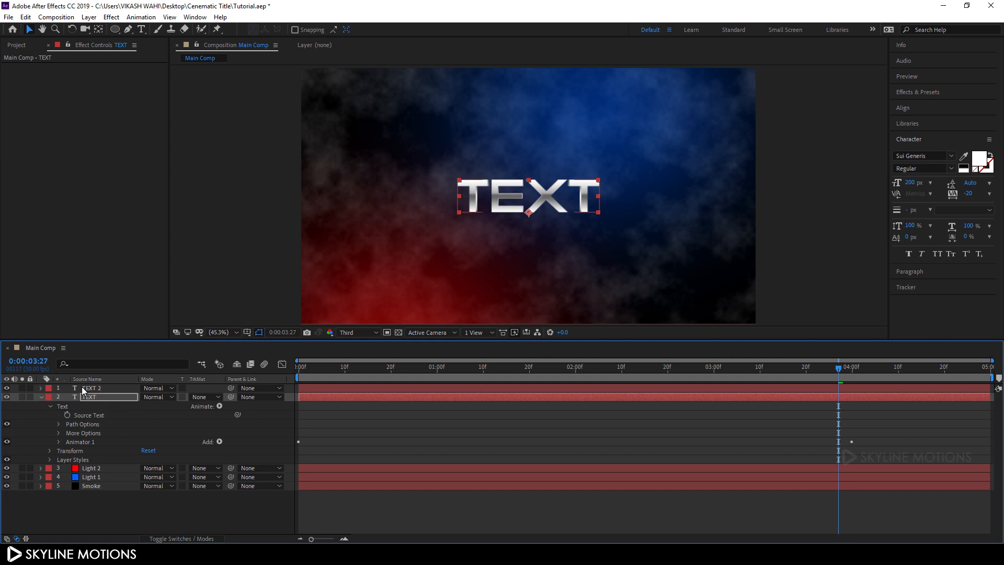
left_click(41, 388)
left_click(49, 398)
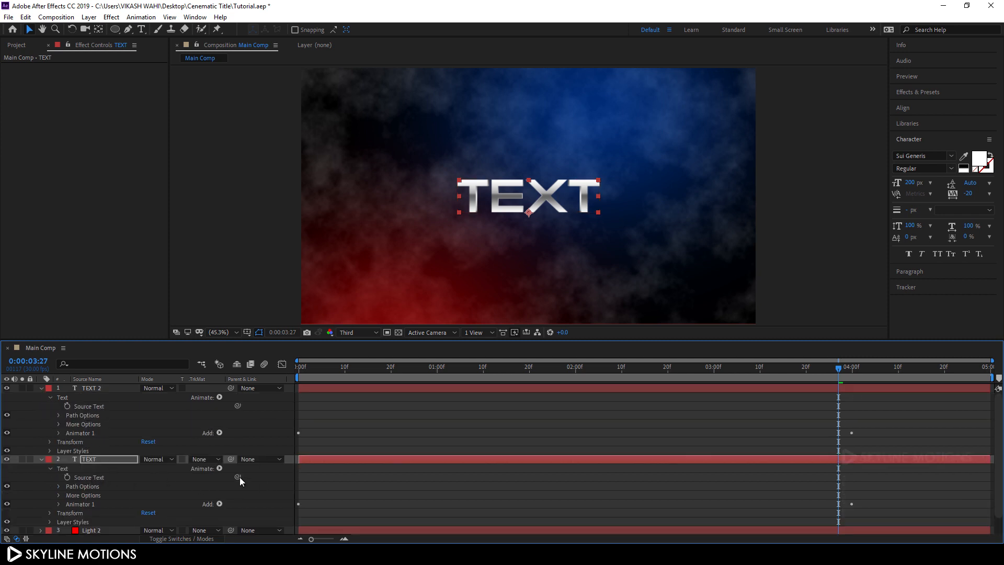
left_click_drag(238, 477, 107, 407)
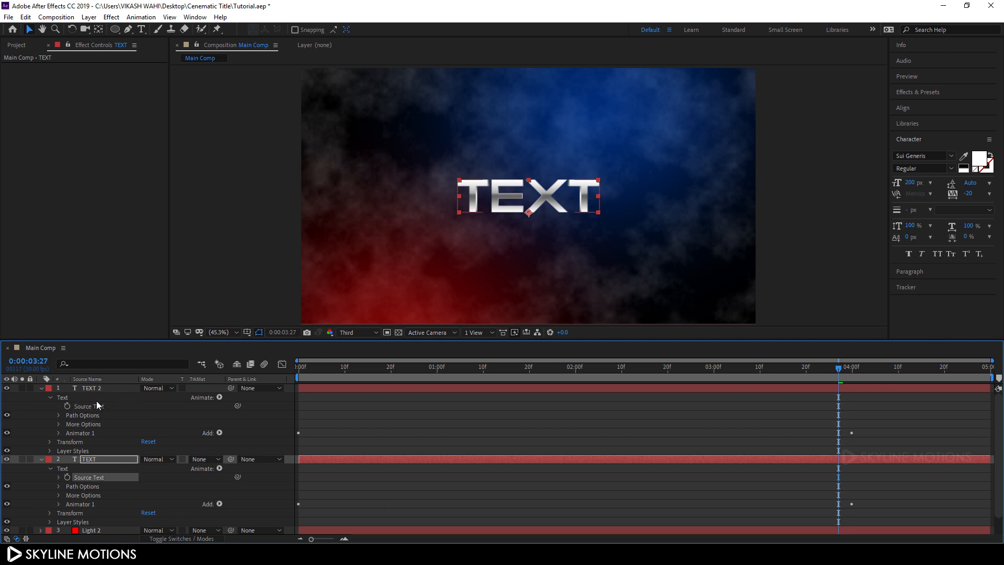
Step: Replace the TEXT 2 layer's wording with FORCE, collapse both text layers, and check the tracking animation up to 0:00:02:13
left_click(105, 392)
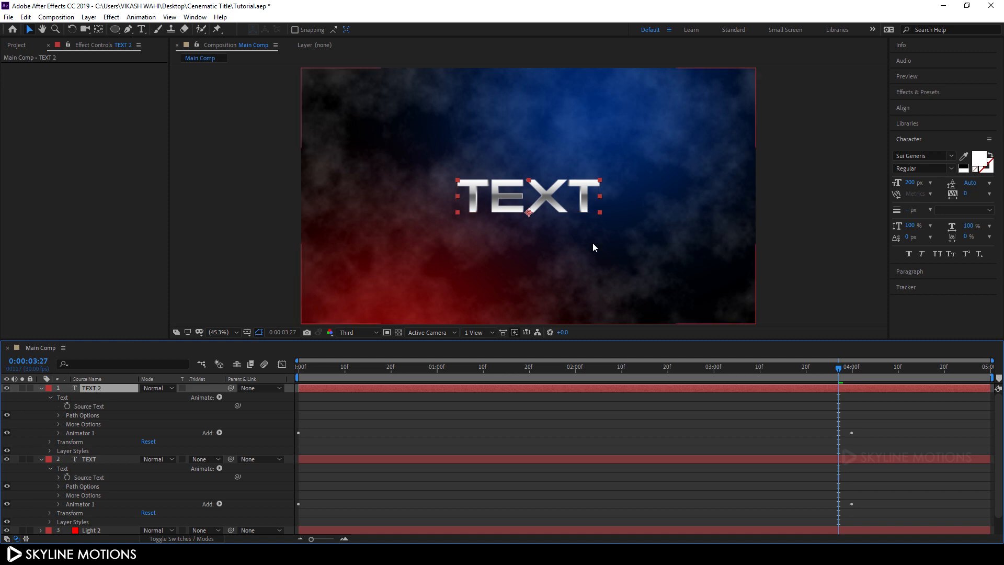
left_click(141, 30)
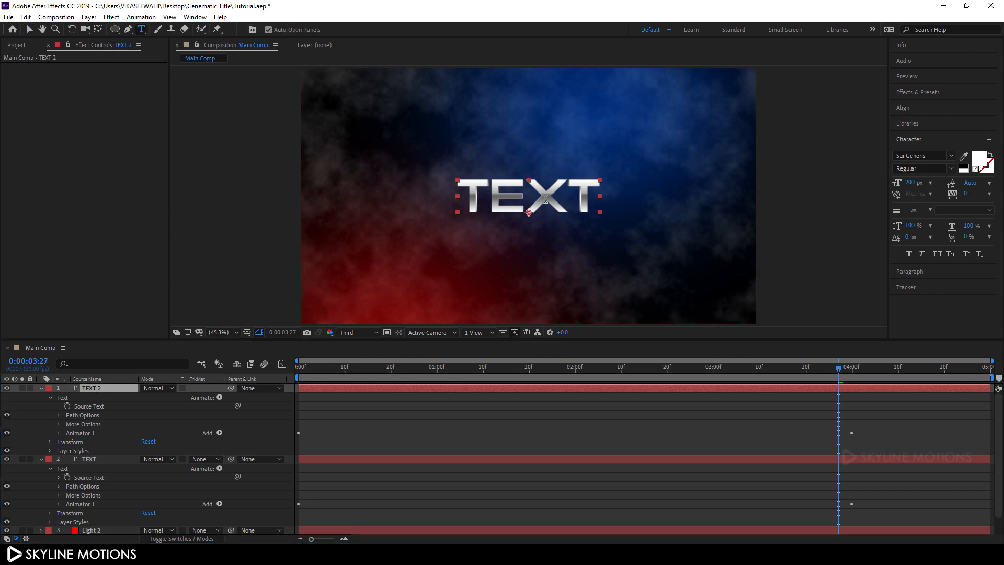
left_click(530, 196)
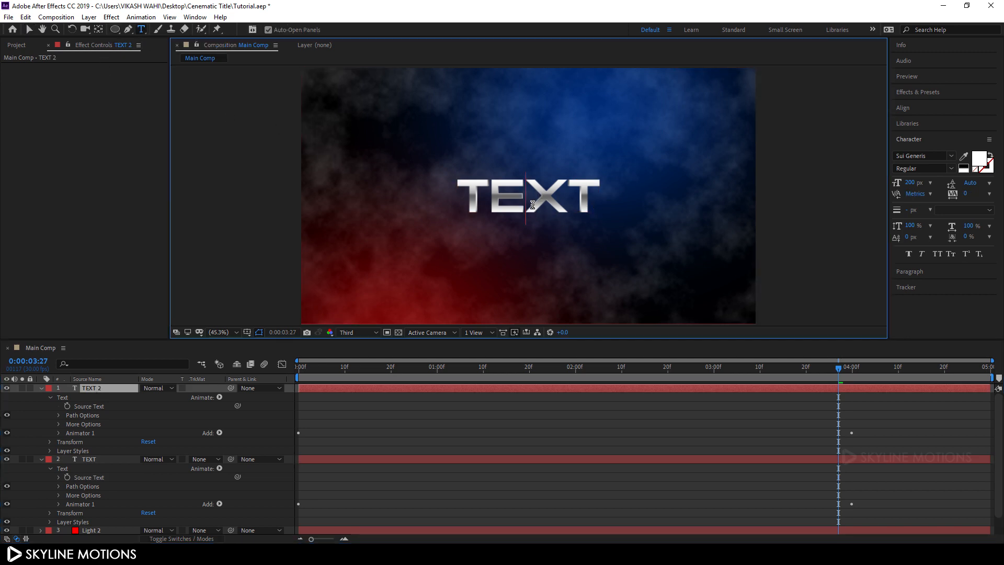
double_click(525, 215)
type("FORCE")
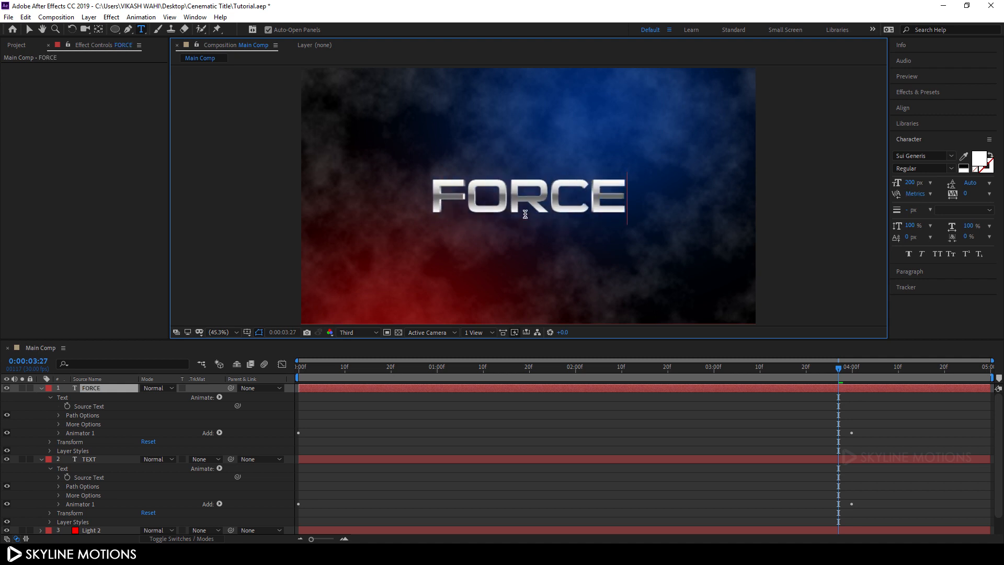
left_click(42, 388)
left_click(41, 397)
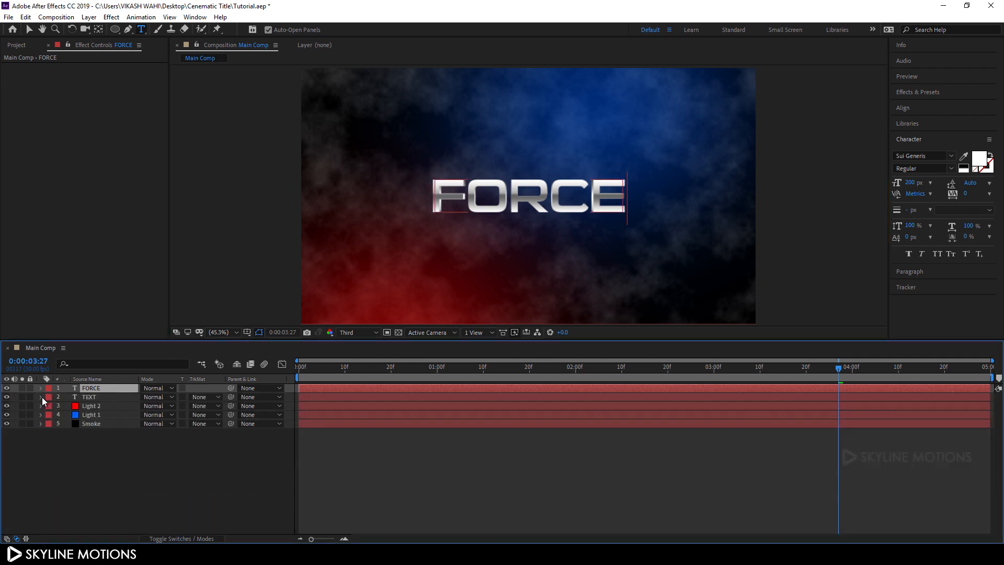
left_click(127, 443)
left_click_drag(556, 372, 634, 363)
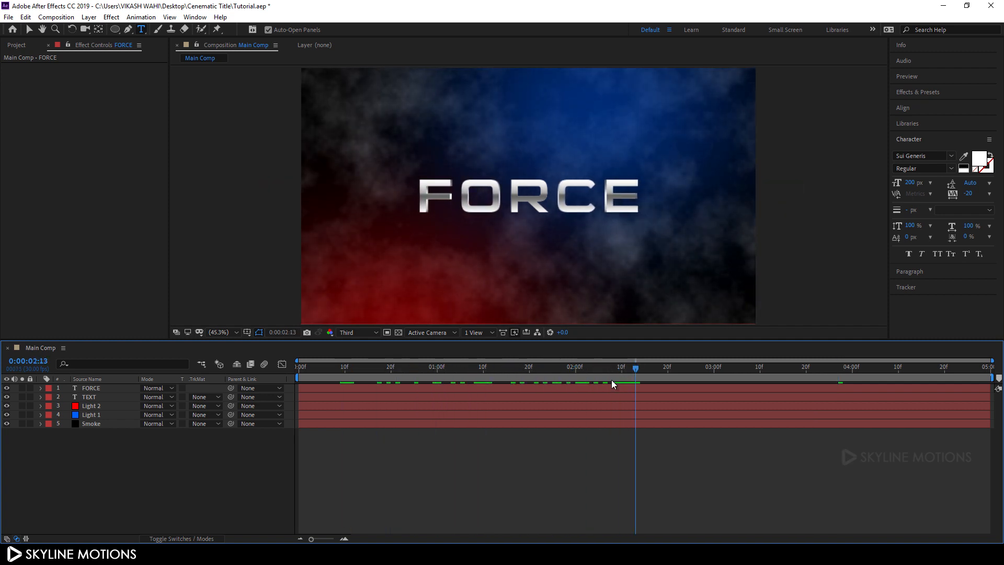
Step: Import the Particles video from the Cenematic Title folder into the project as footage
left_click(17, 46)
left_click(29, 30)
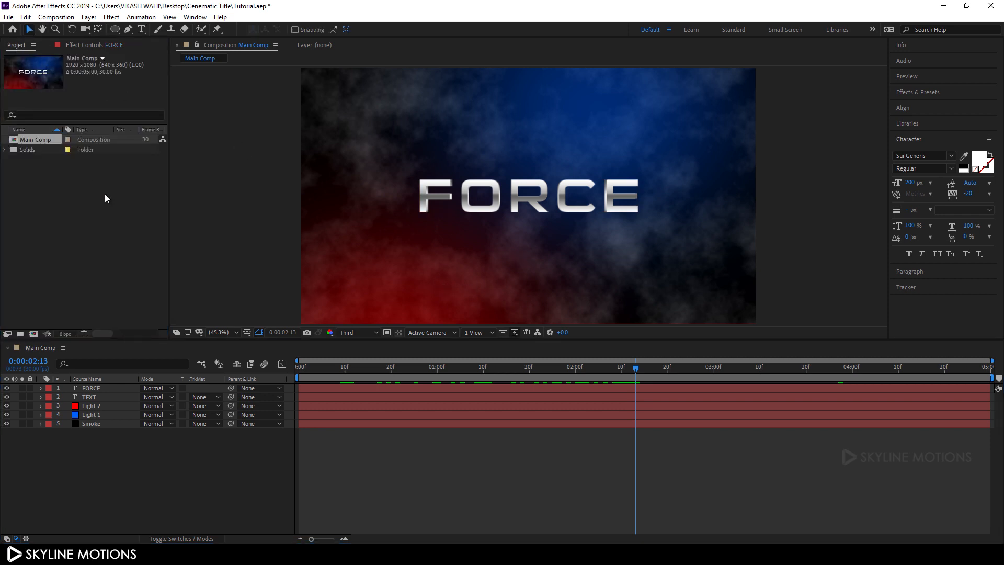
right_click(61, 200)
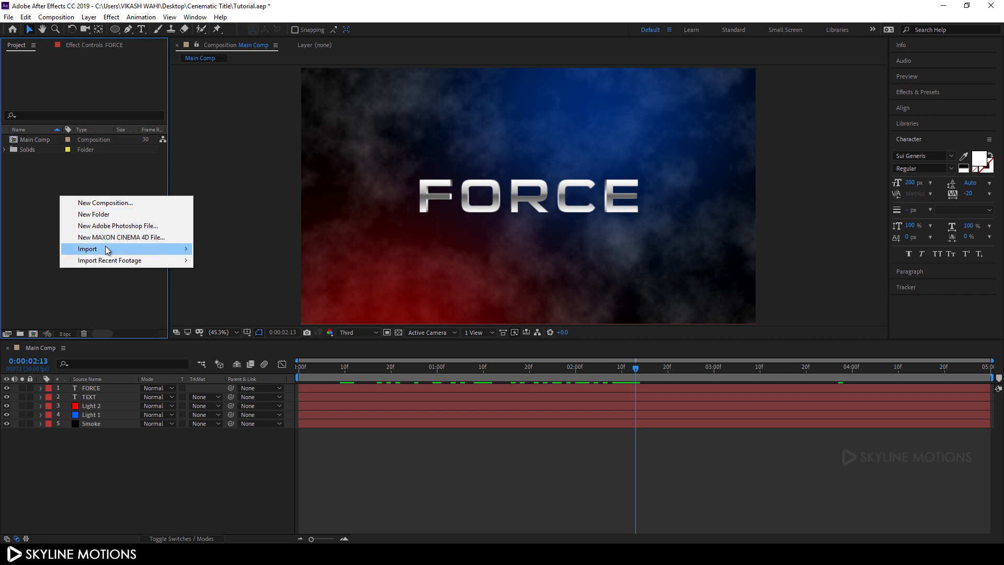
mouse_move(104, 250)
left_click(220, 252)
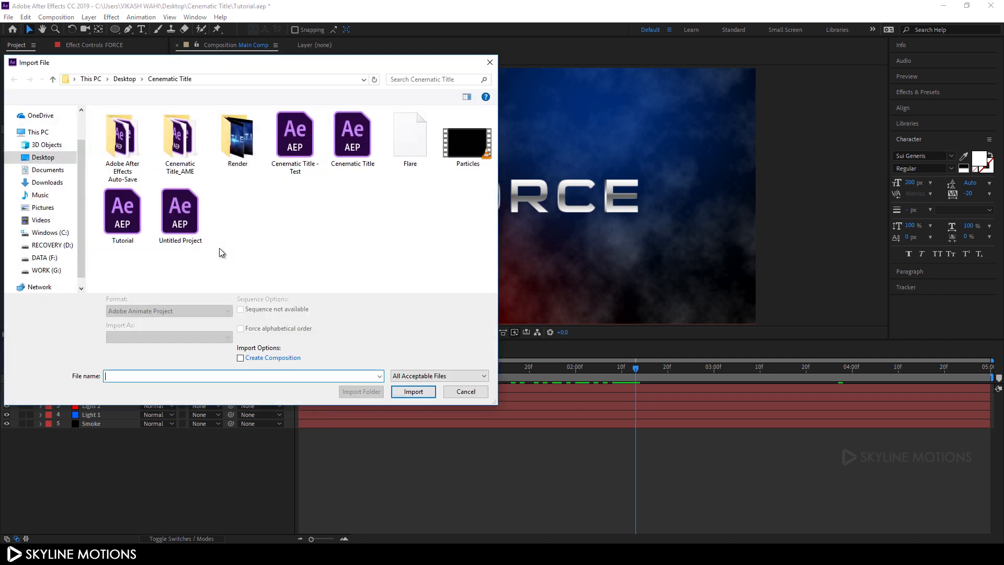
left_click(460, 159)
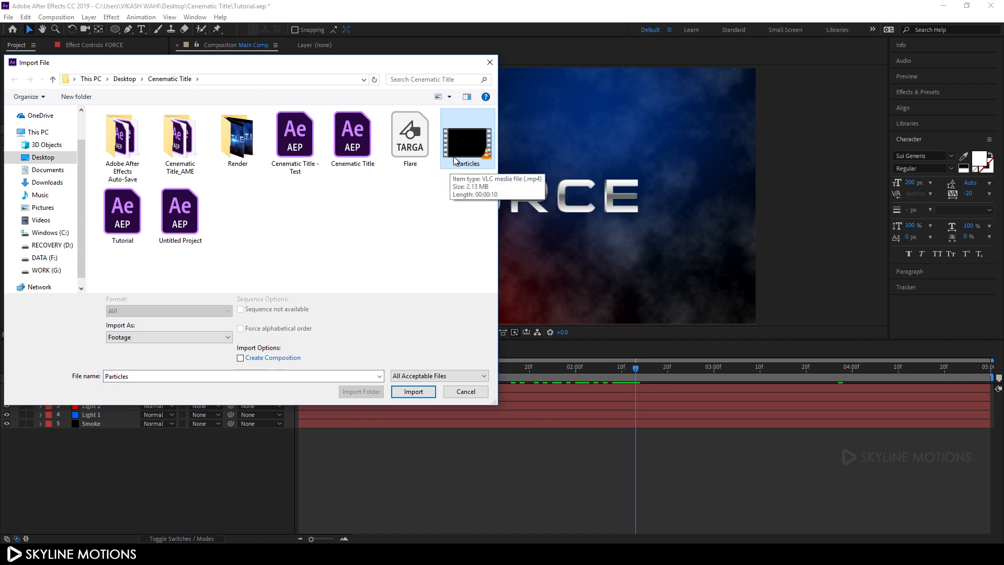
left_click(405, 397)
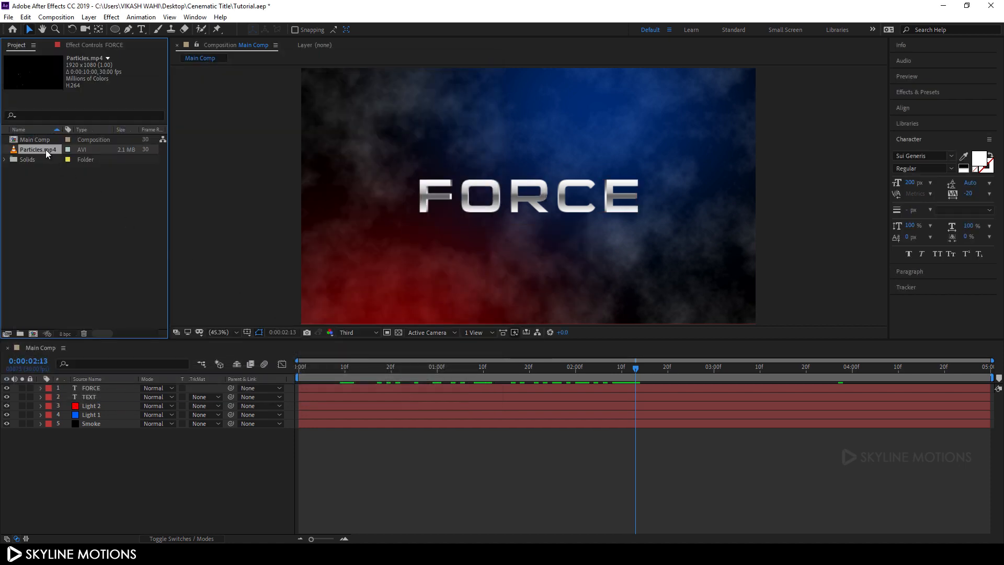
Step: Place Particles.mp4 above all layers in Main Comp, set its blend mode to Screen, and preview the animation from frame 10
left_click_drag(105, 365, 103, 385)
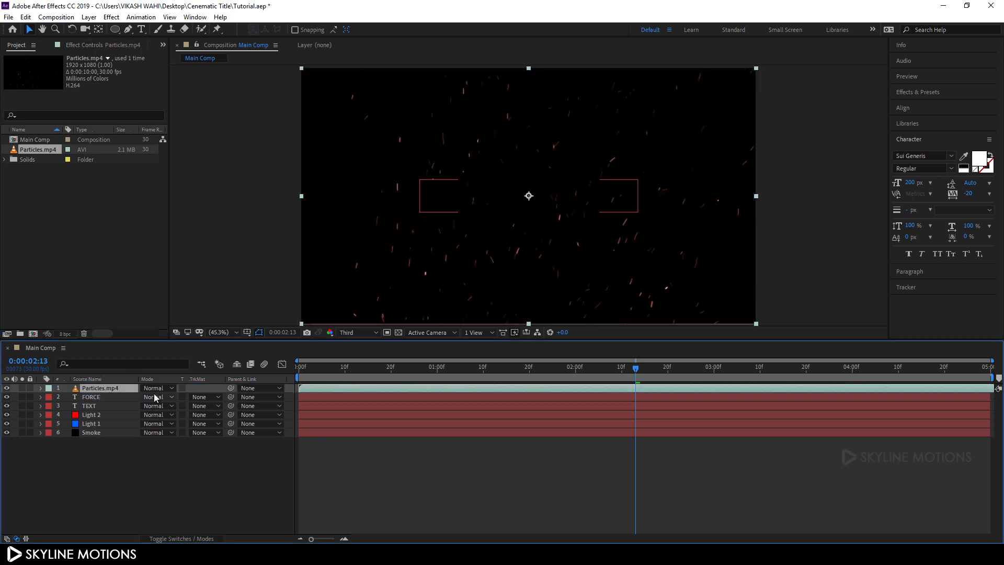
left_click(157, 388)
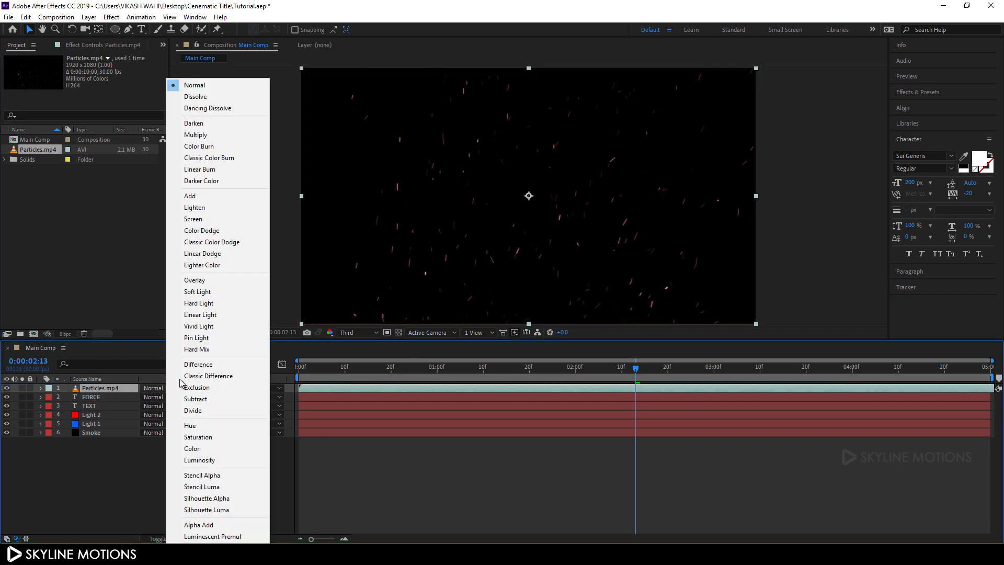
left_click(201, 219)
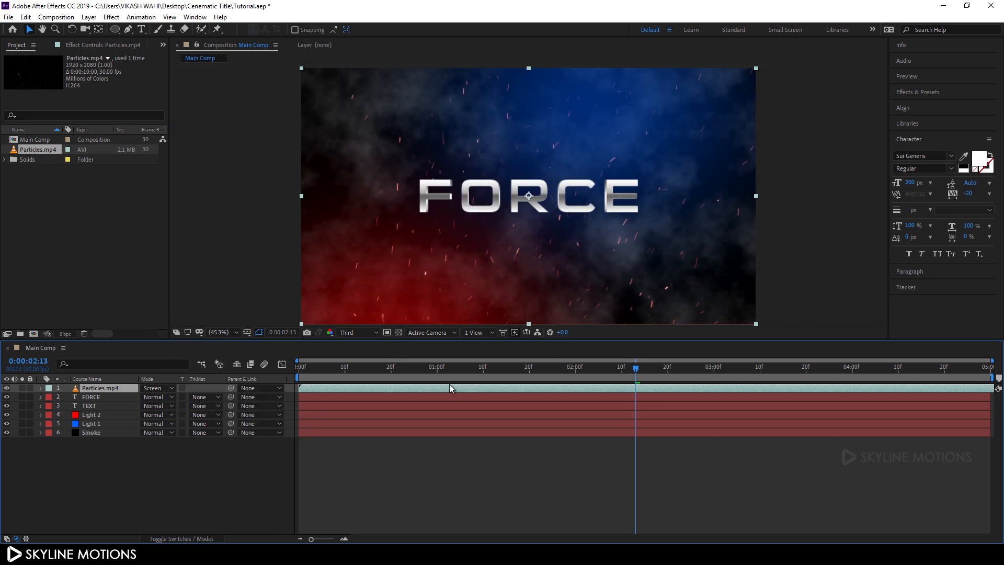
left_click_drag(440, 369, 344, 376)
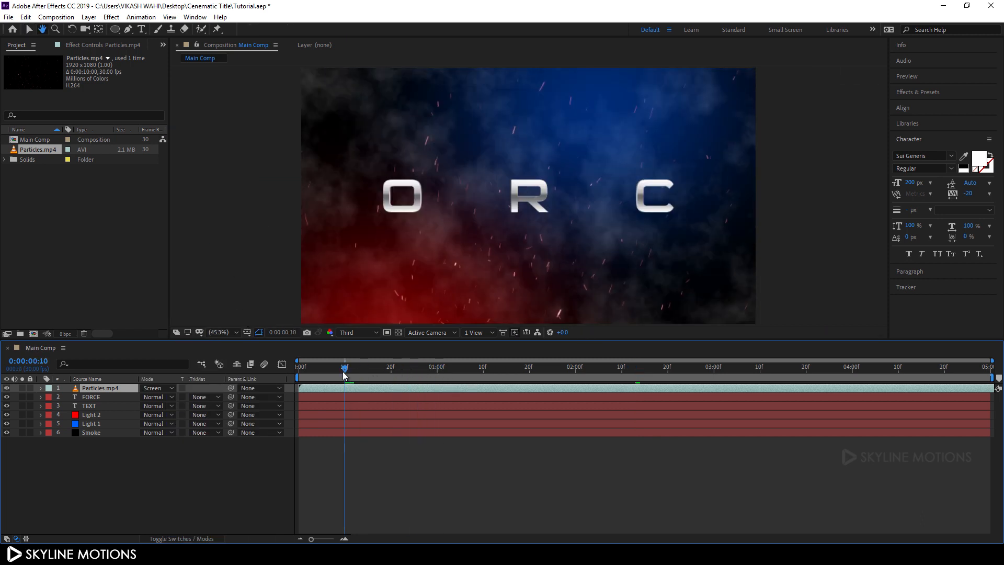
key("space")
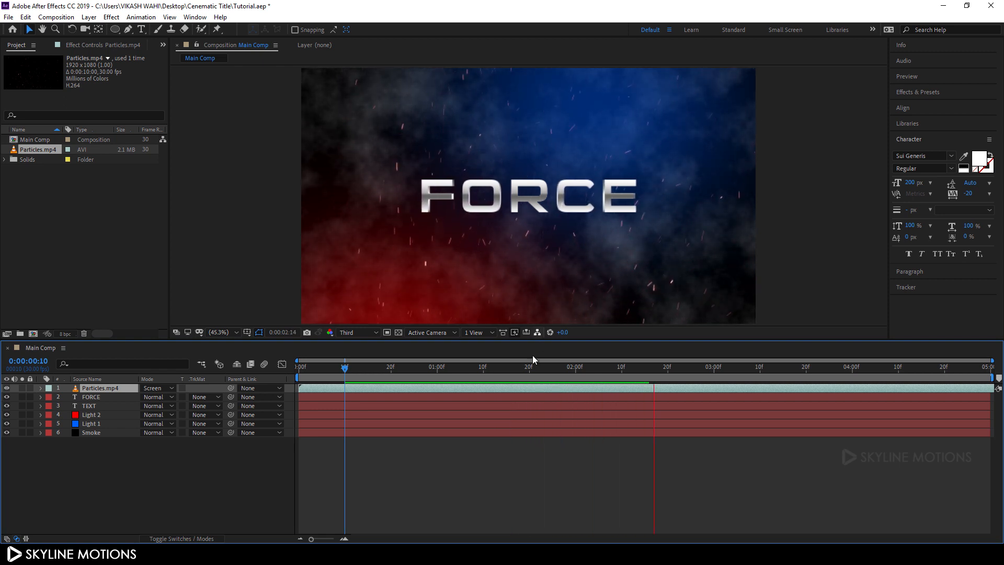
key("space")
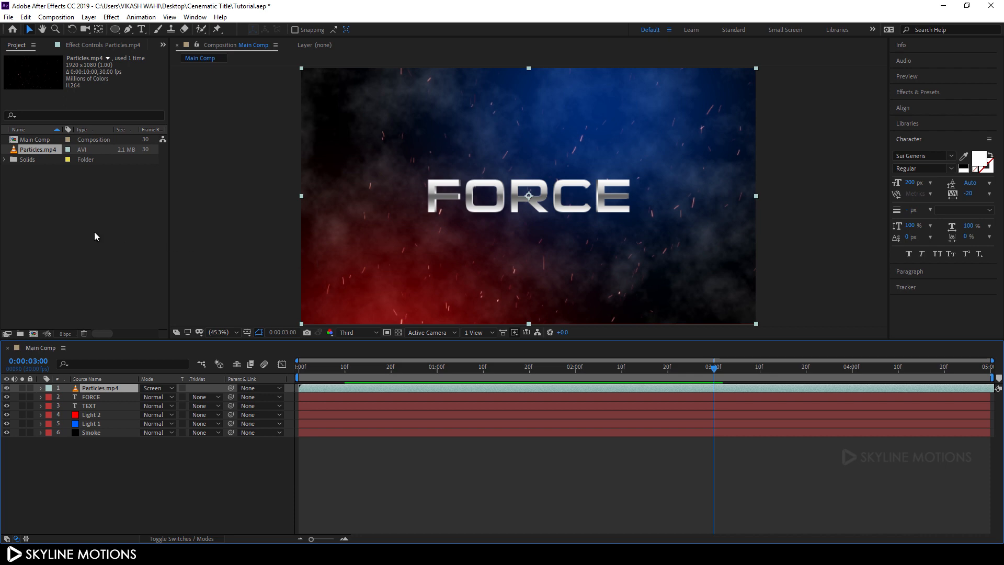
Step: Import the Flare Targa image from the Cenematic Title folder into the project as footage
right_click(62, 215)
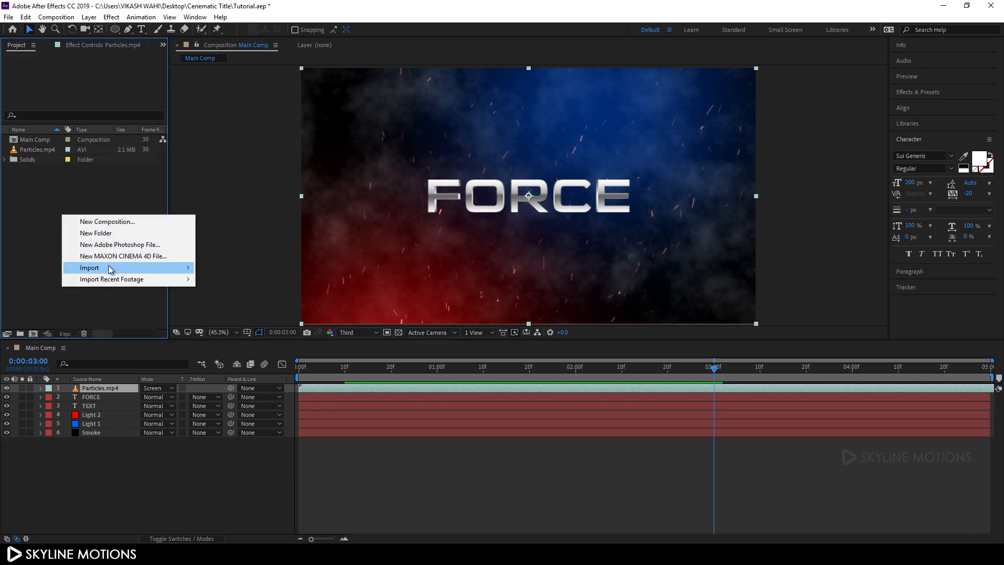
mouse_move(111, 268)
left_click(212, 267)
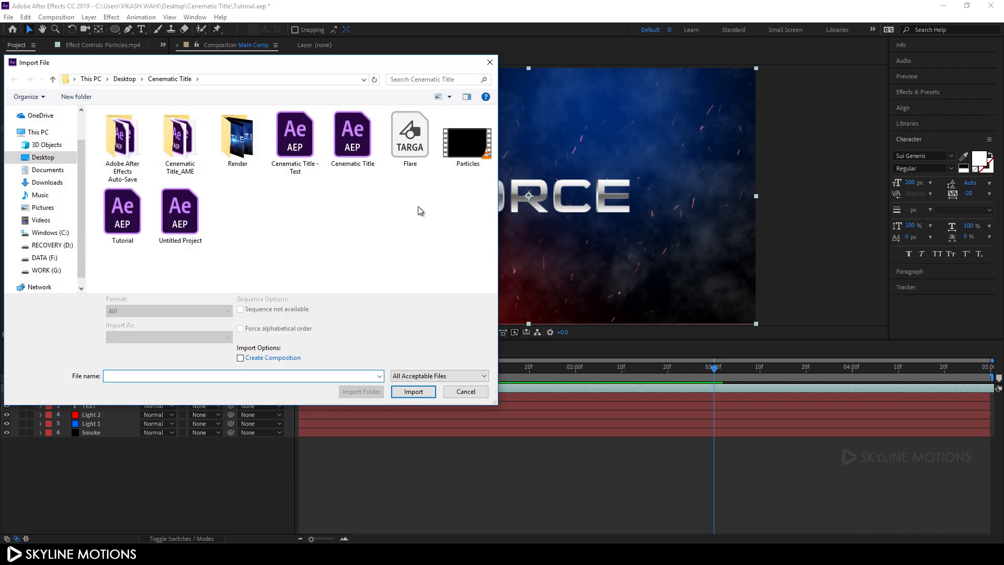
left_click(410, 165)
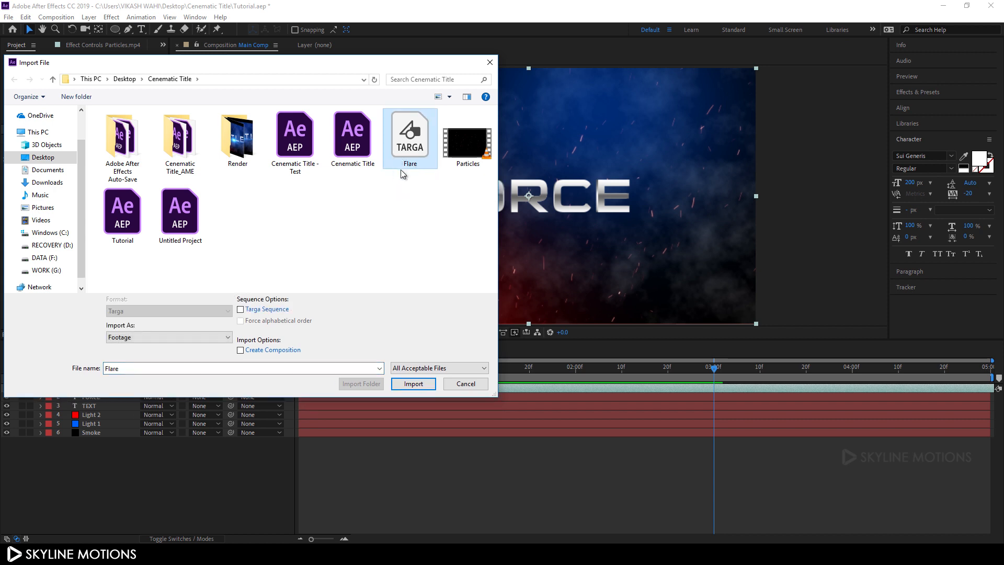
left_click(411, 384)
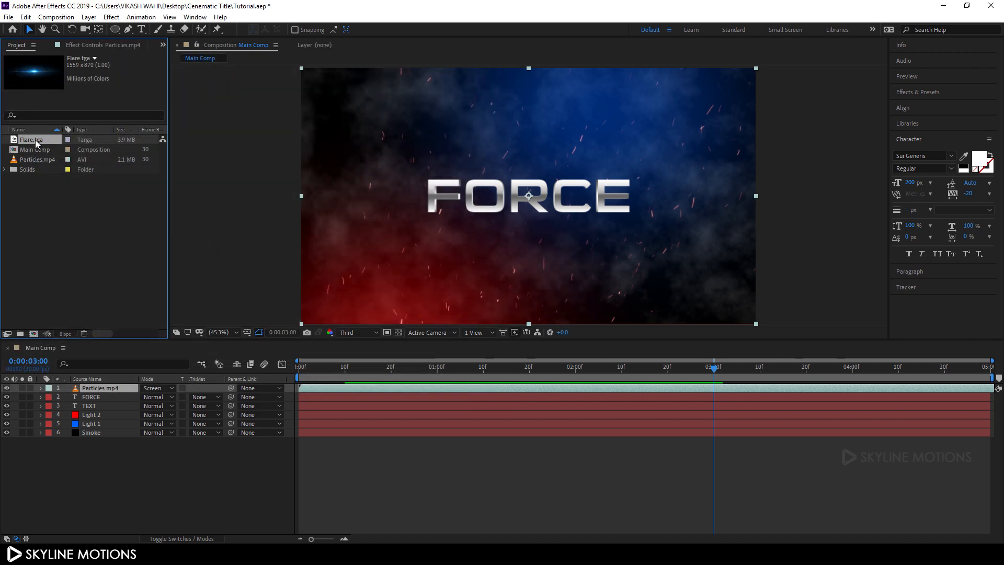
Step: Place Flare.tga above all layers in Main Comp and set its scale to 125%
left_click_drag(34, 140, 109, 388)
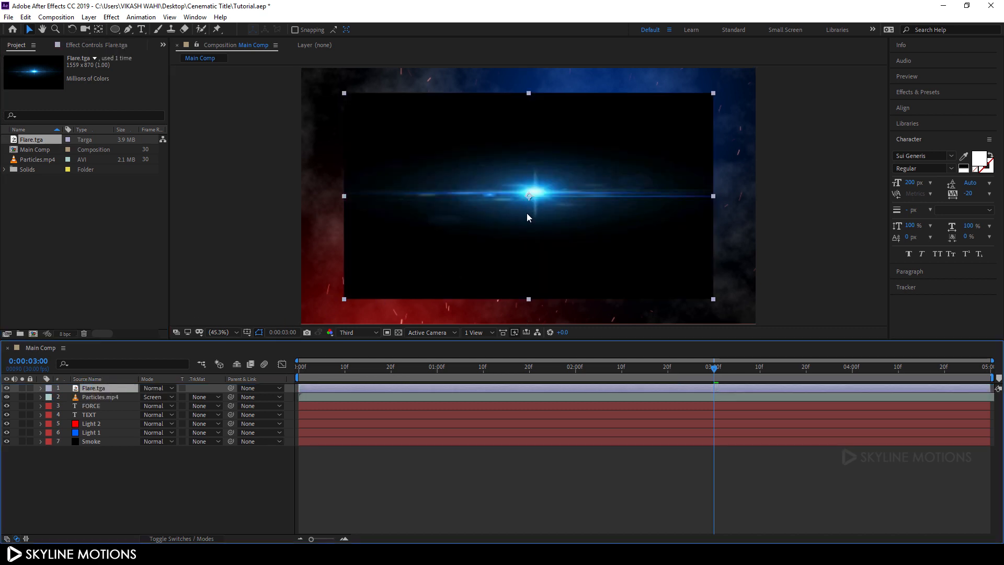
key("s")
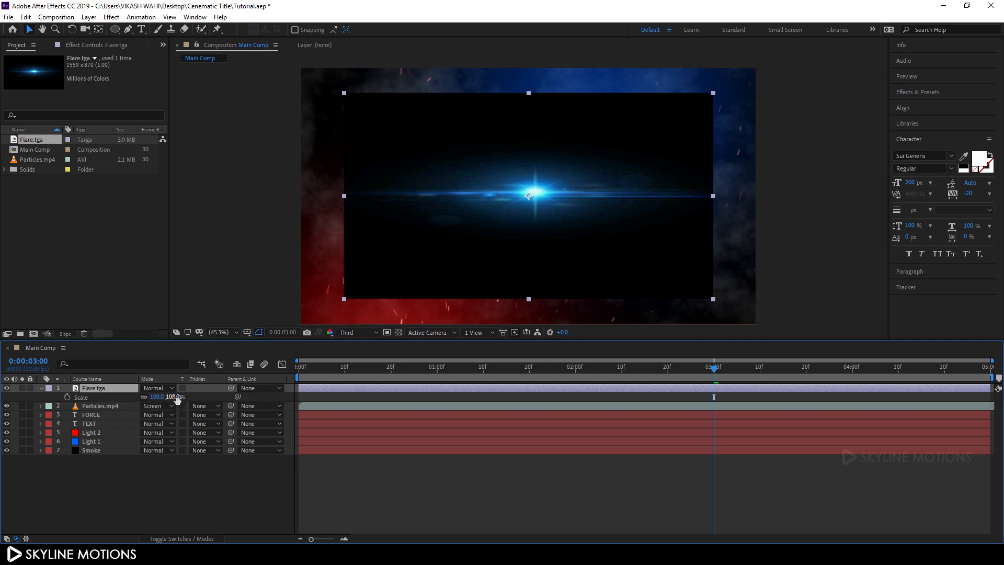
left_click_drag(176, 397, 192, 399)
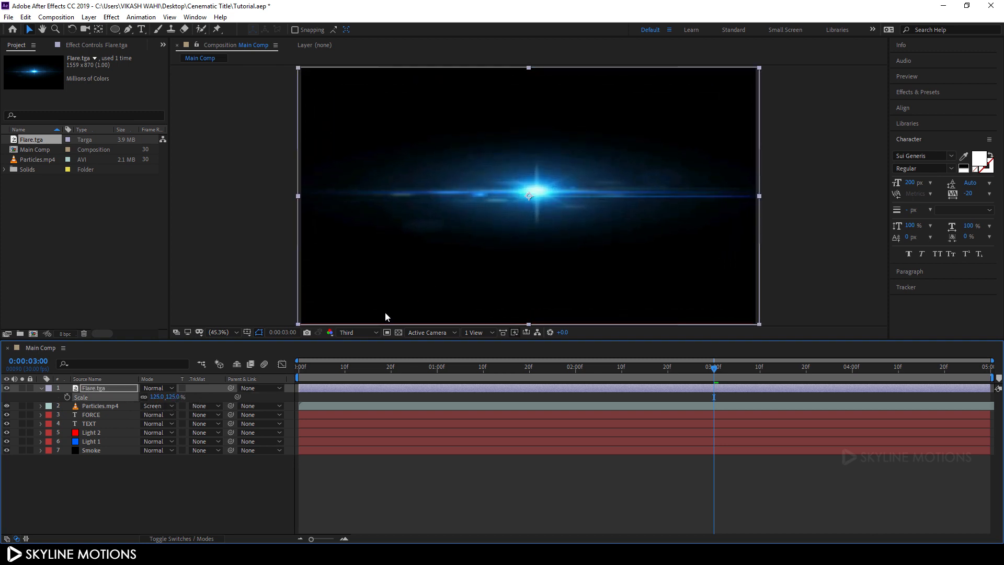
Step: Set the Flare layer's blend mode to Screen and move the flare down to the lower edge of the FORCE text
left_click(163, 390)
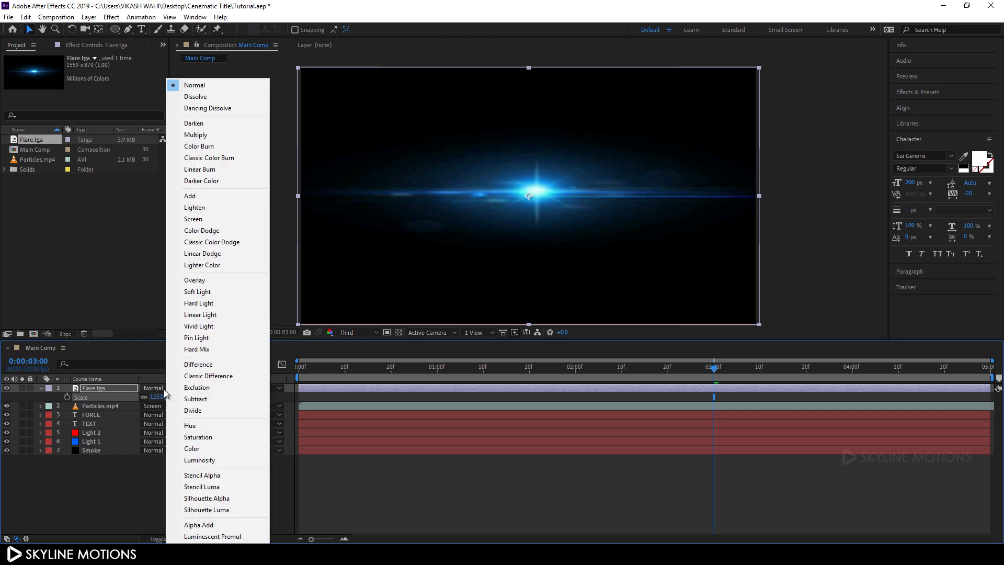
left_click(211, 221)
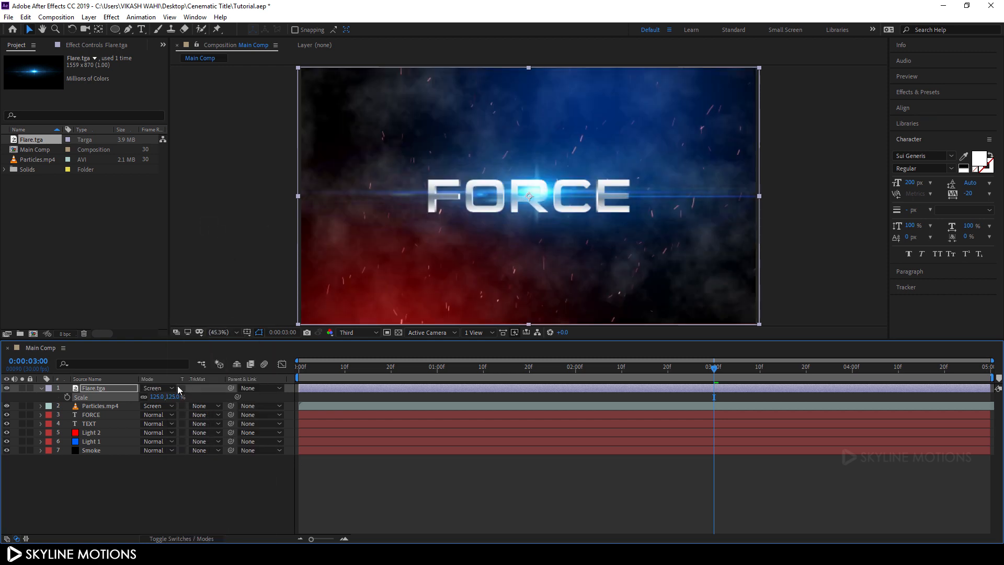
mouse_move(529, 197)
left_mouse_down()
mouse_move(523, 218)
mouse_move(530, 215)
left_mouse_up()
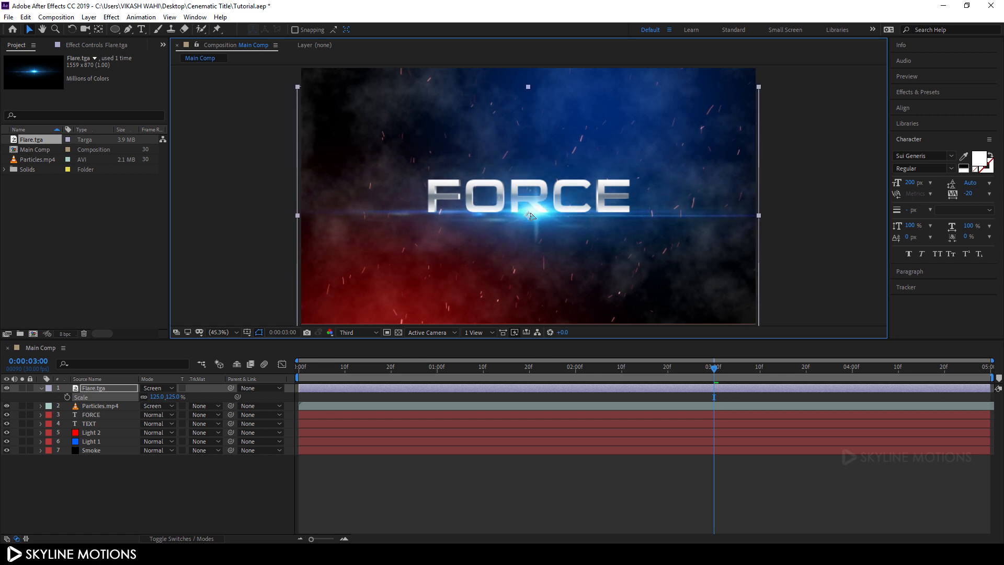
left_click(41, 389)
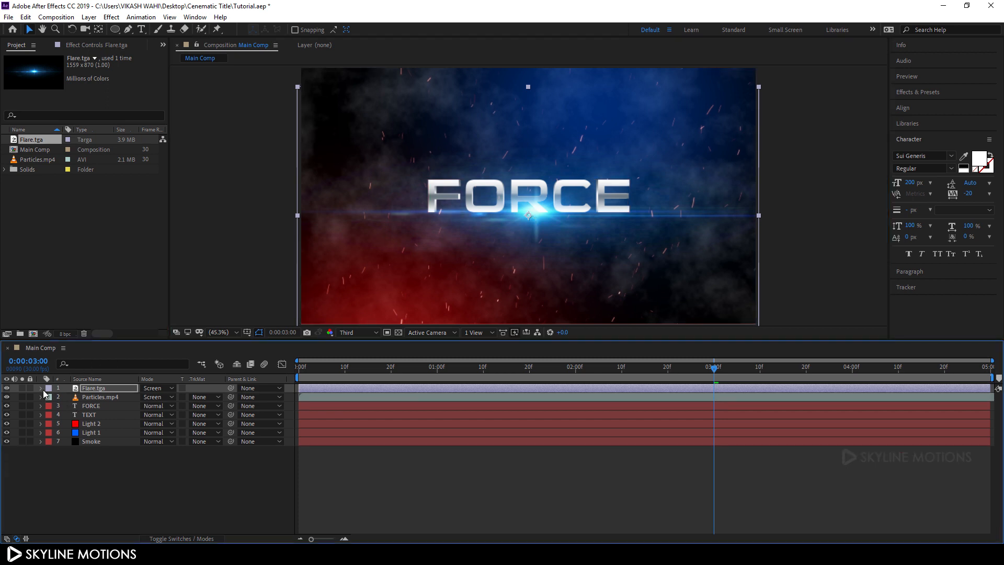
left_click(157, 504)
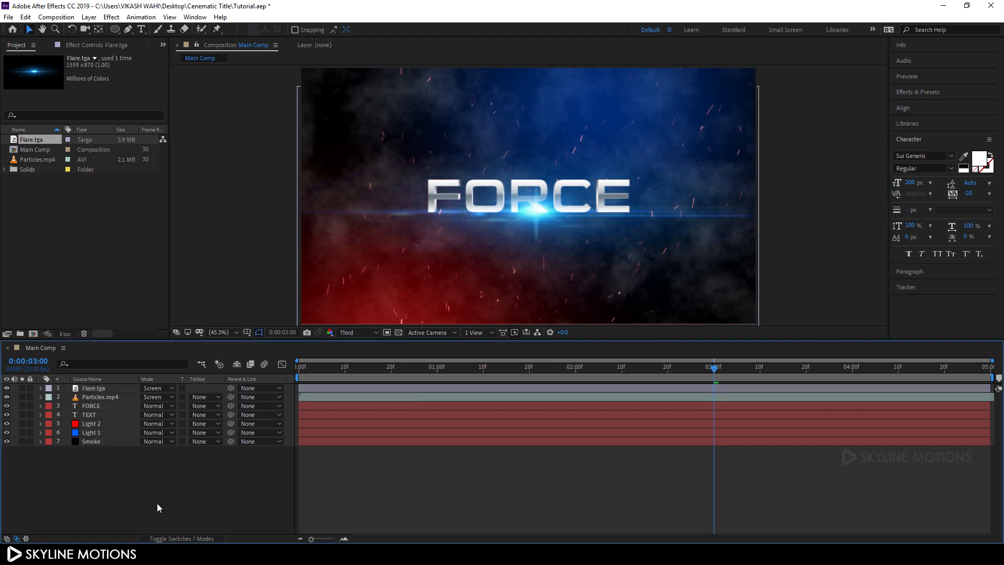
Step: Create a two-node 35mm camera layer named Cam
left_click(89, 17)
mouse_move(157, 29)
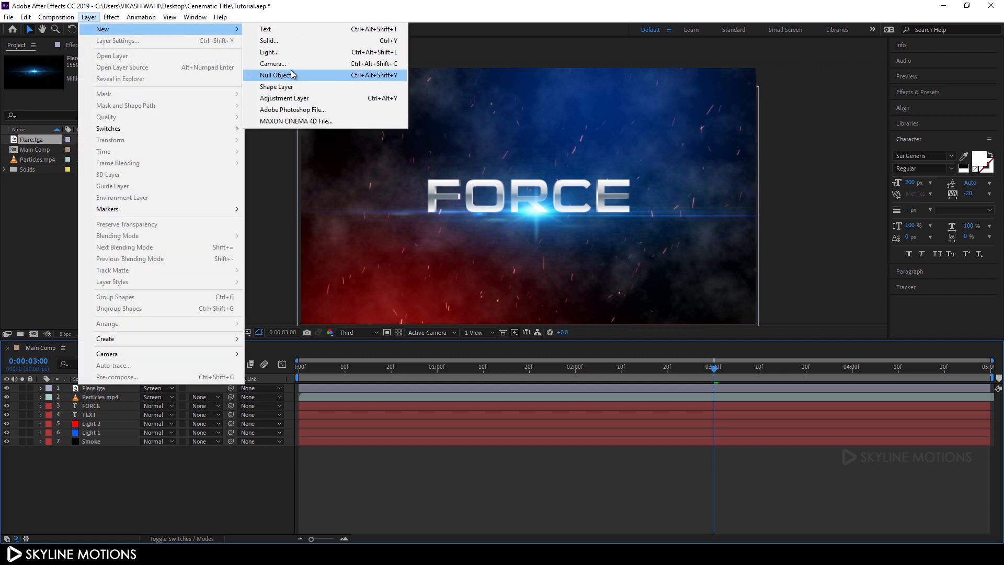
left_click(275, 64)
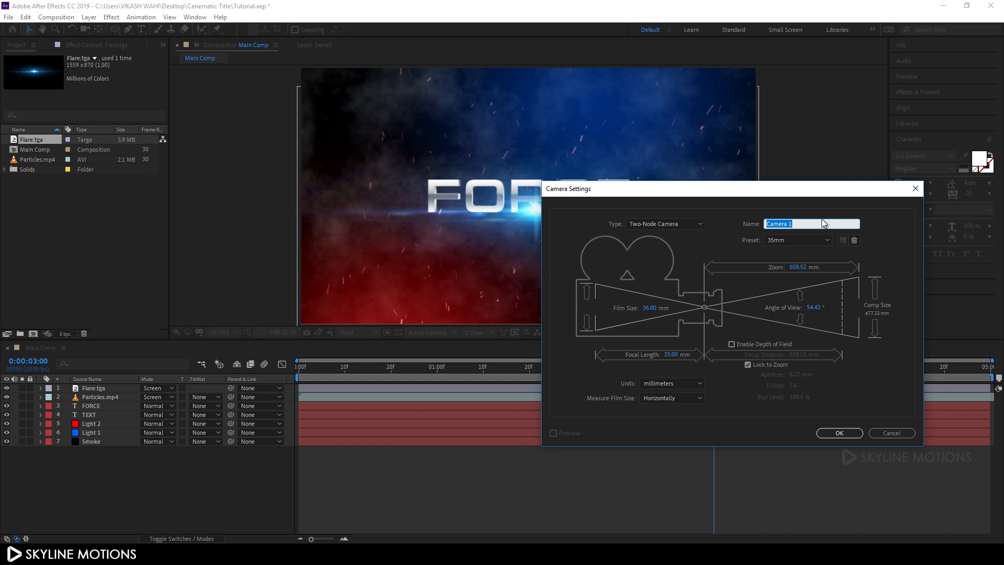
type("Cam")
left_click(828, 433)
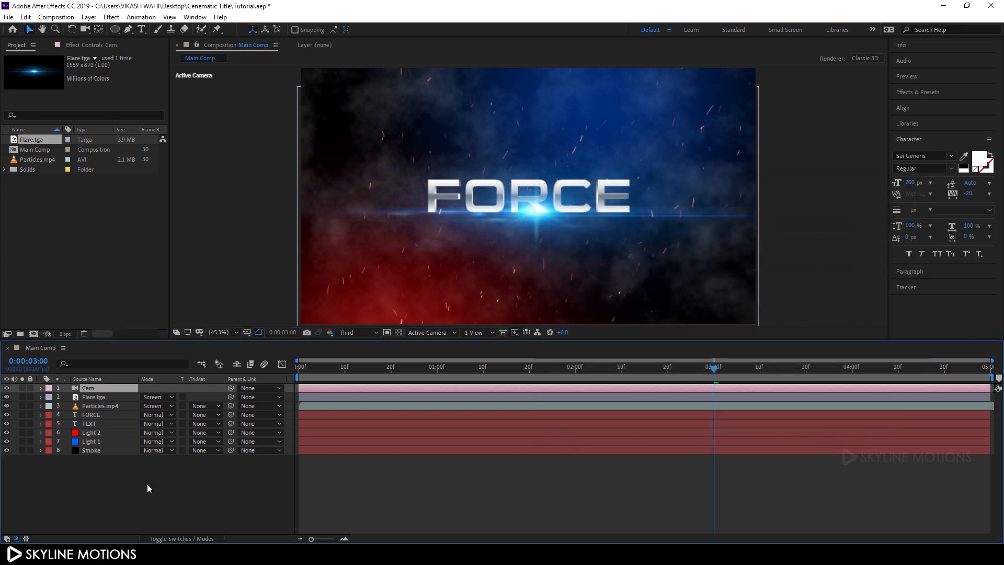
Step: Make every layer from Flare.tga down to Smoke a 3D layer, leaving out the camera
left_click_drag(150, 488, 93, 399)
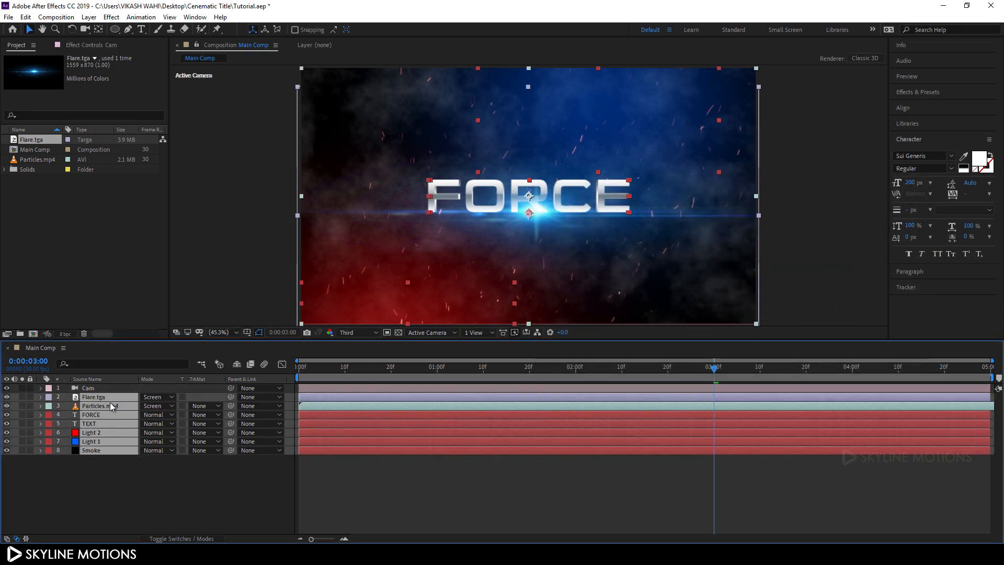
left_click(192, 538)
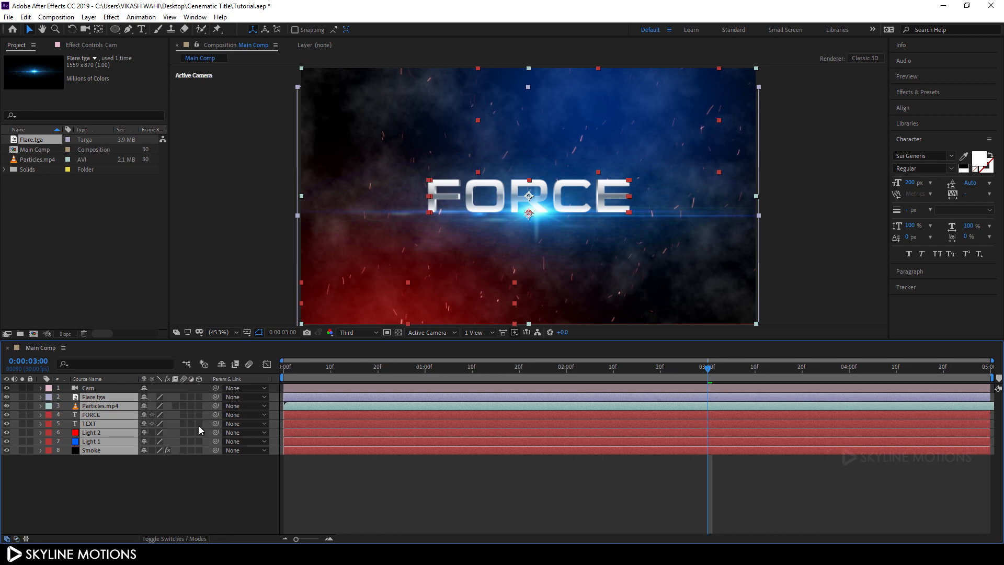
left_click(199, 406)
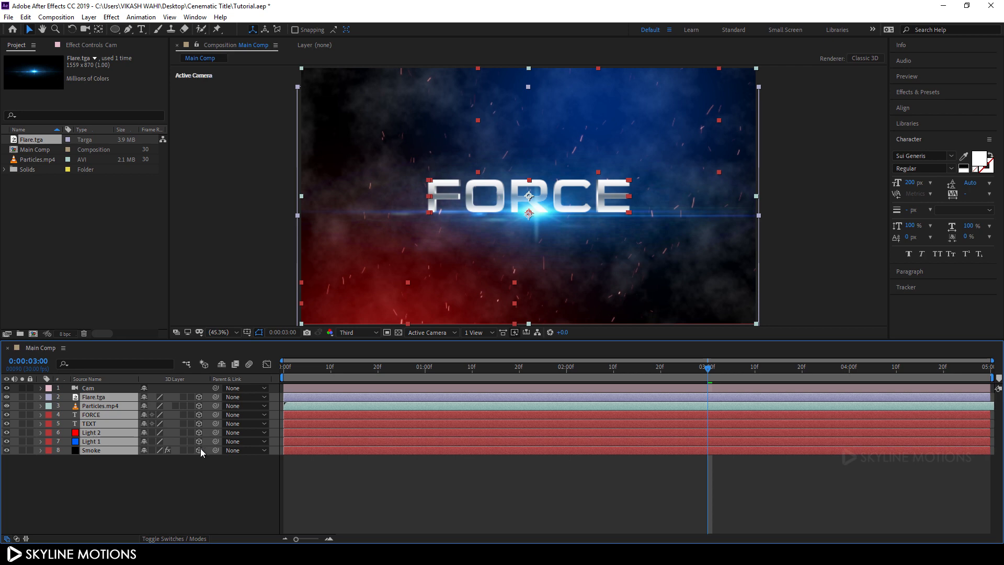
left_click(150, 493)
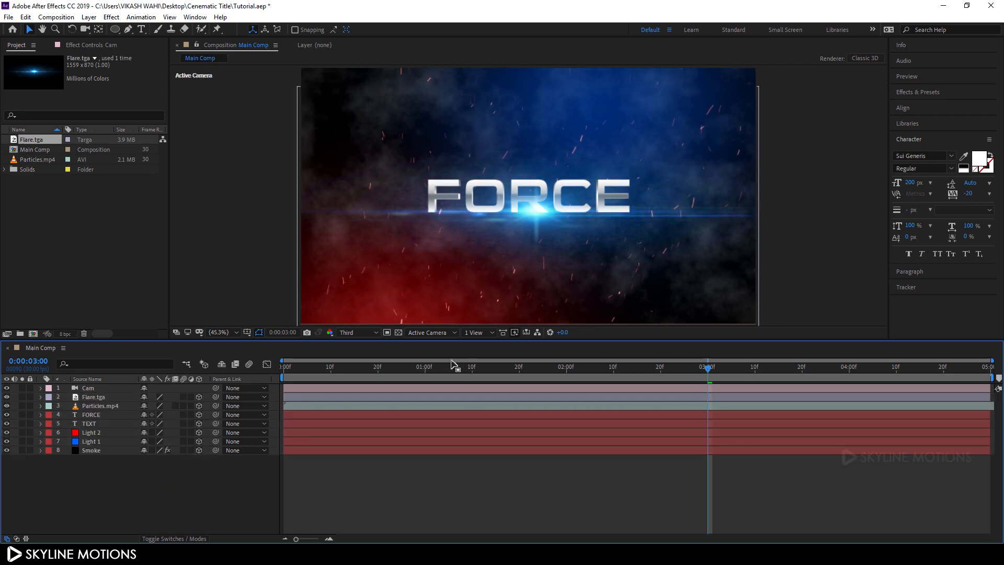
Step: Show the composition in four views and set the Smoke layer's Z position to 800
left_click(478, 332)
left_click(495, 412)
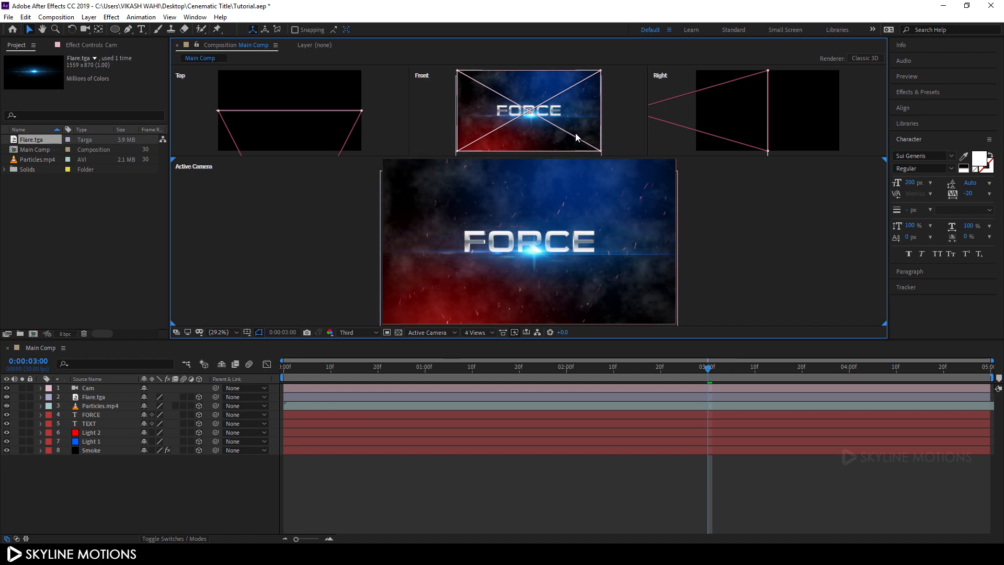
left_click(86, 451)
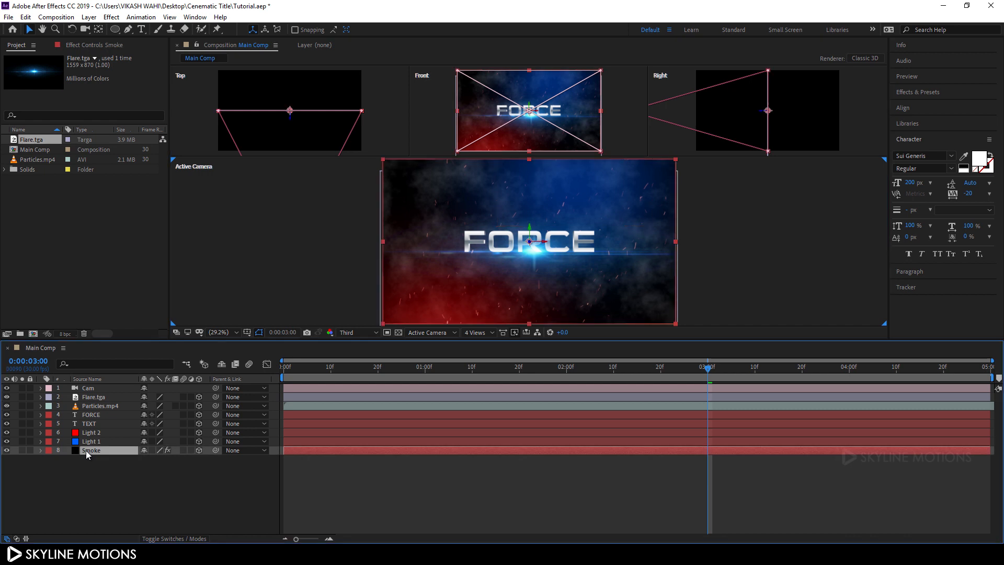
key("p")
left_click_drag(176, 463, 498, 457)
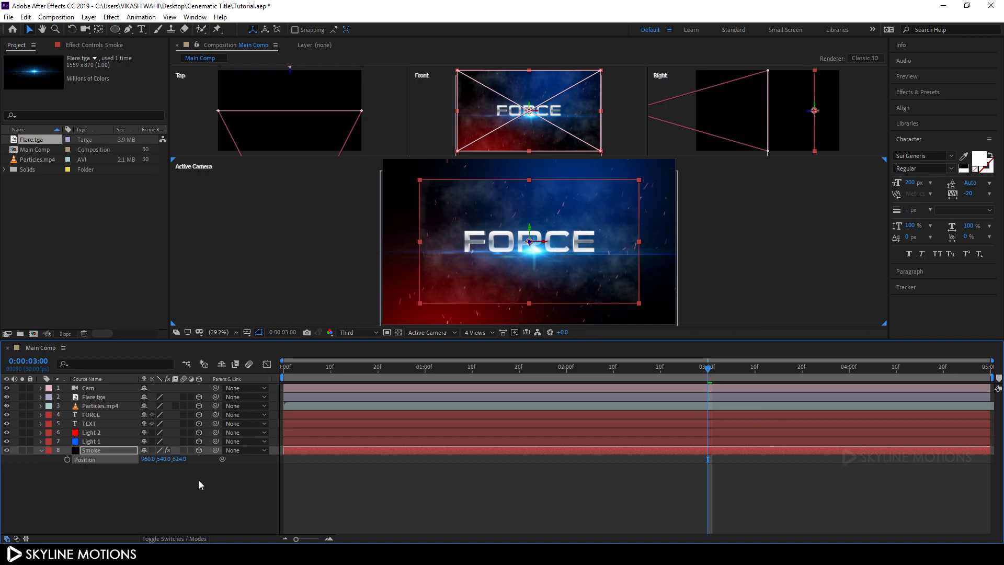
left_click(183, 461)
type("800")
key("Return")
left_click(112, 476)
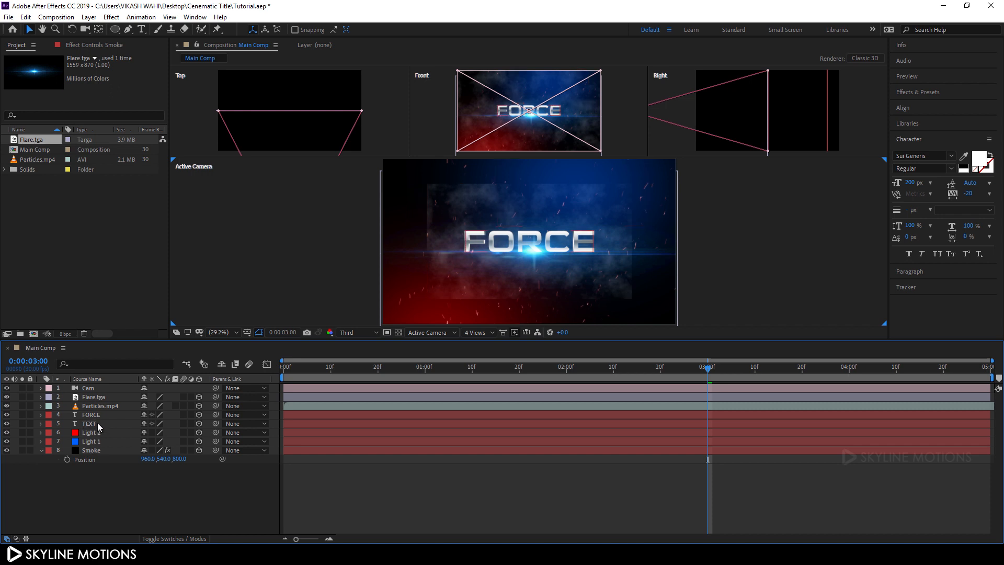
Step: Push the Particles.mp4 layer back in depth by setting its Z position to 600
left_click(95, 405)
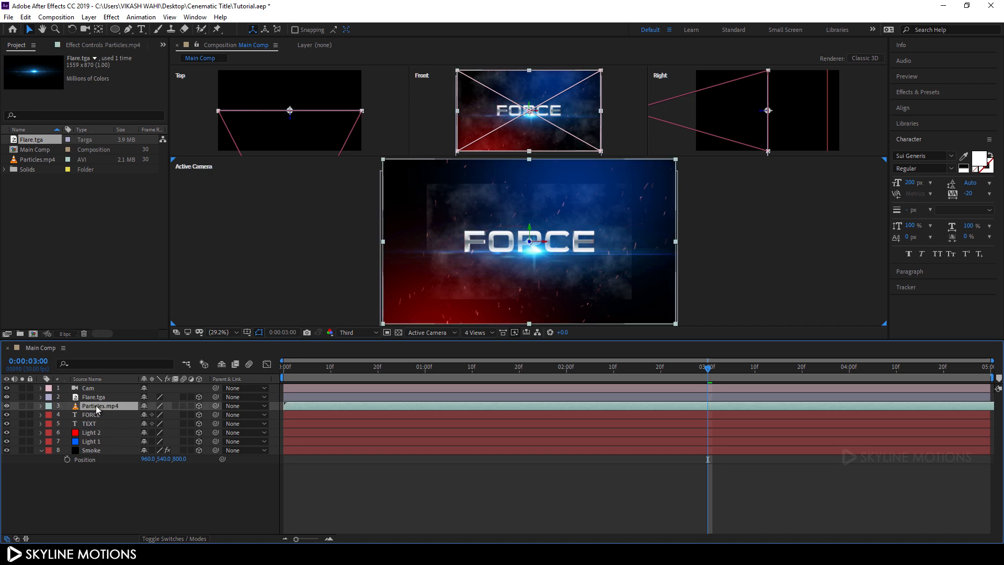
key("p")
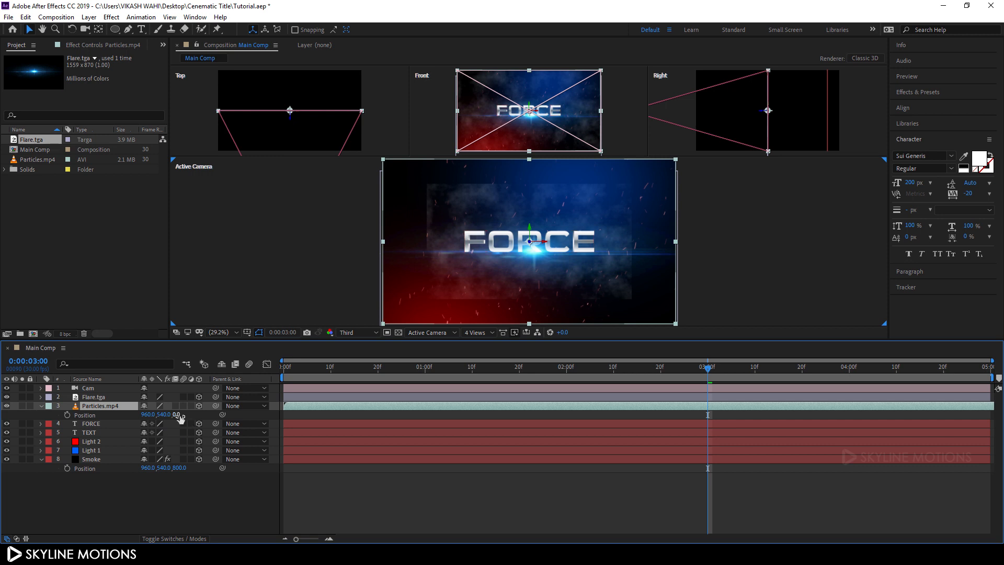
left_click_drag(179, 419, 322, 410)
left_click_drag(775, 116, 796, 118)
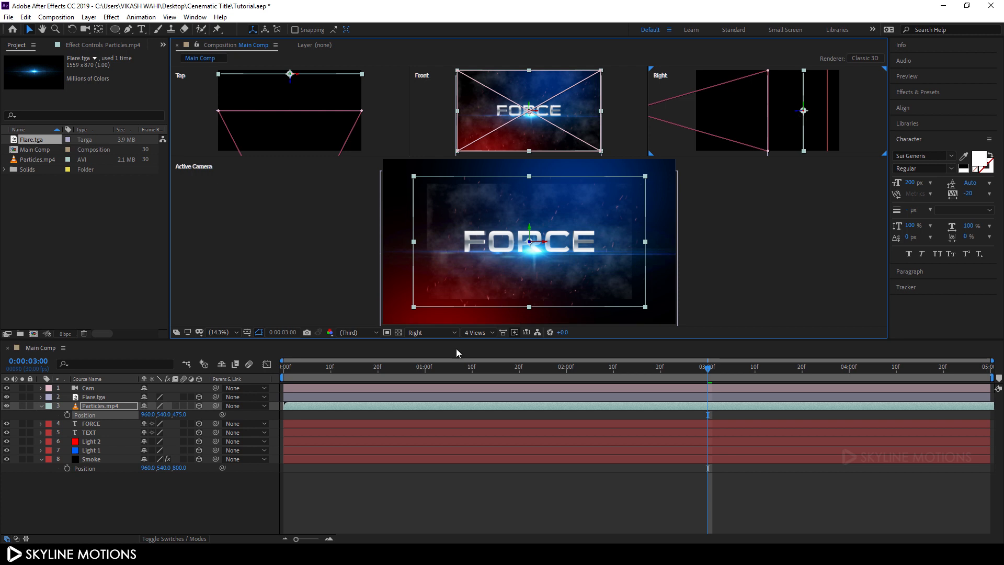
left_click(181, 415)
type("60")
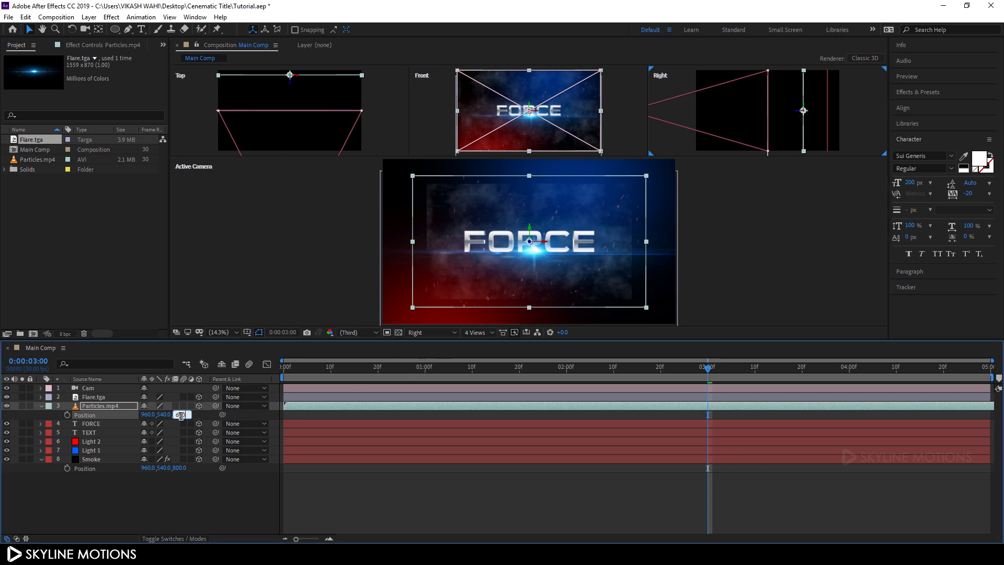
type("0")
key("Return")
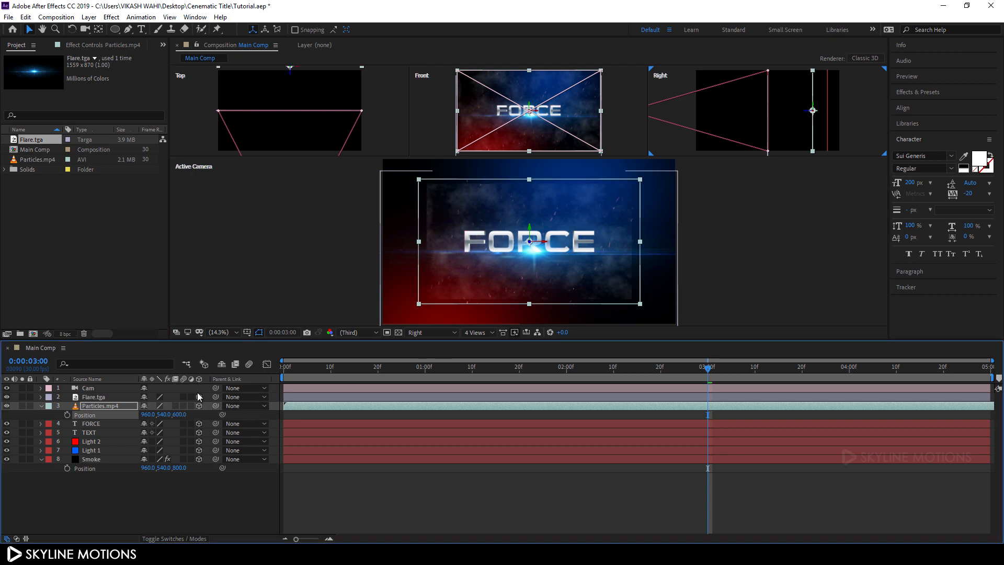
Step: Set the Flare layer's Z position to 400 and enlarge its scale to 153% to fill the camera frame
left_click(104, 398)
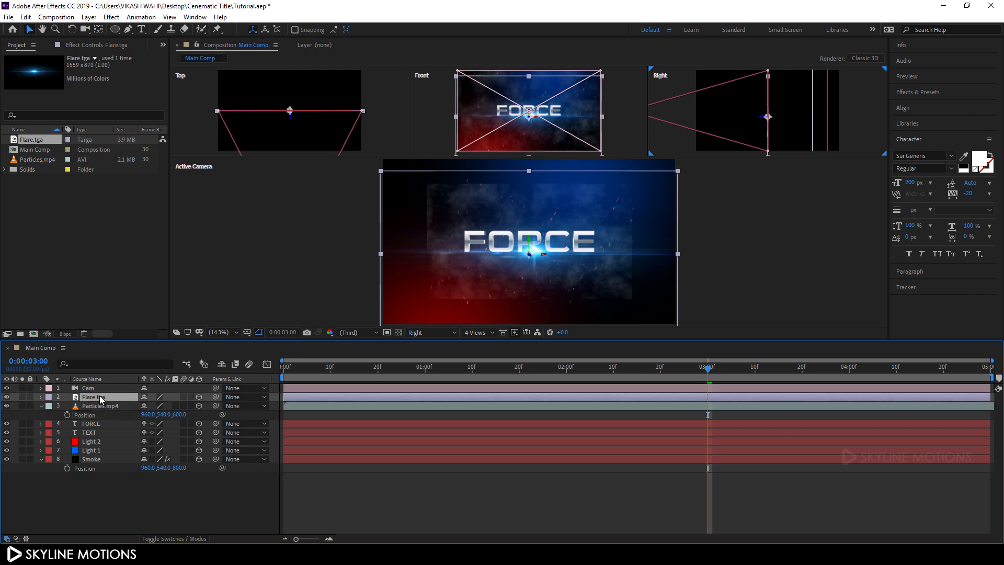
key("p")
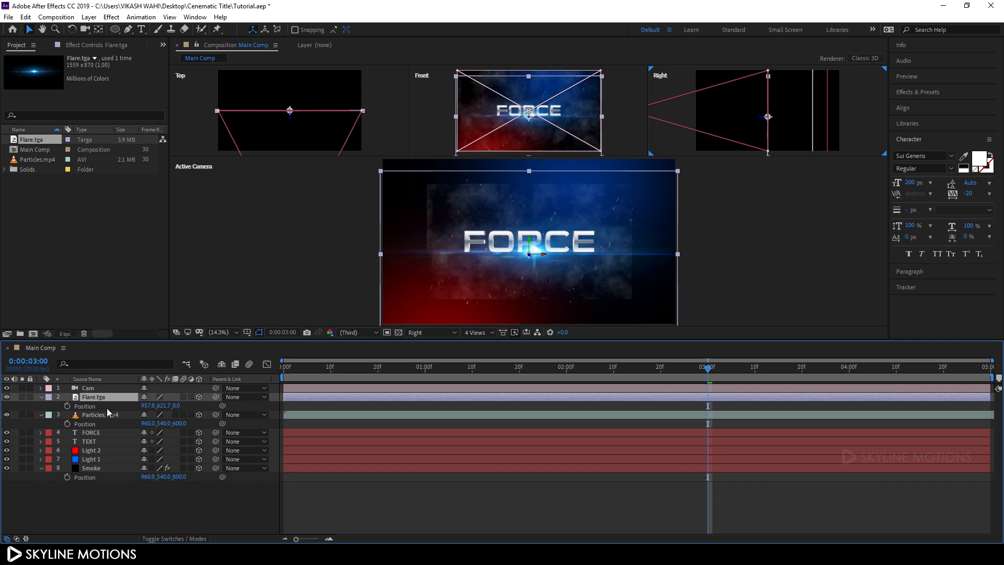
left_click_drag(176, 406, 309, 410)
left_click(180, 406)
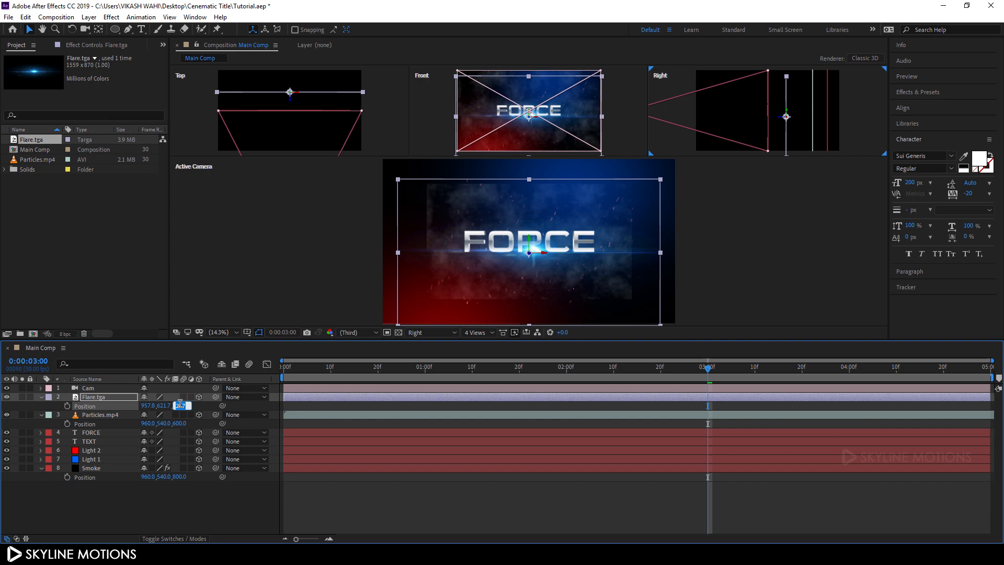
key("Return")
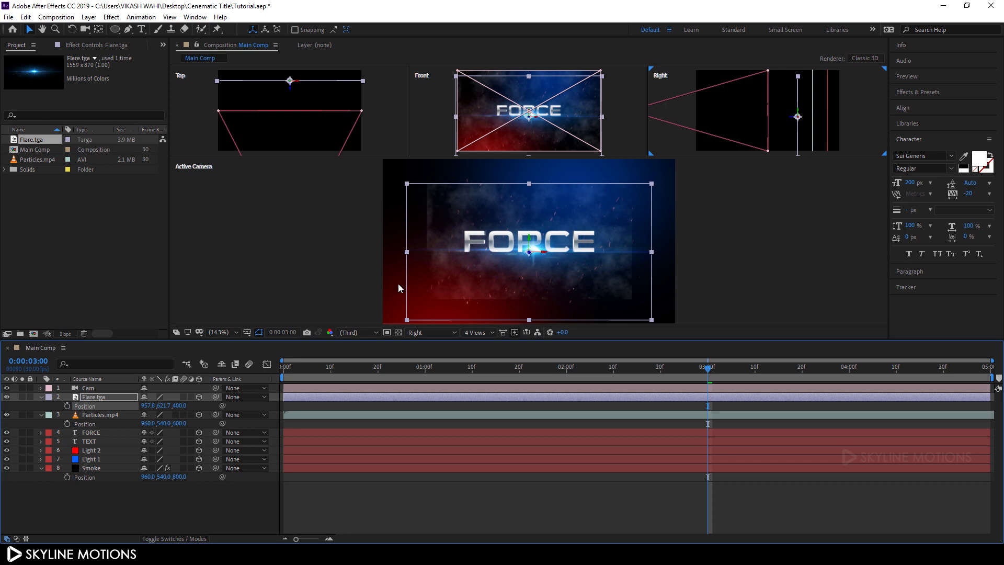
key("s")
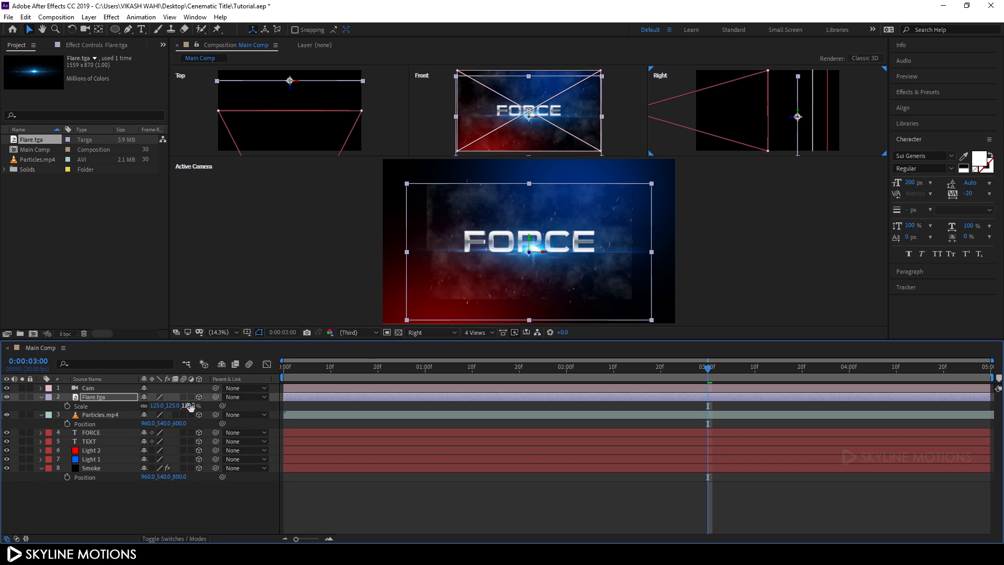
left_click_drag(188, 406, 207, 406)
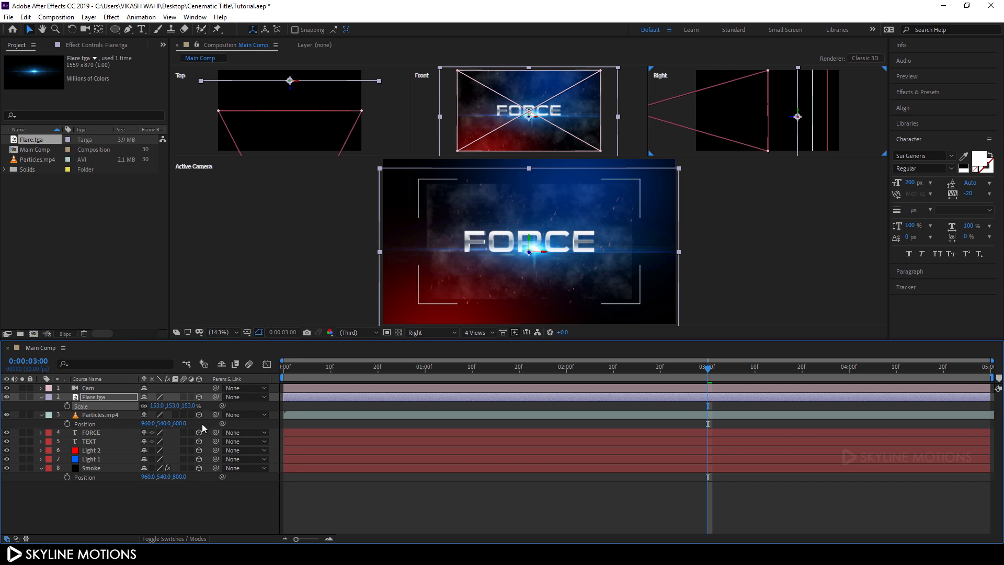
Step: Enlarge the Particles.mp4 layer's scale to 135% to cover the camera frame
left_click(101, 414)
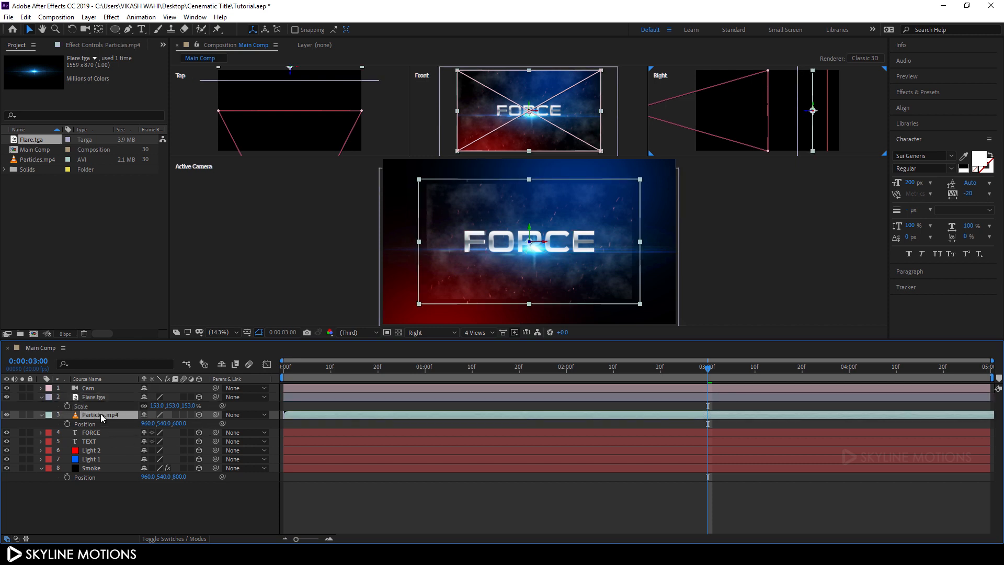
key("s")
mouse_move(187, 426)
left_mouse_down()
mouse_move(205, 423)
mouse_move(185, 421)
left_mouse_up()
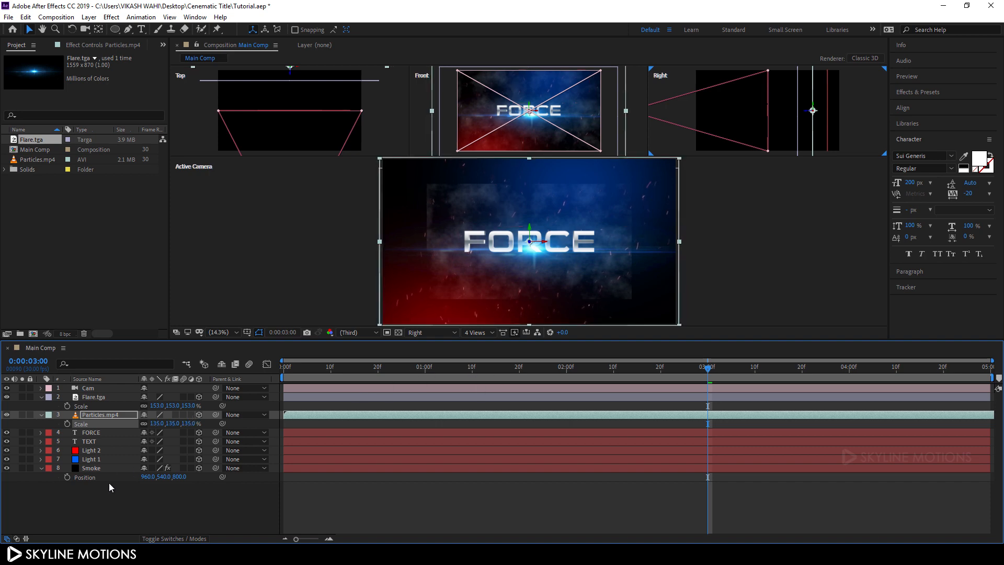
Step: Enlarge the Smoke layer's scale to 145% to cover the camera frame, and collapse its properties
left_click(93, 469)
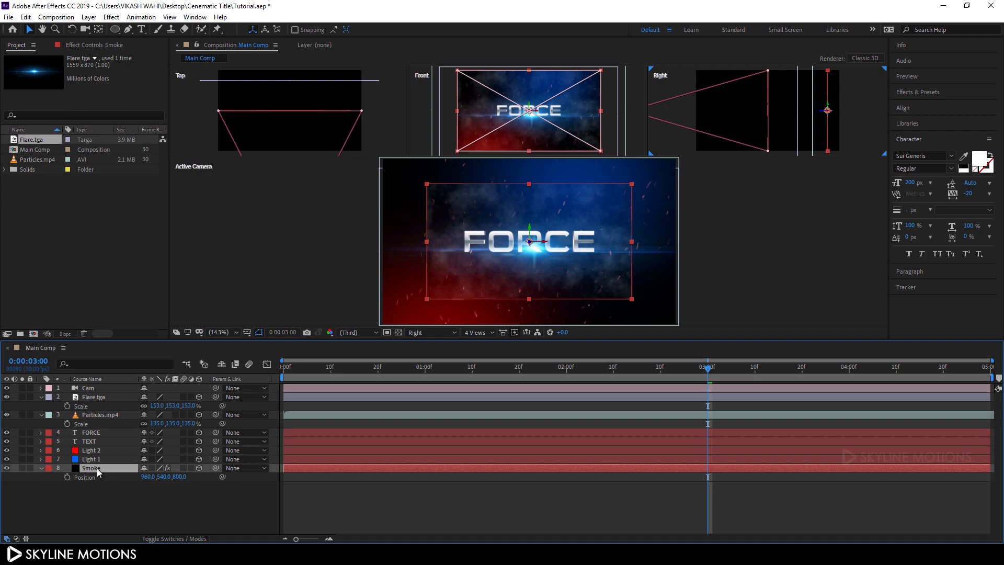
key("s")
left_click_drag(157, 477, 218, 481)
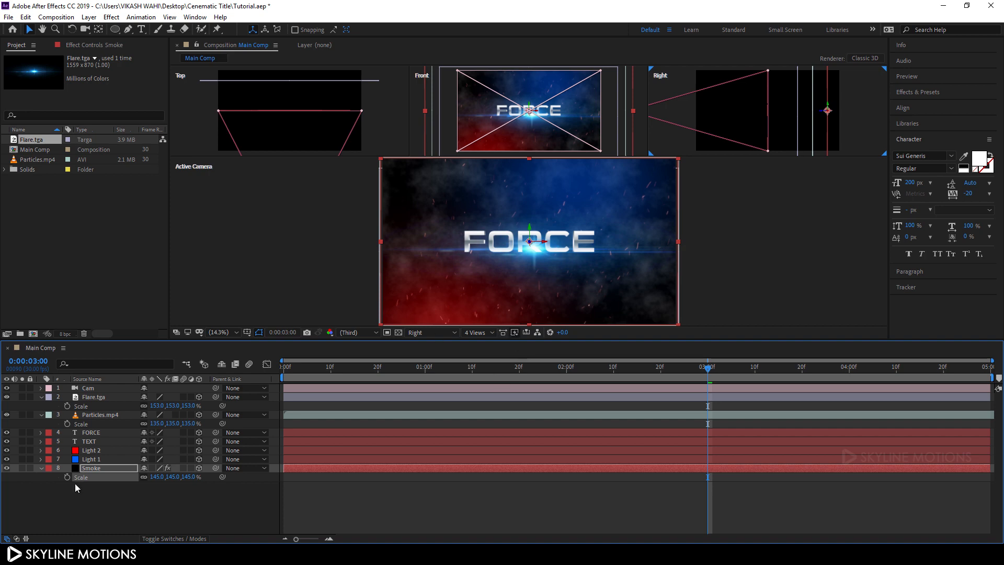
left_click(41, 468)
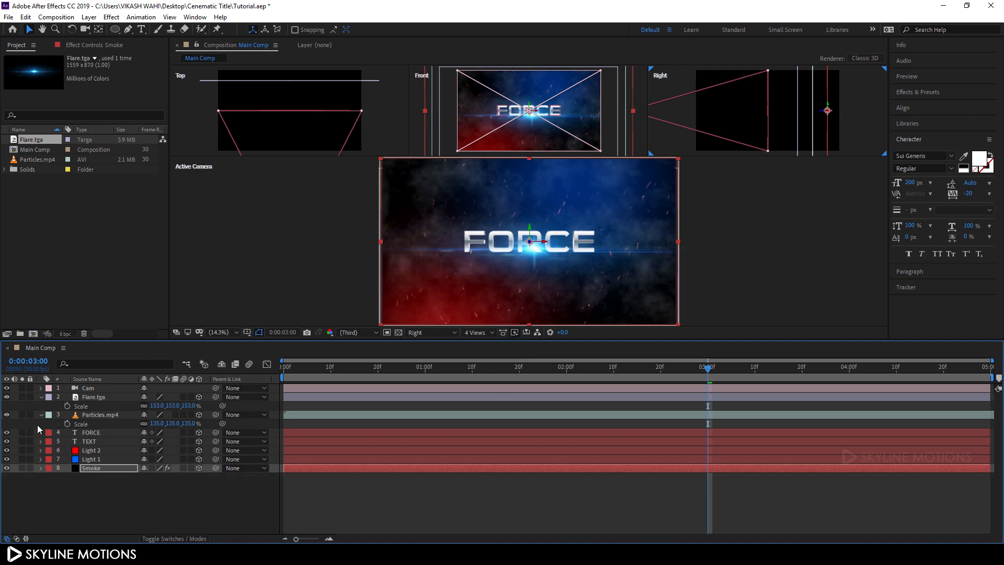
Step: Collapse the Particles.mp4 and Flare.tga layer properties and switch the composition display to 1 View
left_click(40, 415)
left_click(41, 397)
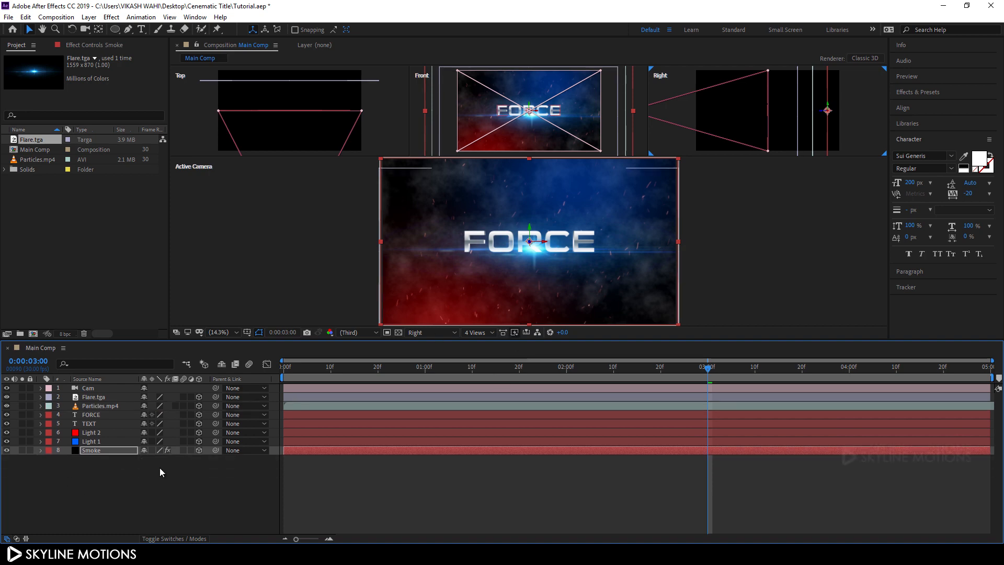
left_click(183, 494)
left_click(473, 333)
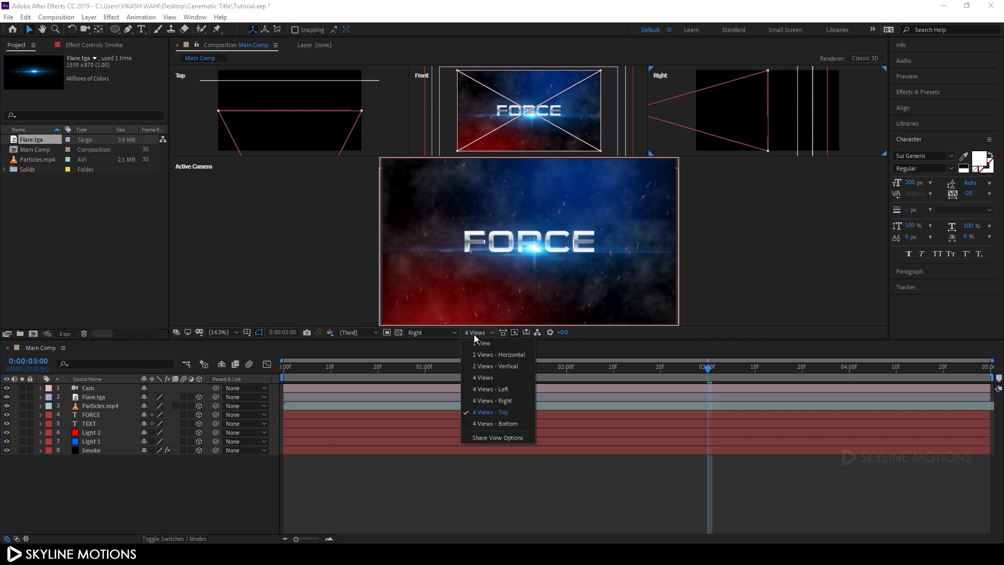
left_click(500, 343)
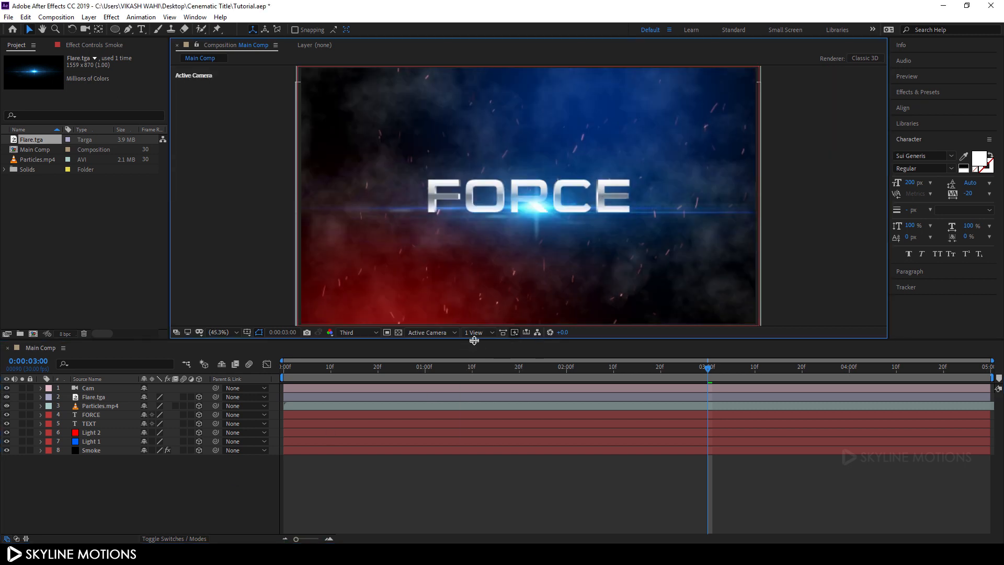
Step: Start keyframing the Cam layer's Z Rotation and Position at the composition's last frame, 0:00:04:29
left_click(103, 389)
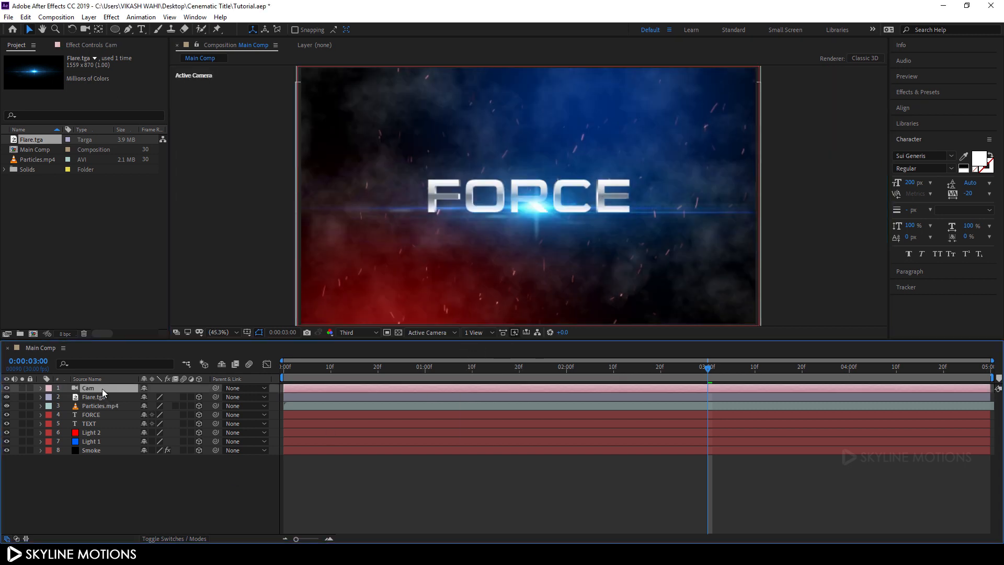
left_click(40, 388)
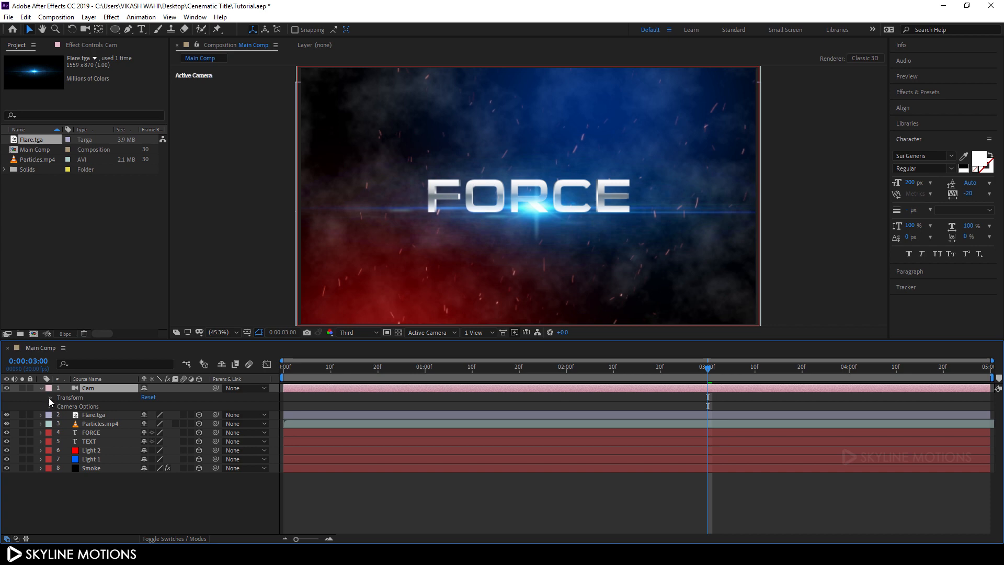
left_click(49, 397)
left_click(770, 368)
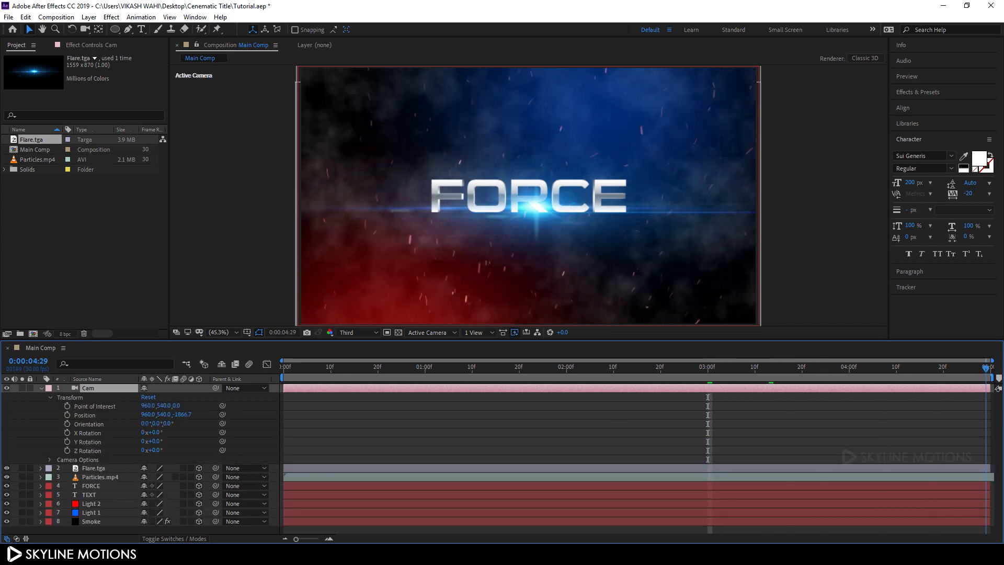
key("End")
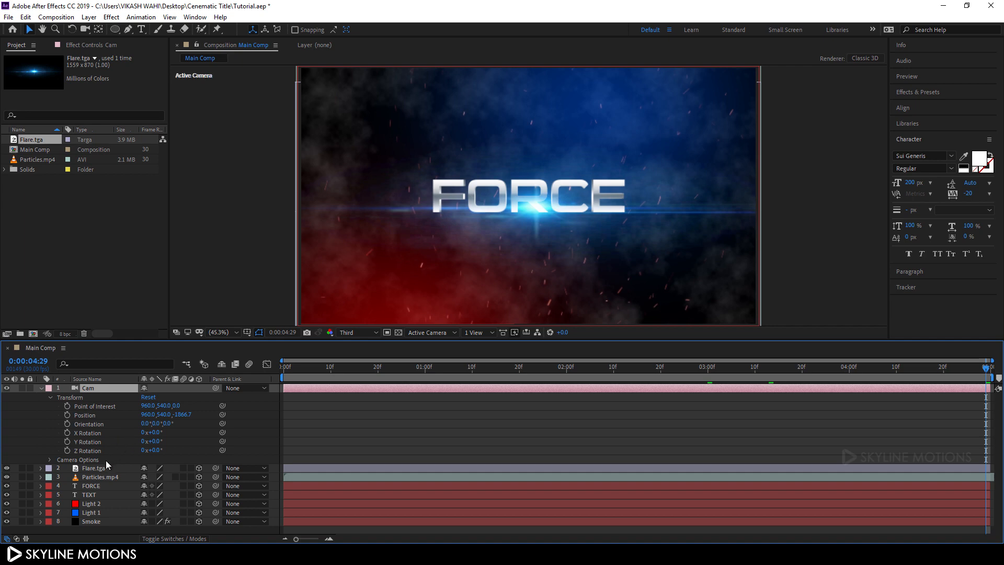
left_click(67, 451)
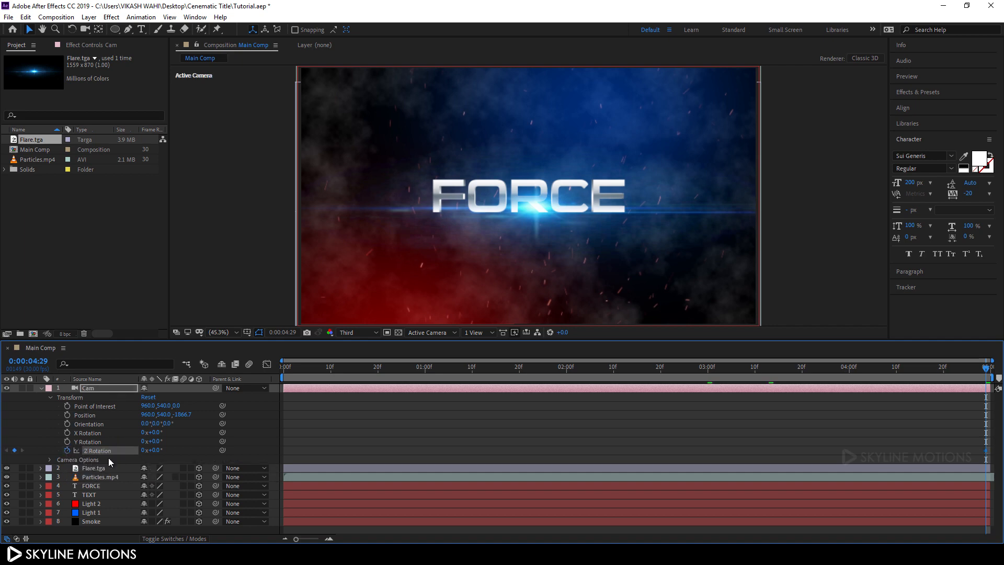
left_click(68, 415)
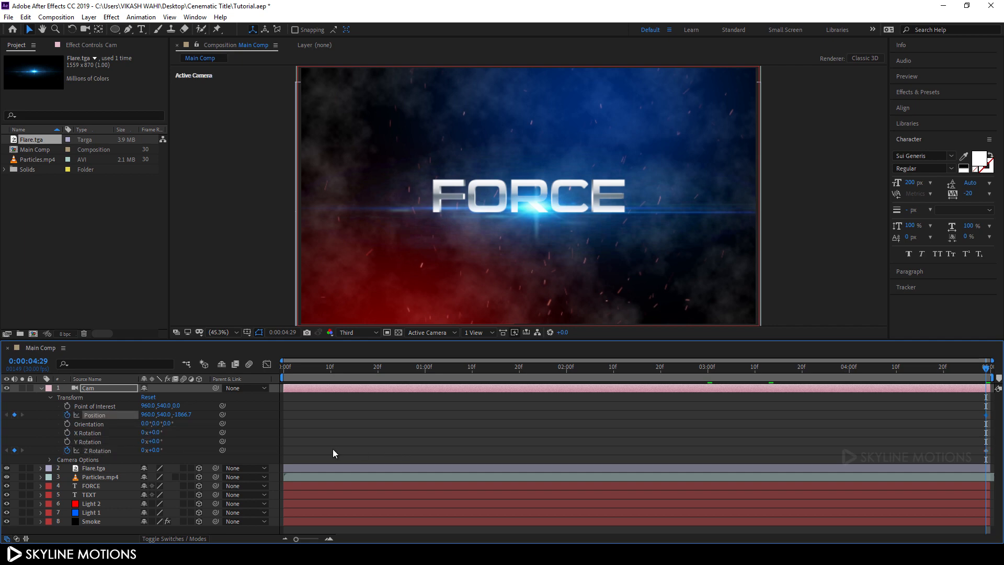
Step: Keyframe the Cam layer's Z Rotation to 30° at the composition's first frame
left_click_drag(469, 378, 260, 370)
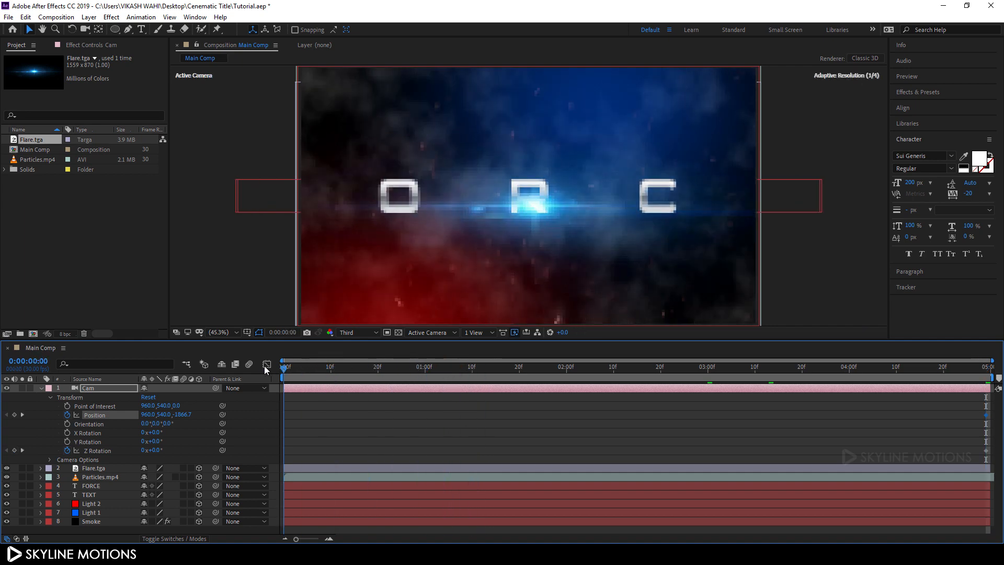
left_click(157, 450)
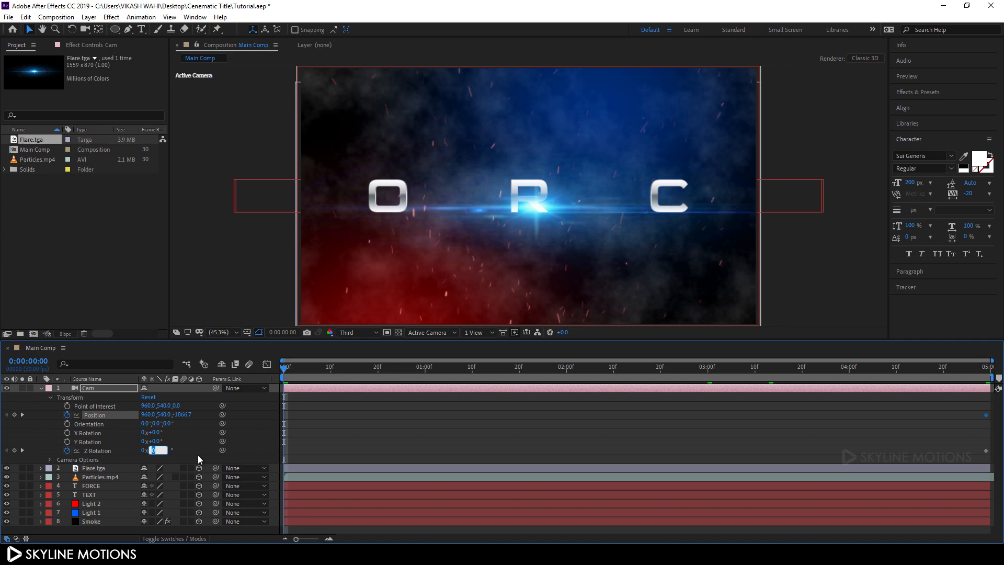
type("30")
key("Return")
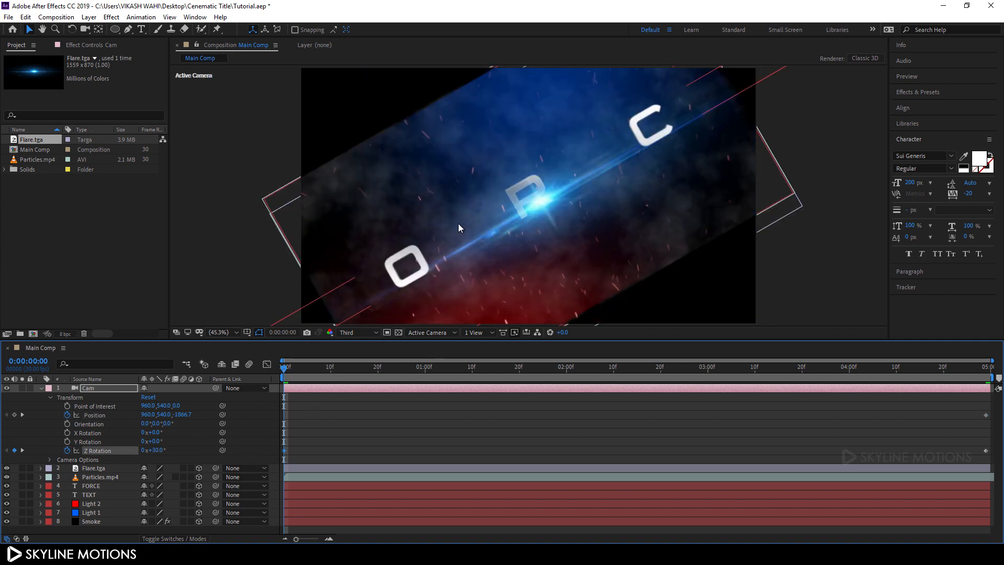
Step: Push the camera in with the Track Z Camera Tool to a Z position of about -0.3 at the first frame, and preview the move
left_click(85, 30)
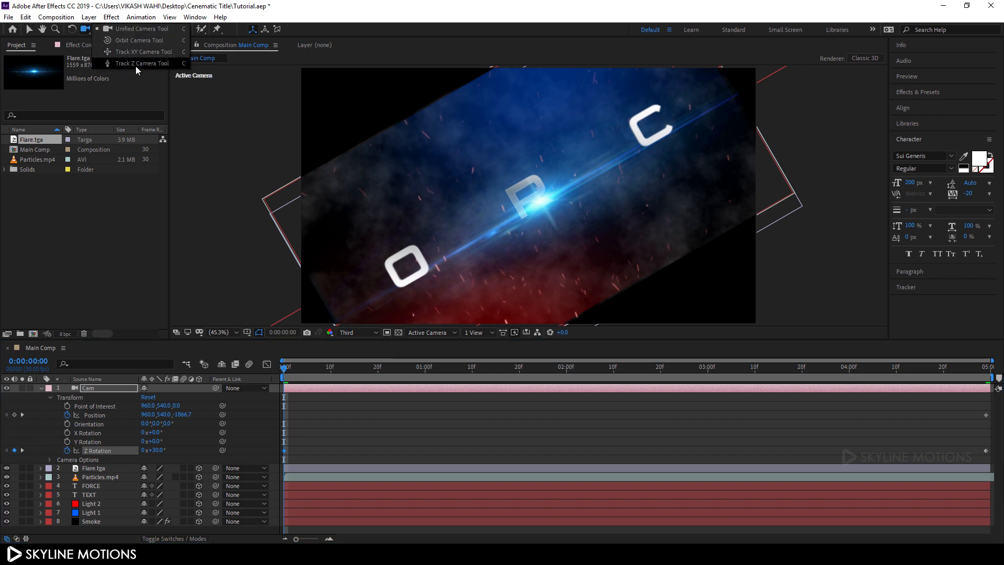
left_click(136, 66)
left_click_drag(531, 210, 539, 242)
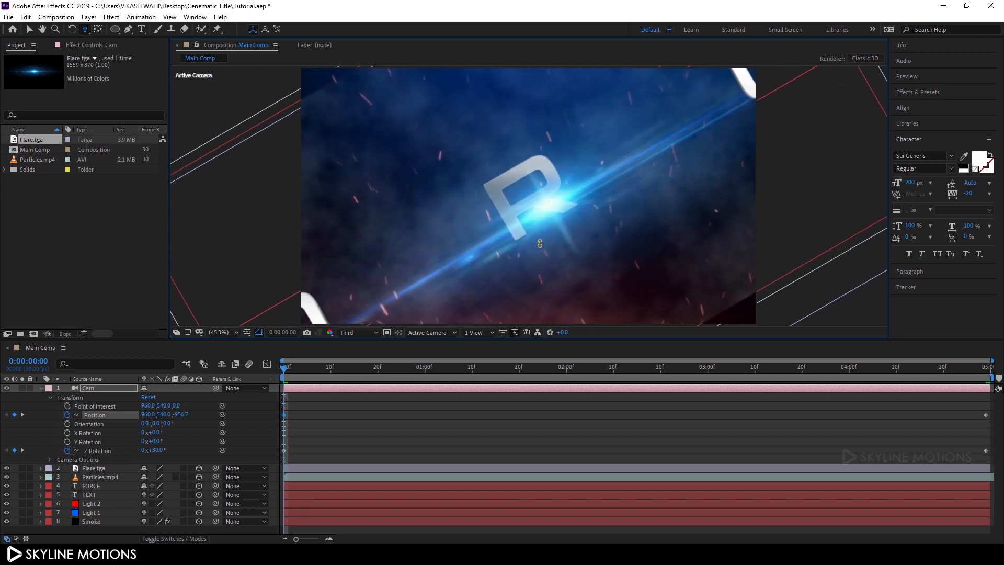
left_click_drag(541, 194, 554, 239)
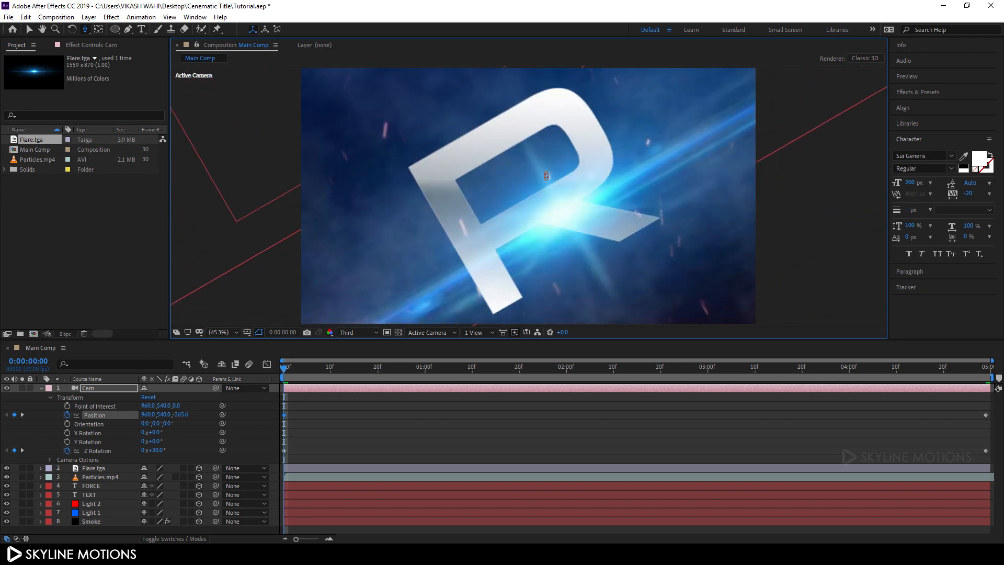
left_click_drag(546, 176, 587, 268)
left_click_drag(579, 212, 542, 101)
left_click_drag(599, 251, 580, 27)
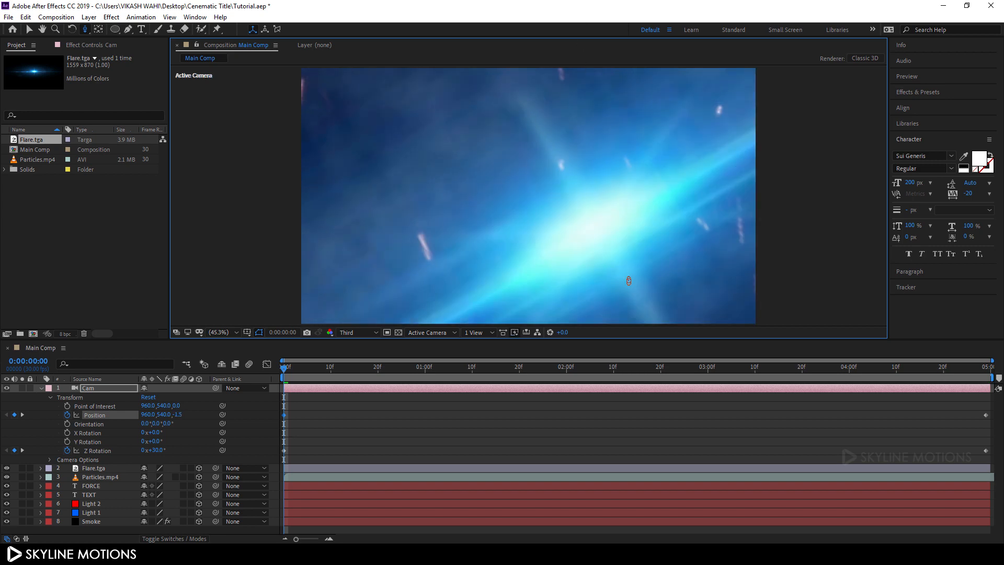
left_click_drag(629, 281, 612, 193)
key("space")
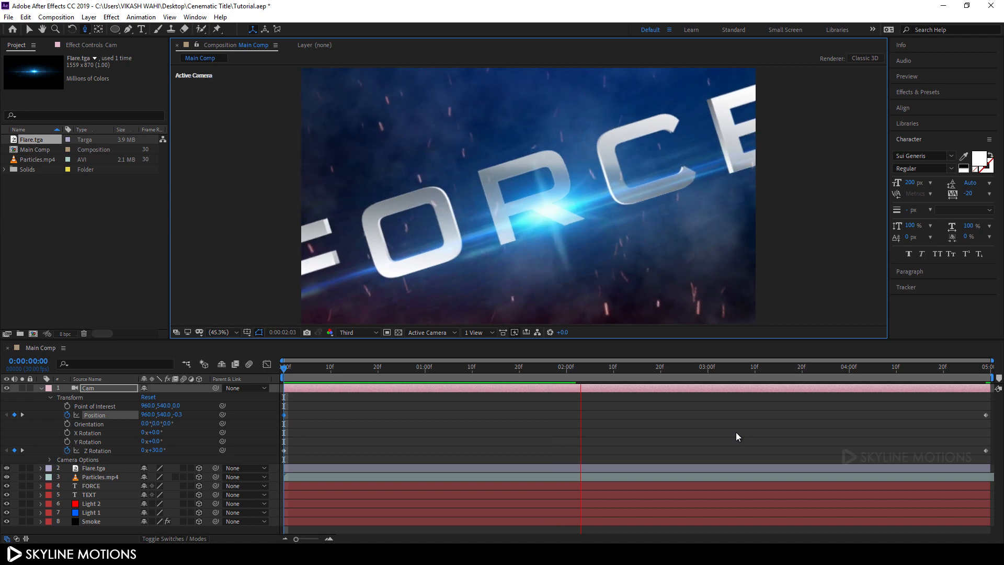
key("space")
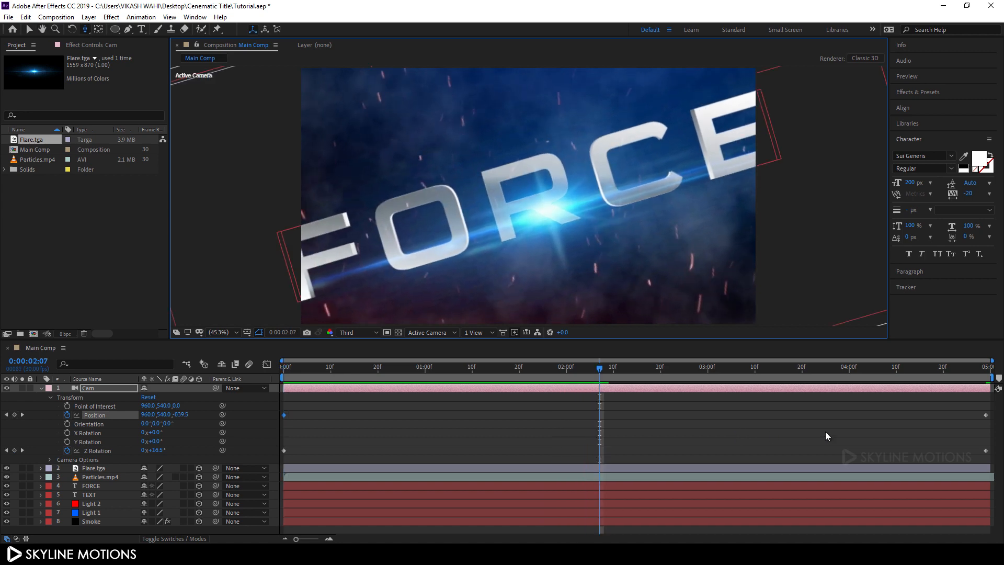
Step: Apply Easy Ease to all of the Cam layer's Position and Z Rotation keyframes
left_click(994, 416)
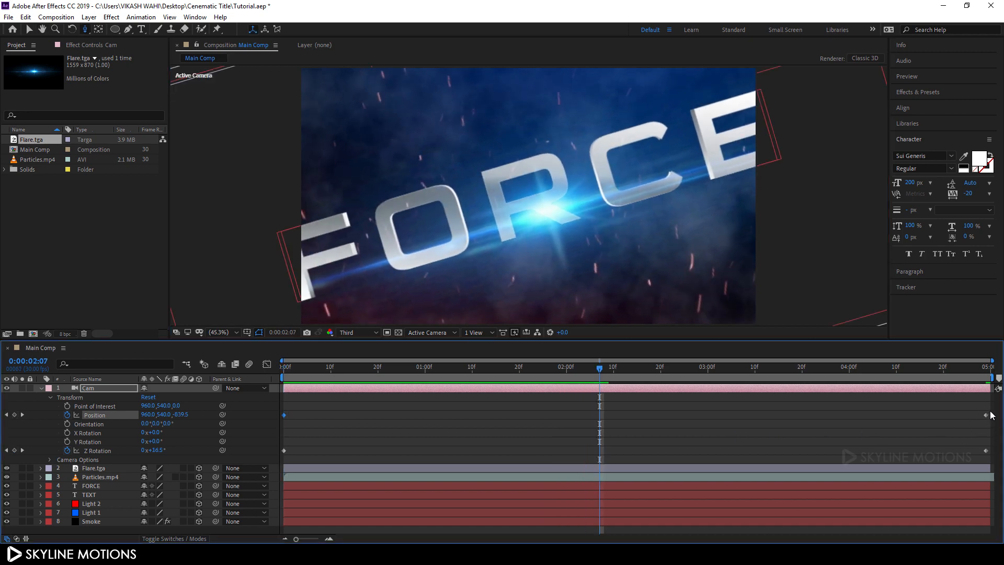
left_click_drag(990, 407, 275, 458)
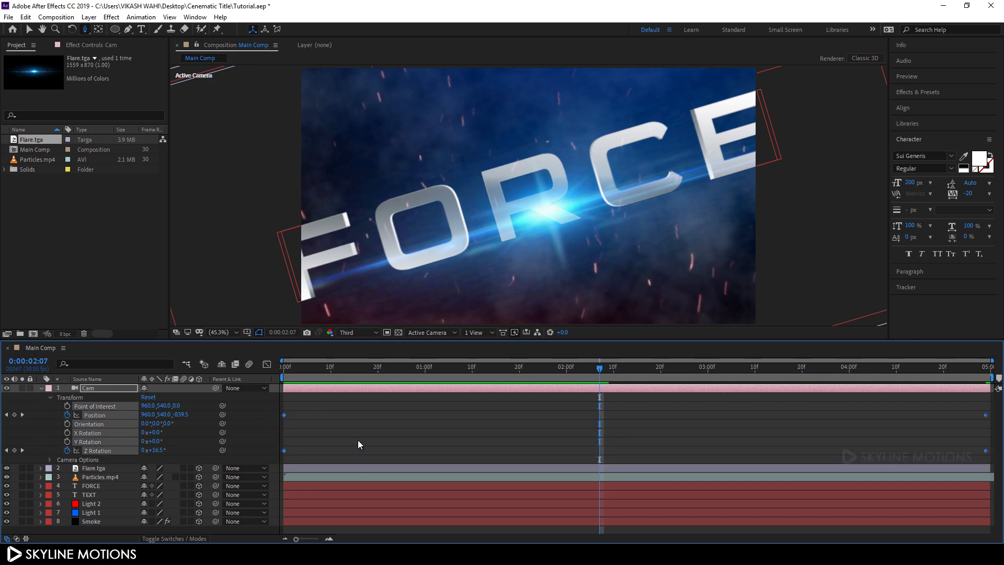
key("F9")
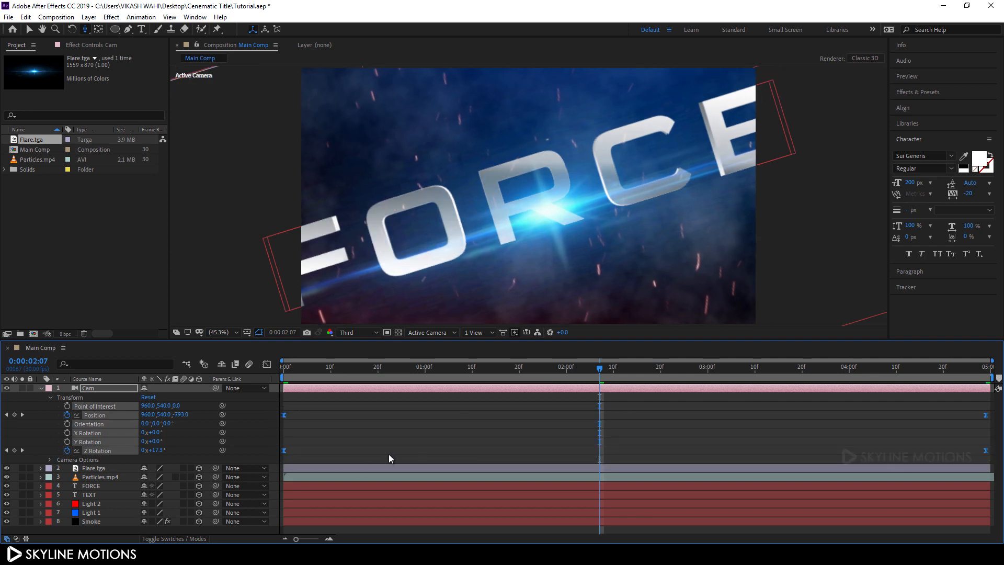
Step: Reshape the camera's speed graph by extending the end easing to about mid-timeline and shortening the start easing to about 10 frames, and preview it
left_click(266, 364)
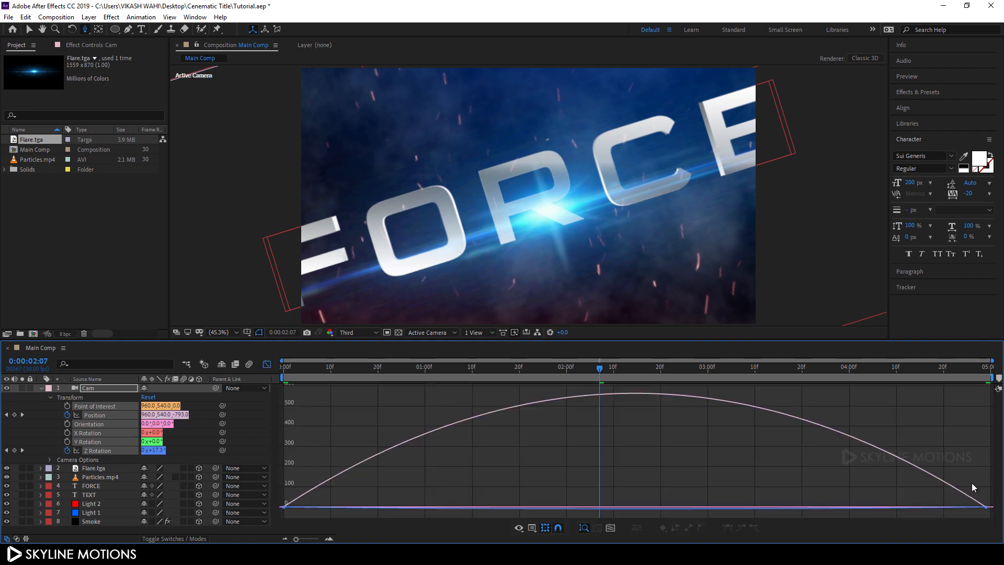
left_click_drag(970, 479, 998, 524)
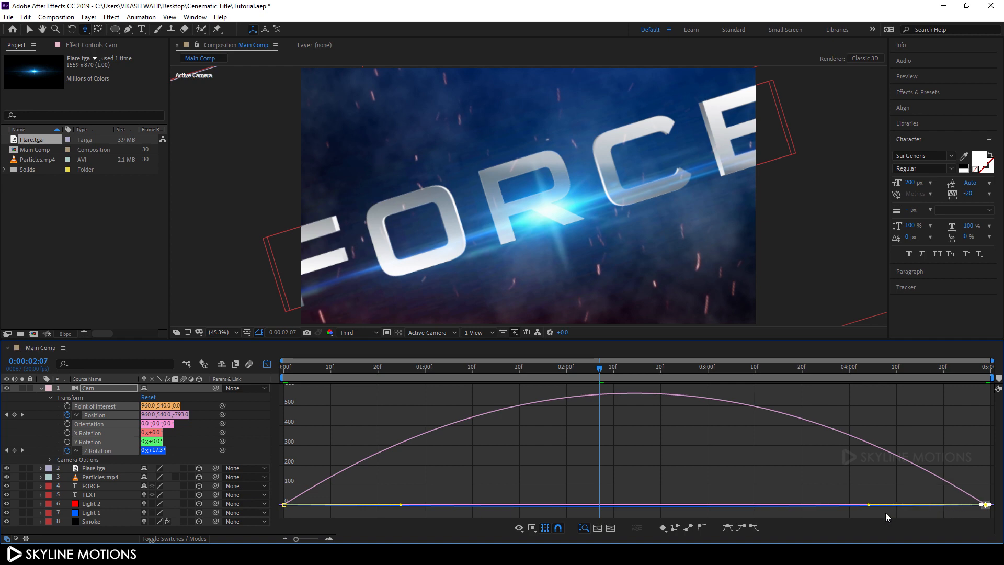
left_click_drag(869, 505, 583, 502)
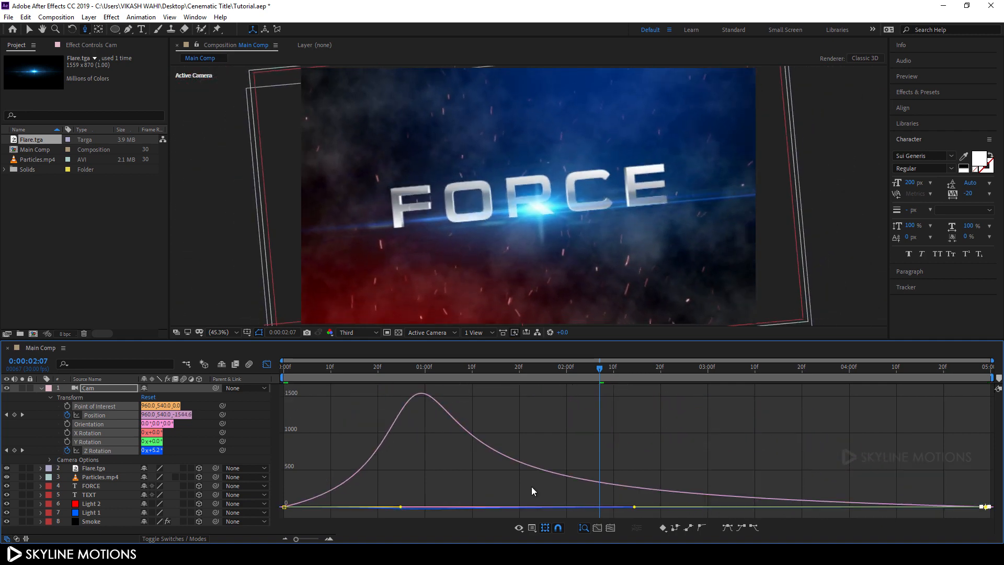
left_click_drag(384, 490, 272, 509)
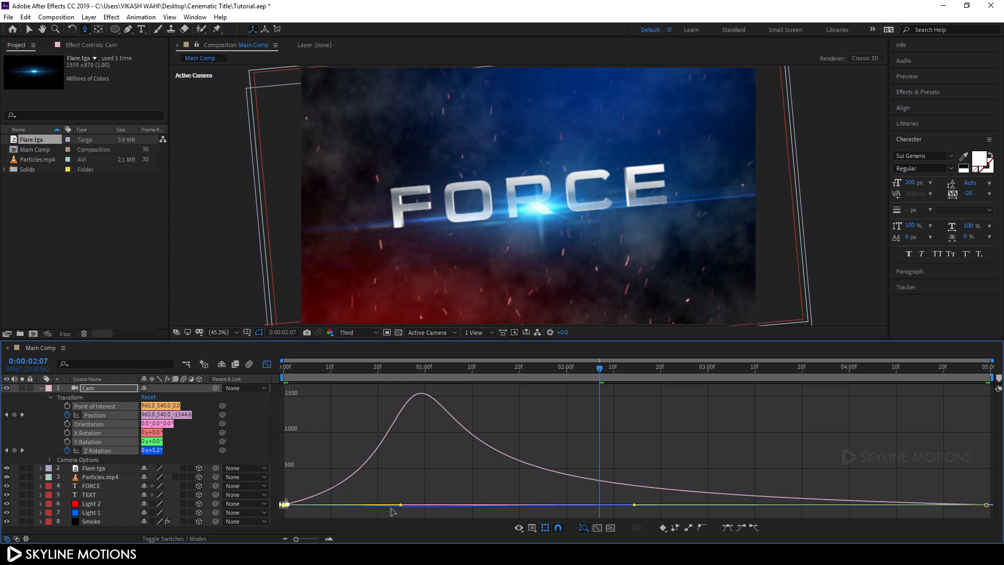
left_click_drag(401, 508, 332, 508)
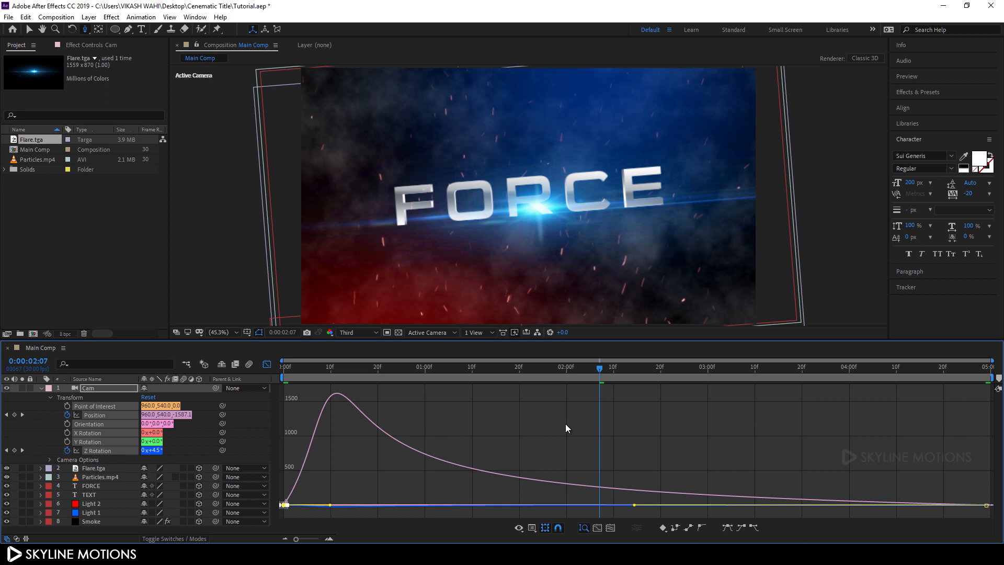
key("space")
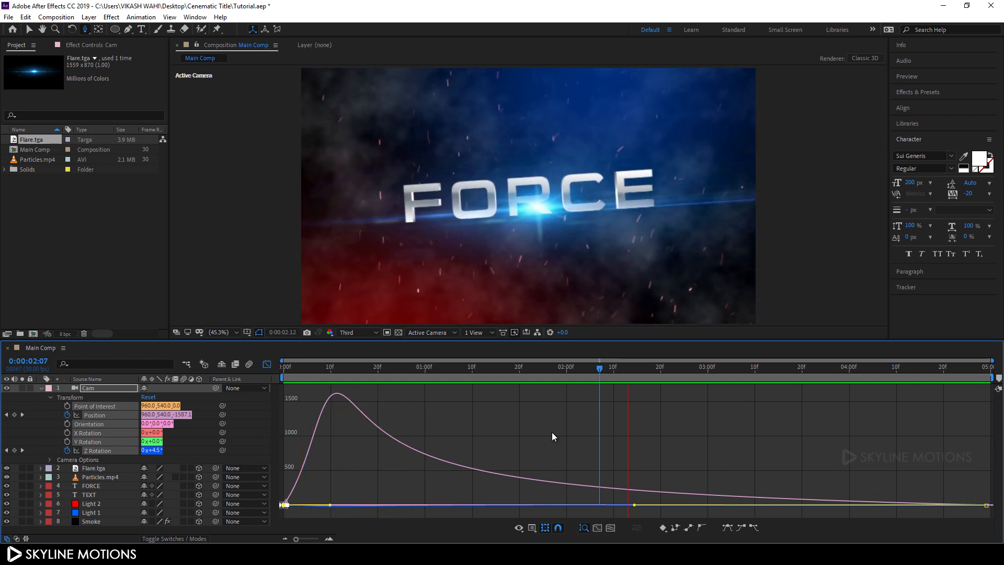
key("space")
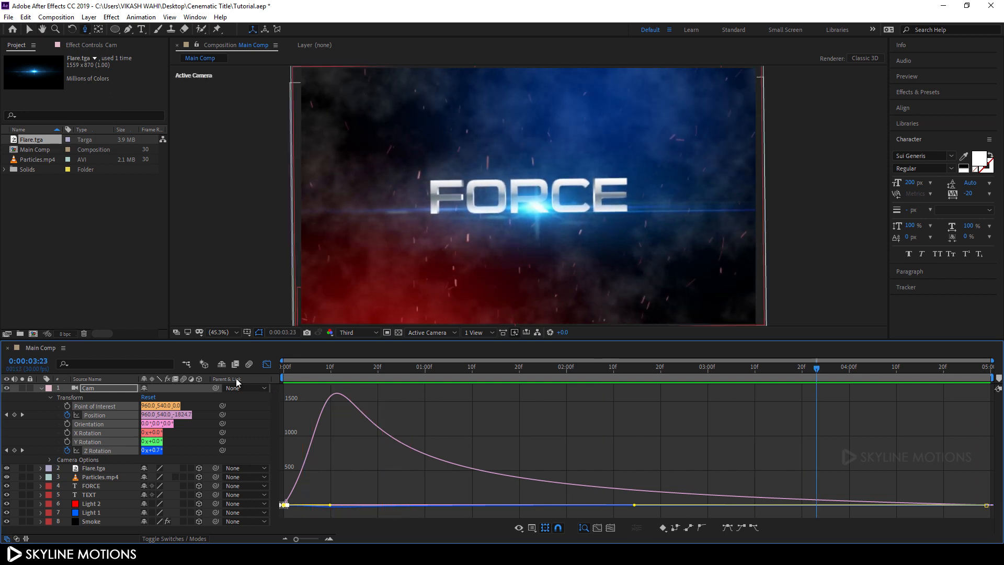
left_click(270, 365)
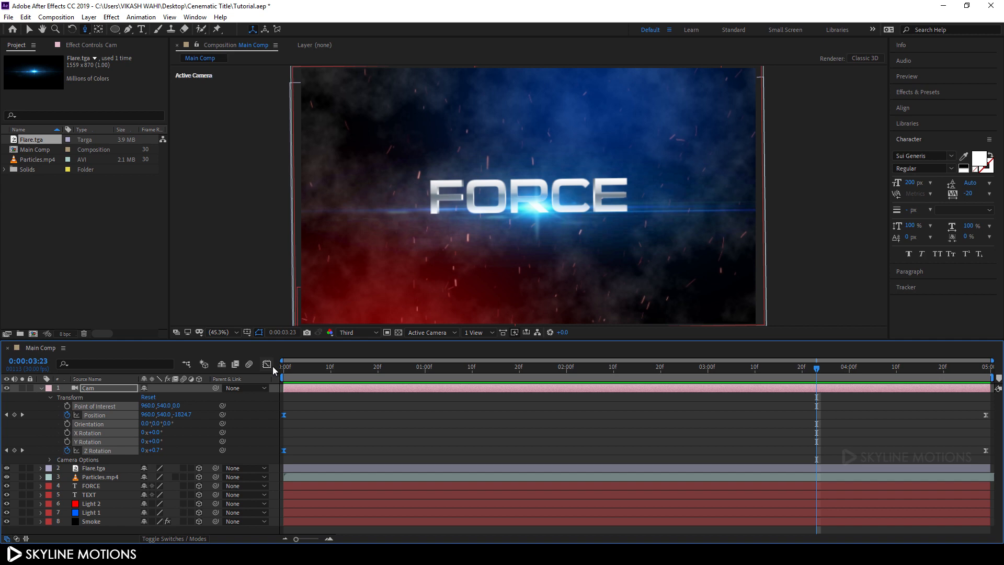
left_click(40, 388)
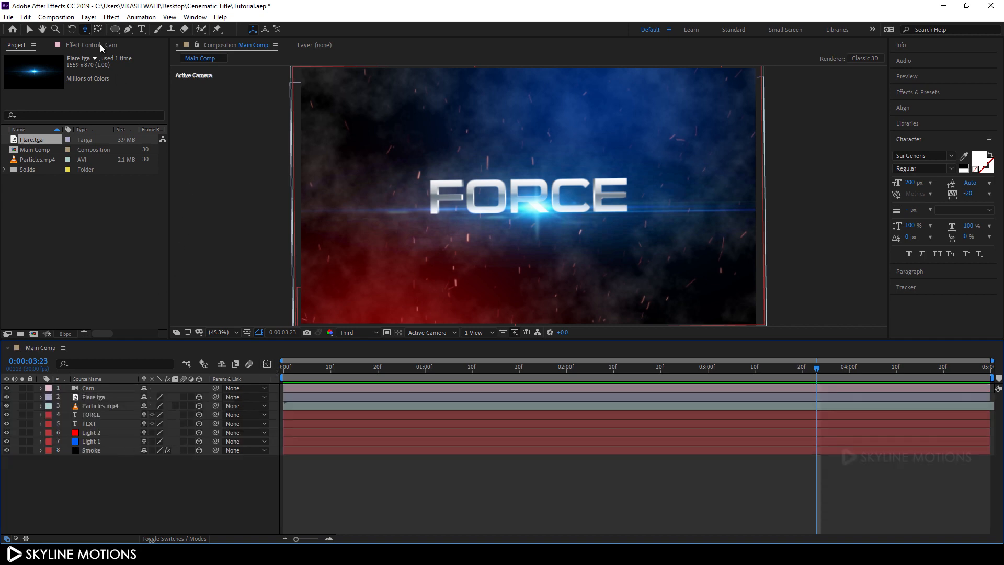
Step: Add an adjustment layer above all the other layers and rename it "Adjustment"
left_click(89, 16)
mouse_move(99, 31)
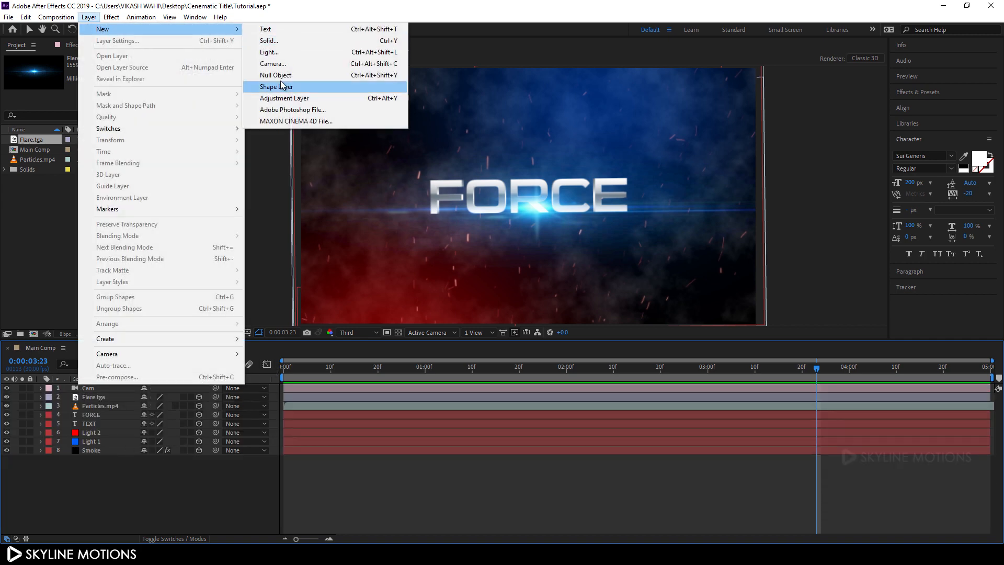
left_click(302, 99)
right_click(107, 390)
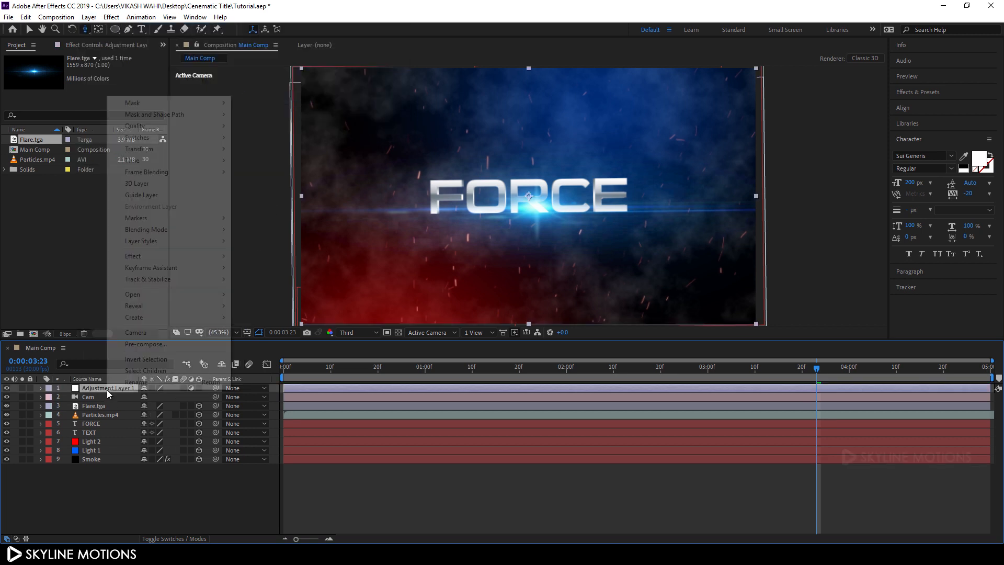
left_click(128, 385)
key("Right")
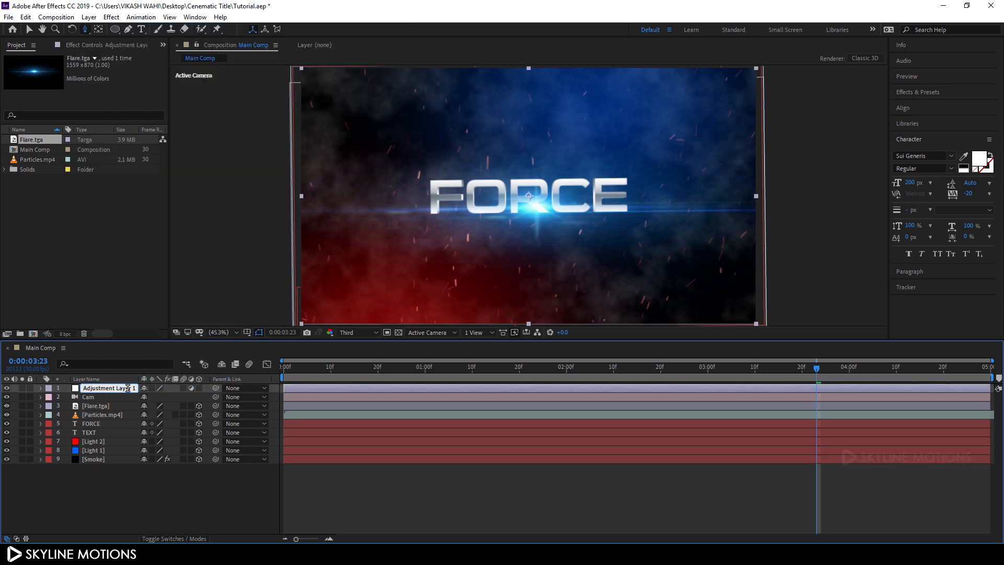
key("BackSpace")
key("BackSpace")
key("BackSpace")
key("BackSpace")
key("BackSpace")
key("BackSpace")
key("BackSpace")
key("Return")
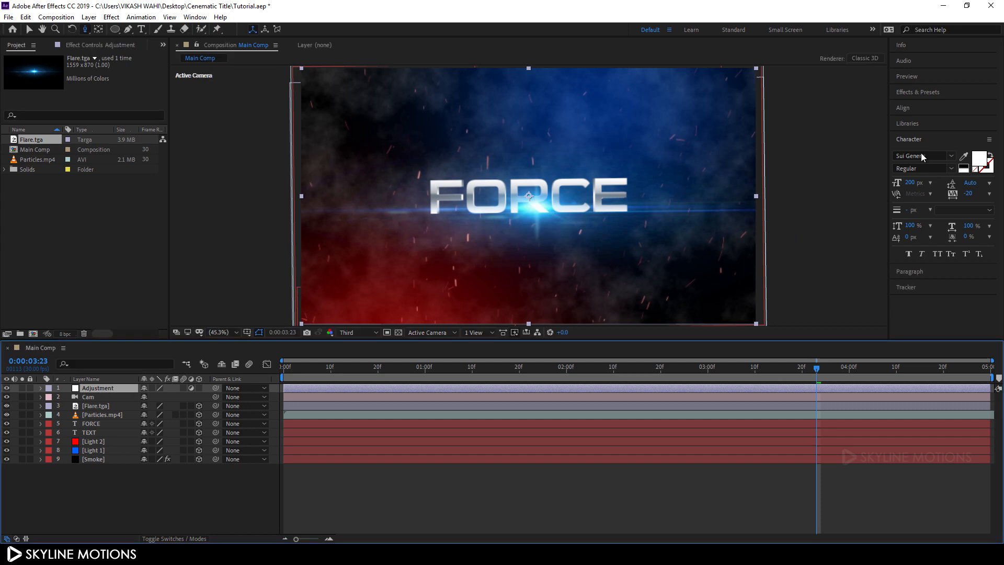
Step: Find the Curves effect under Color Correction and apply it to the Adjustment layer
left_click(920, 94)
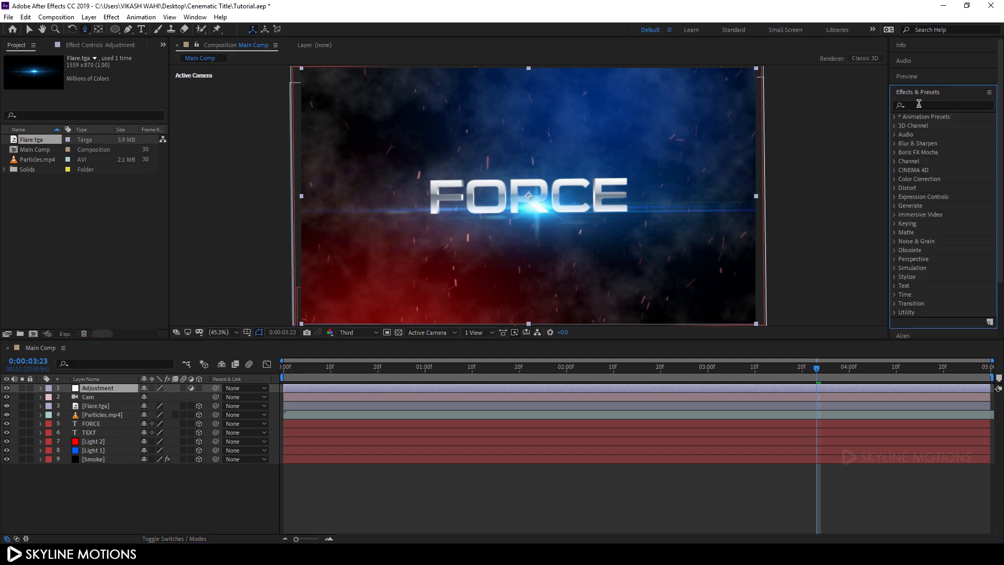
left_click(919, 104)
type("c")
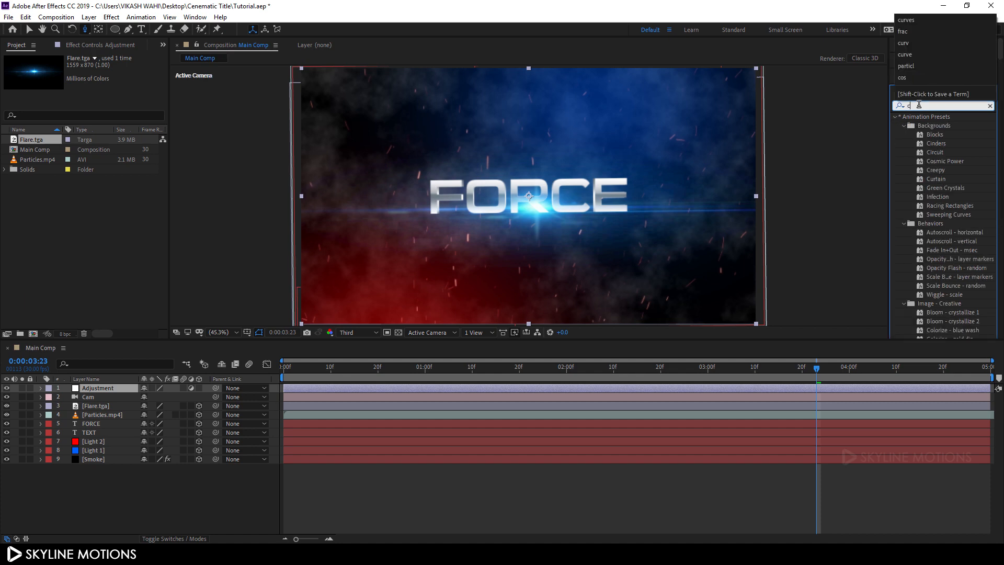
type("urves")
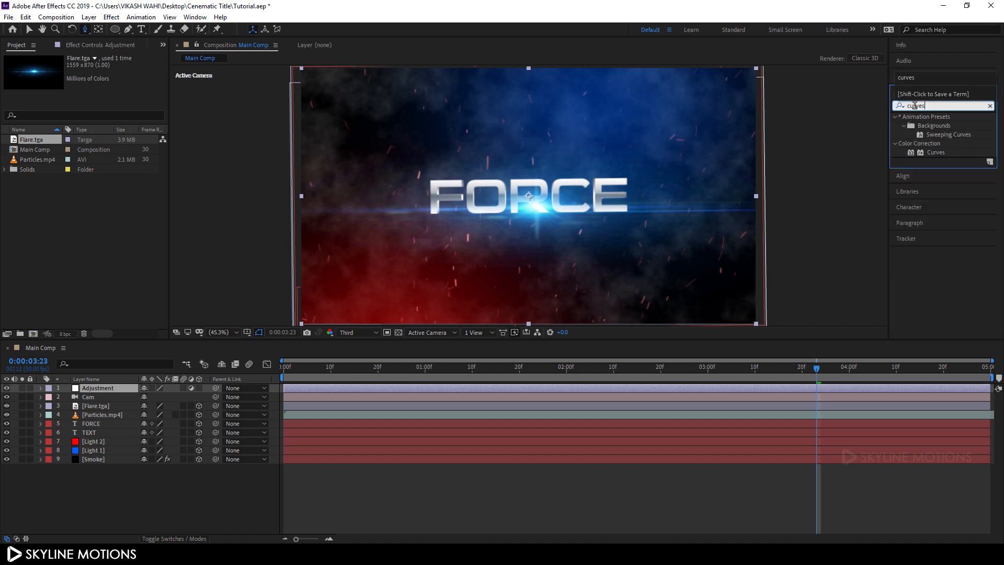
left_click_drag(935, 153, 114, 388)
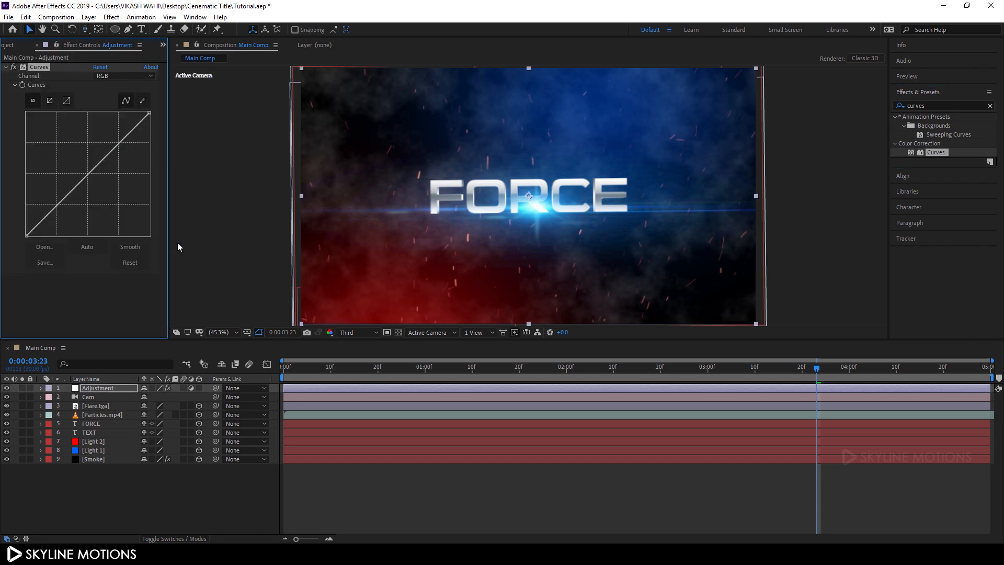
Step: Switch the Curves effect to the Blue channel and raise the middle of the curve slightly to add a blue tint
left_click(115, 76)
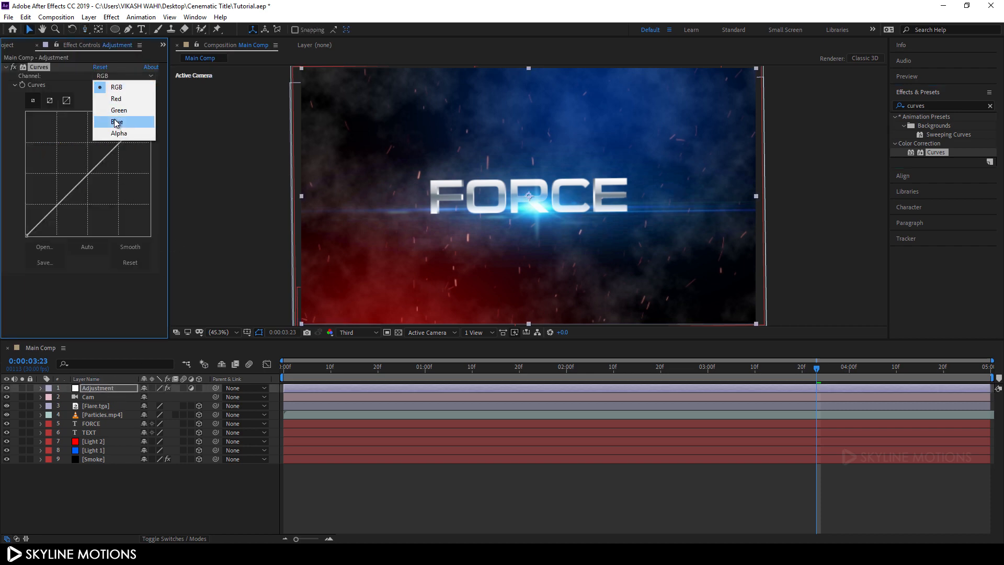
left_click(116, 124)
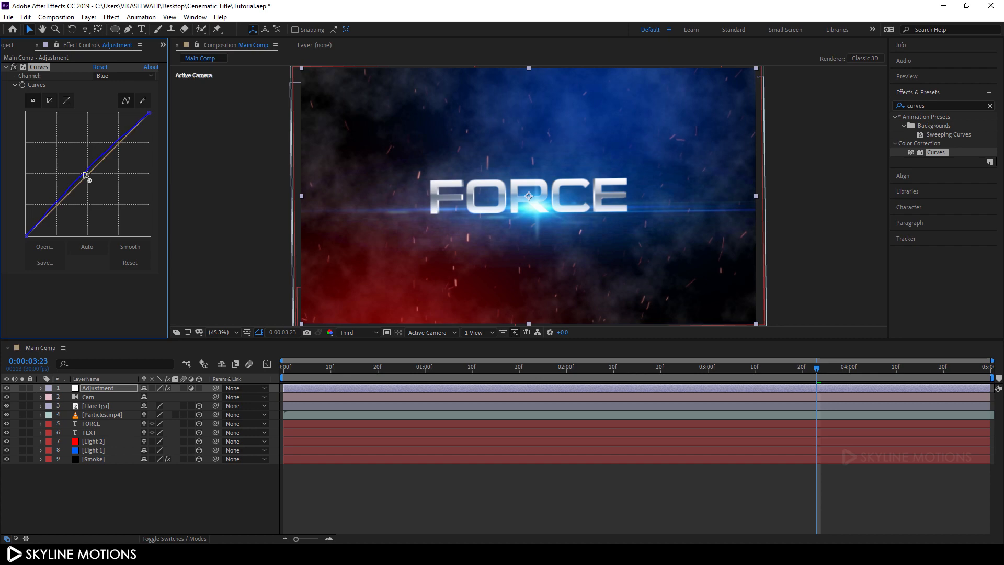
left_click_drag(85, 175, 83, 168)
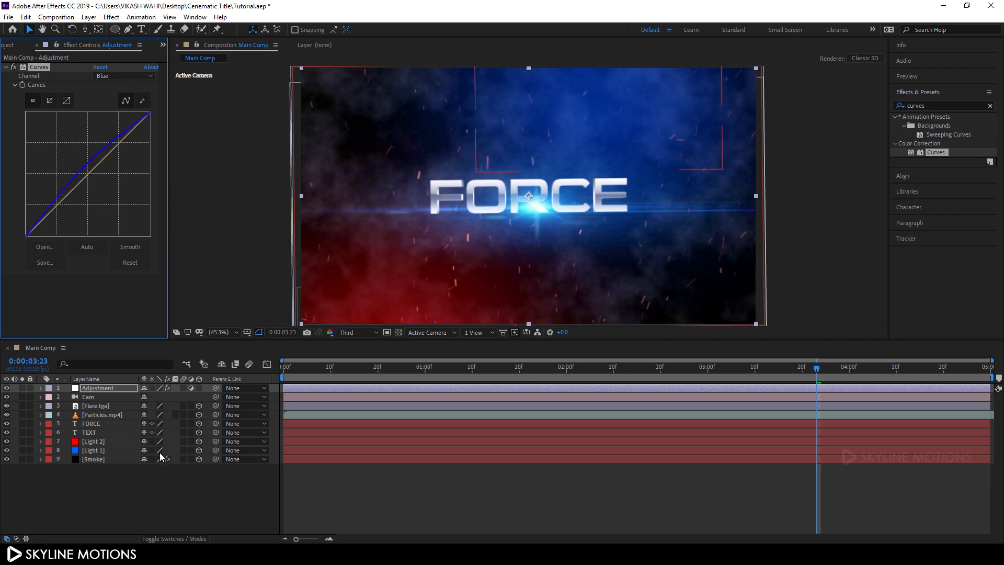
left_click(153, 497)
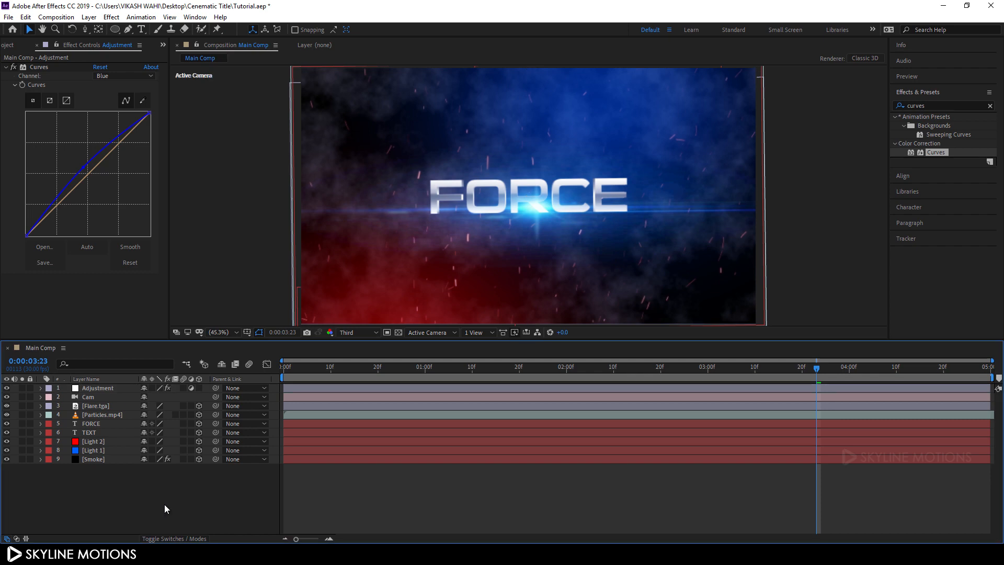
Step: Create a 1920 x 1080 px solid in black (000000) named "Black" above all the other layers
left_click(88, 20)
mouse_move(97, 24)
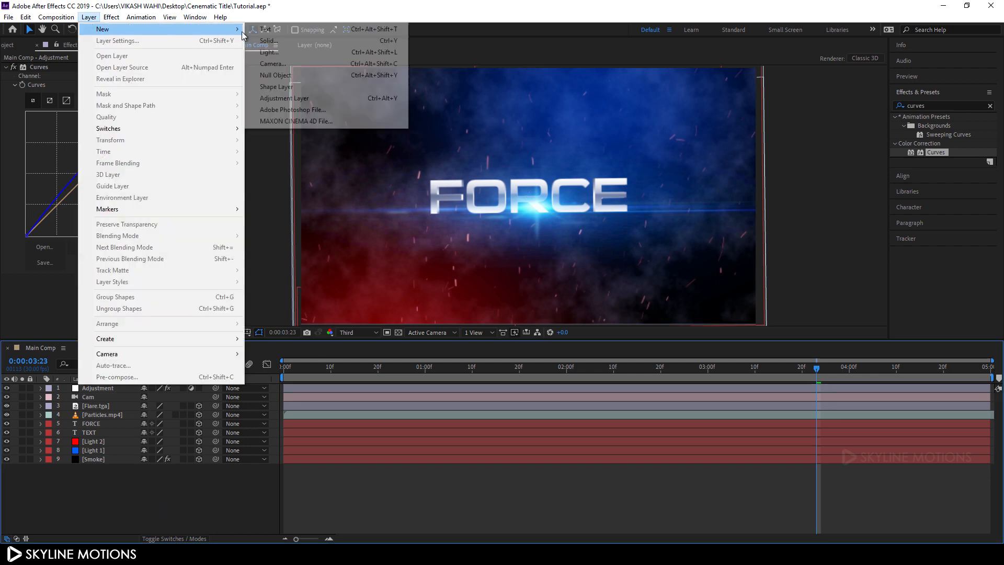
left_click(267, 41)
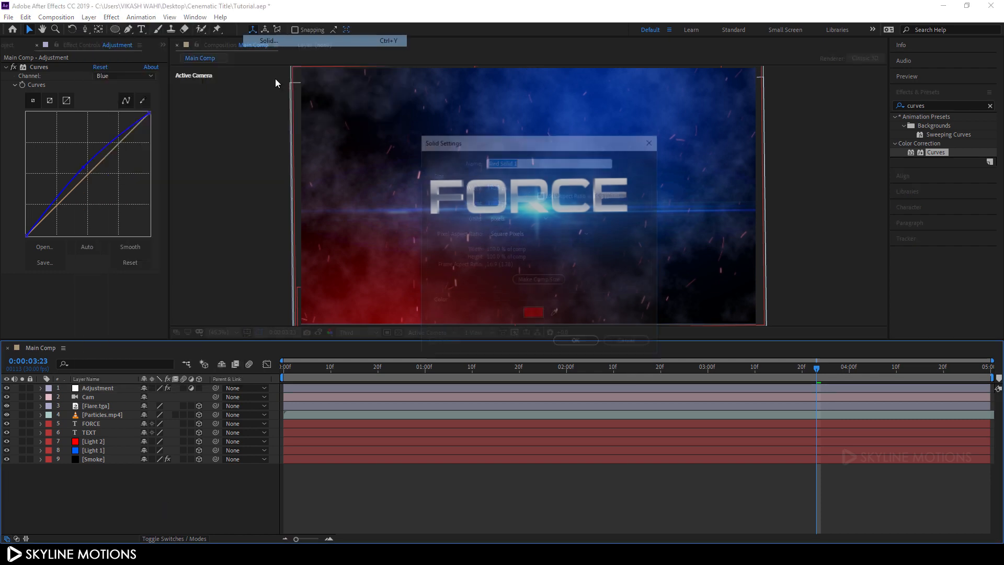
left_click(533, 312)
left_click(215, 336)
left_click_drag(160, 374, 159, 375)
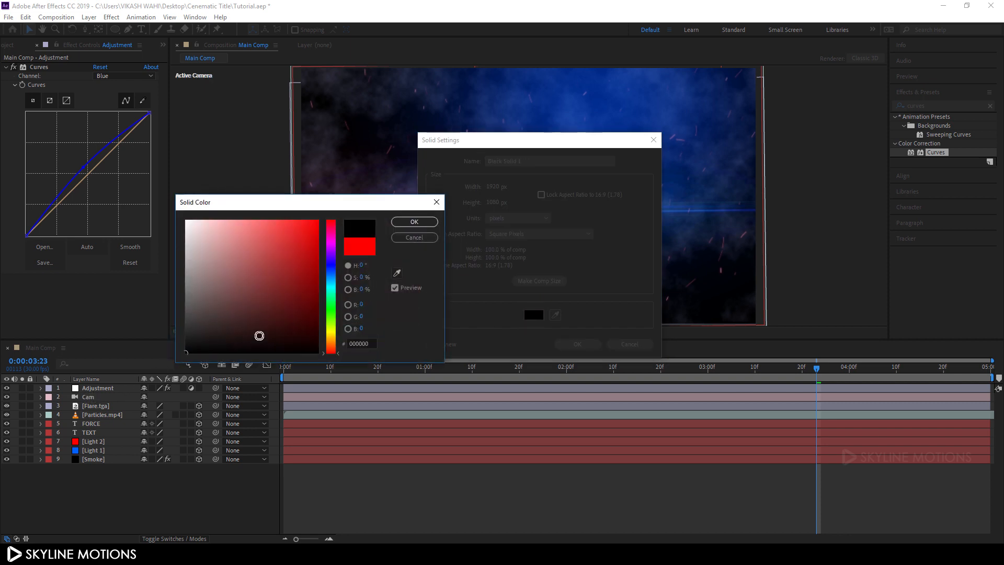
left_click(411, 222)
left_click(535, 162)
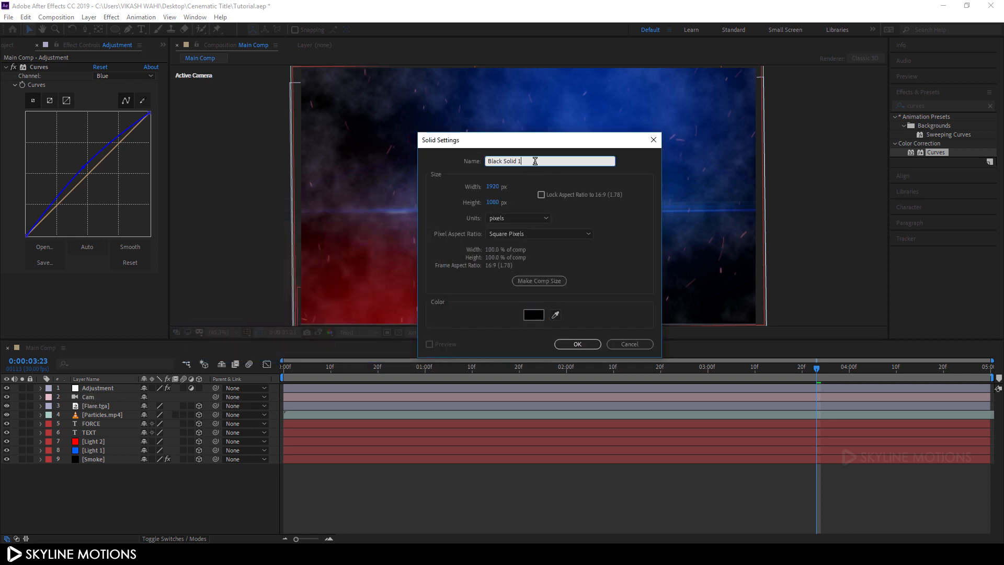
left_click(577, 344)
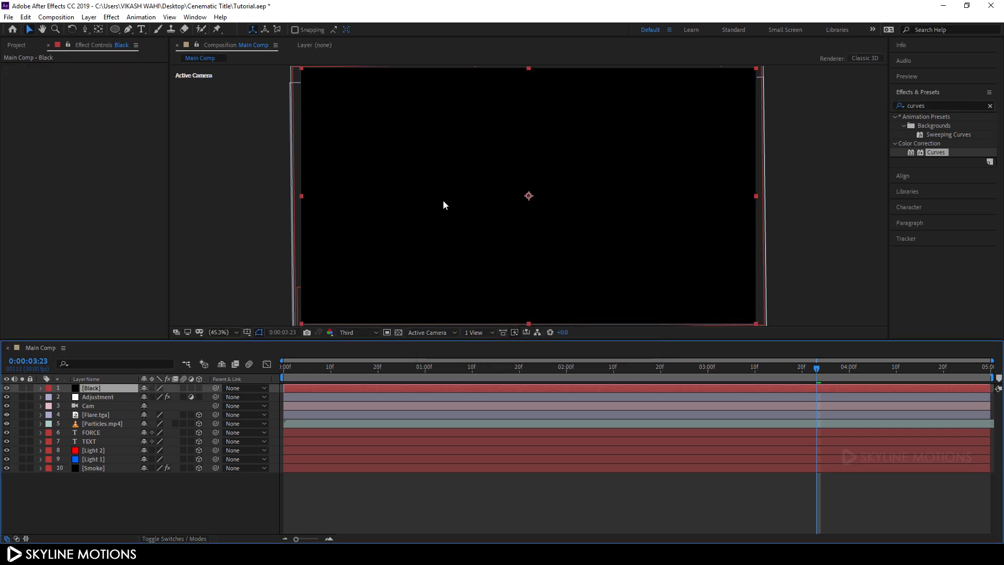
Step: Add a rectangular mask covering the full frame to the Black solid
left_click_drag(114, 31, 166, 32)
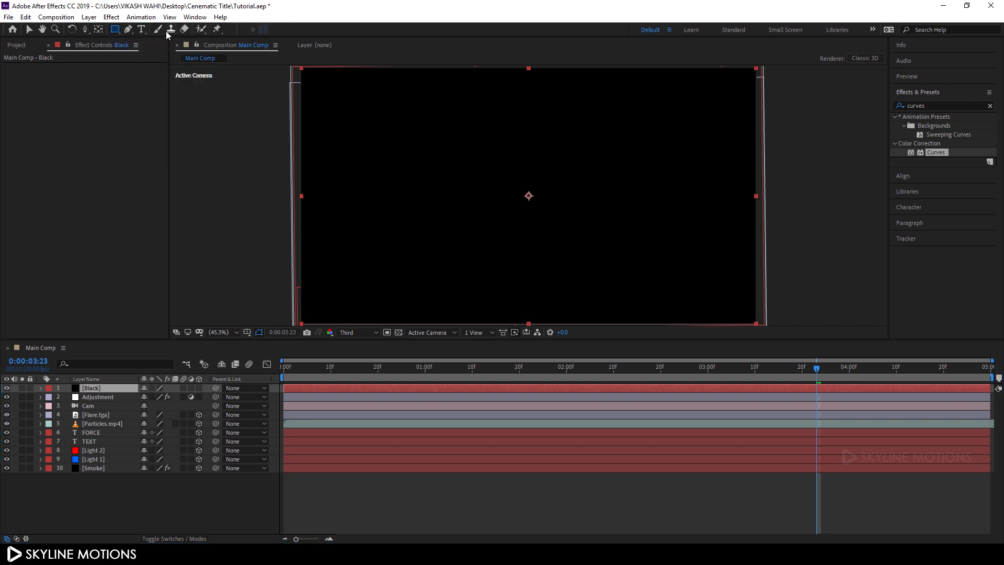
double_click(114, 32)
key("v")
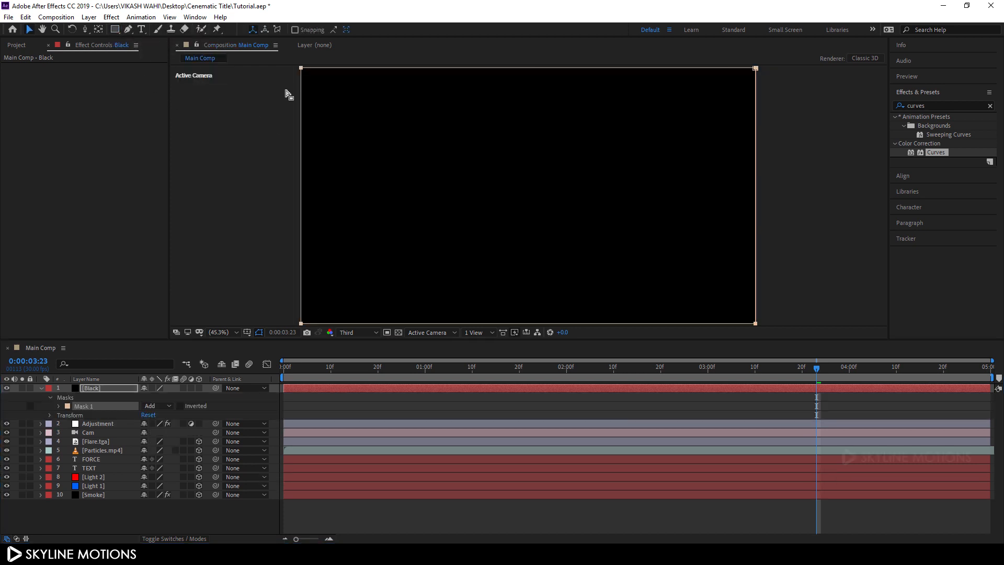
Step: Move the mask's top edge down and its bottom edge up by equal amounts, leaving narrow bands outside it
left_click(459, 98)
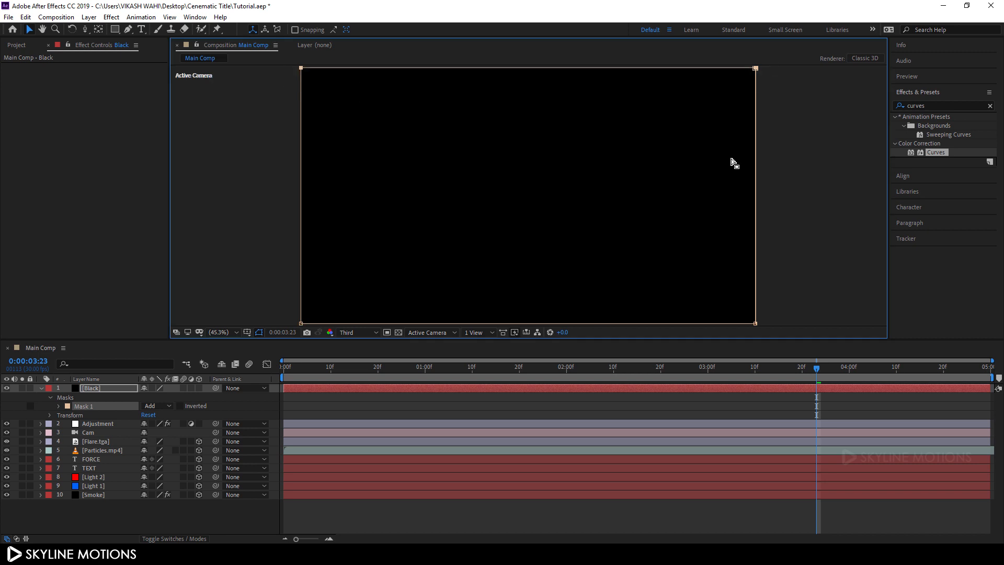
key("shift+Down")
key("shift+Down")
key("shift+Down")
key("shift+Down")
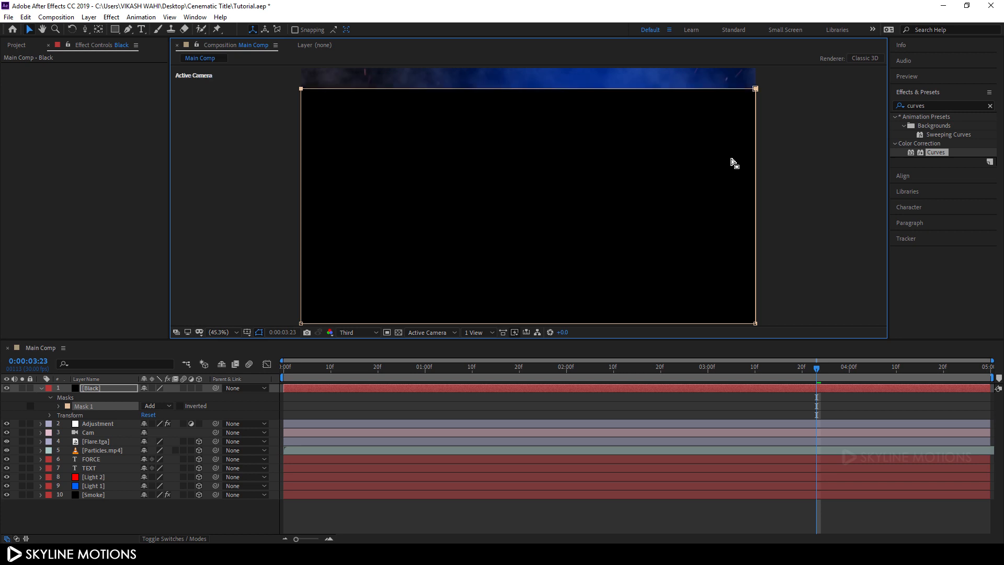
left_click_drag(778, 313, 283, 339)
key("shift+Up")
key("shift+Up")
key("shift+Up")
key("shift+Up")
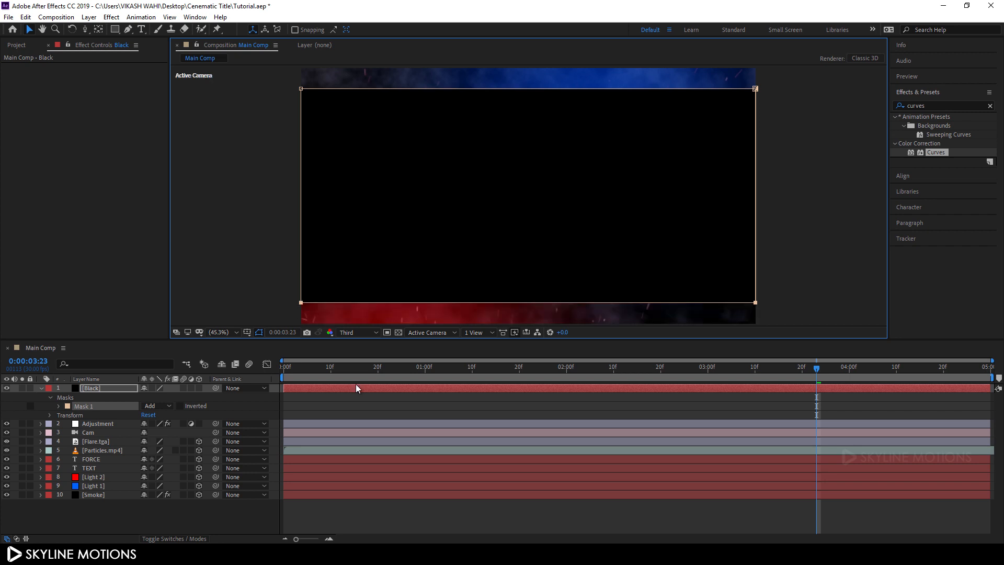
Step: Invert the Black solid's mask to form cinematic letterbox bars, and collapse the layer's properties
left_click(180, 407)
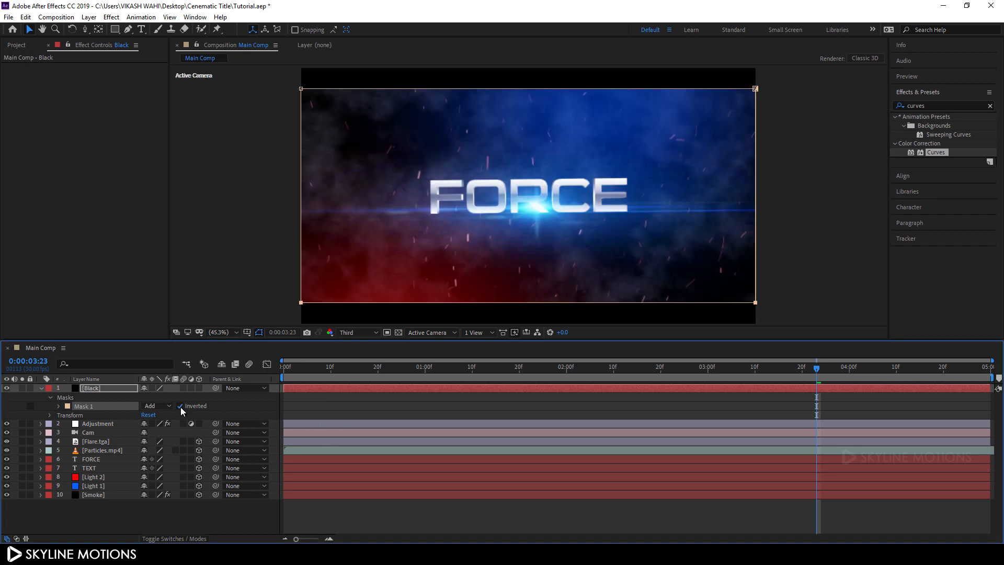
left_click(41, 389)
left_click(229, 483)
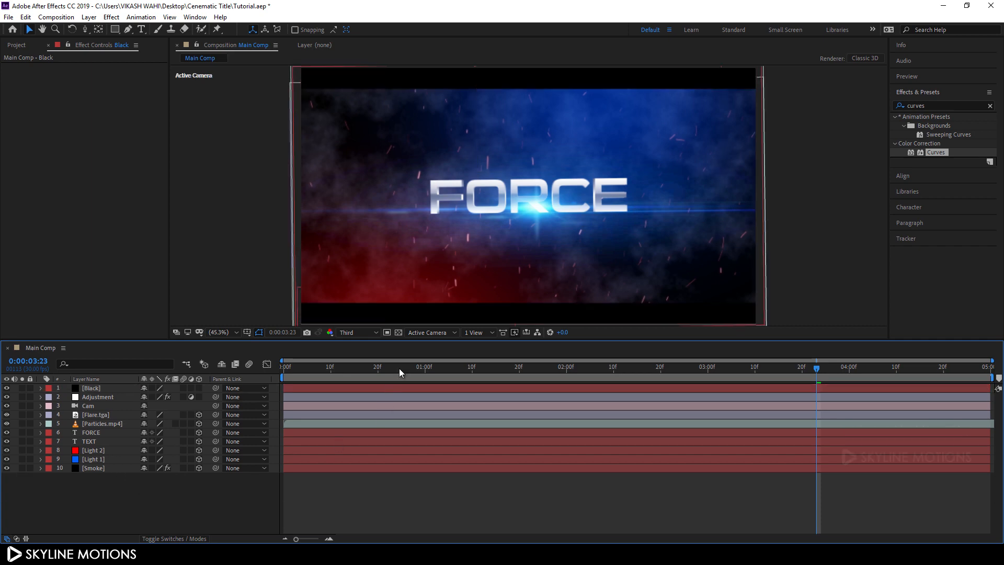
Step: Enable motion blur for the composition and for the FORCE and TEXT layers
left_click_drag(401, 368, 515, 369)
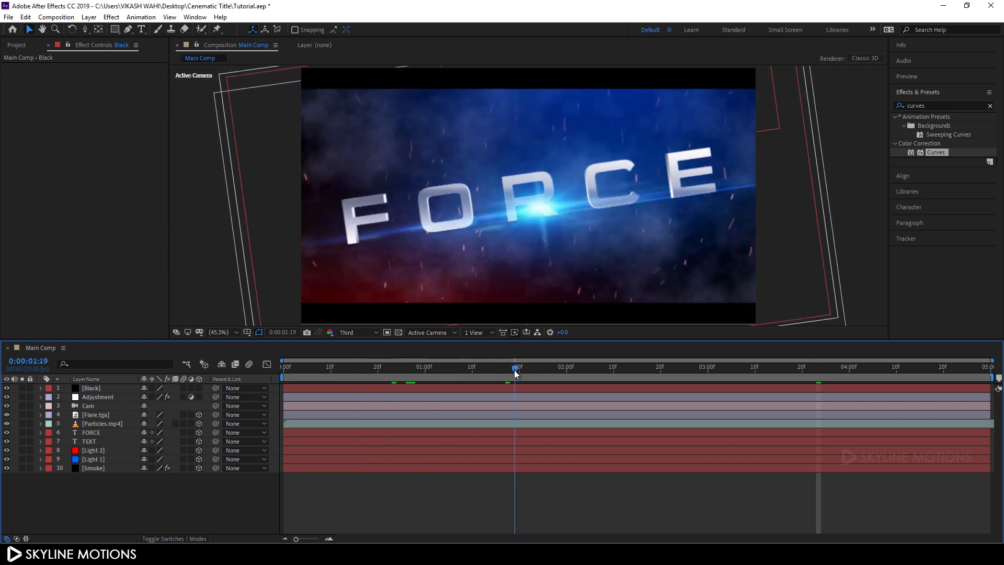
left_click(248, 366)
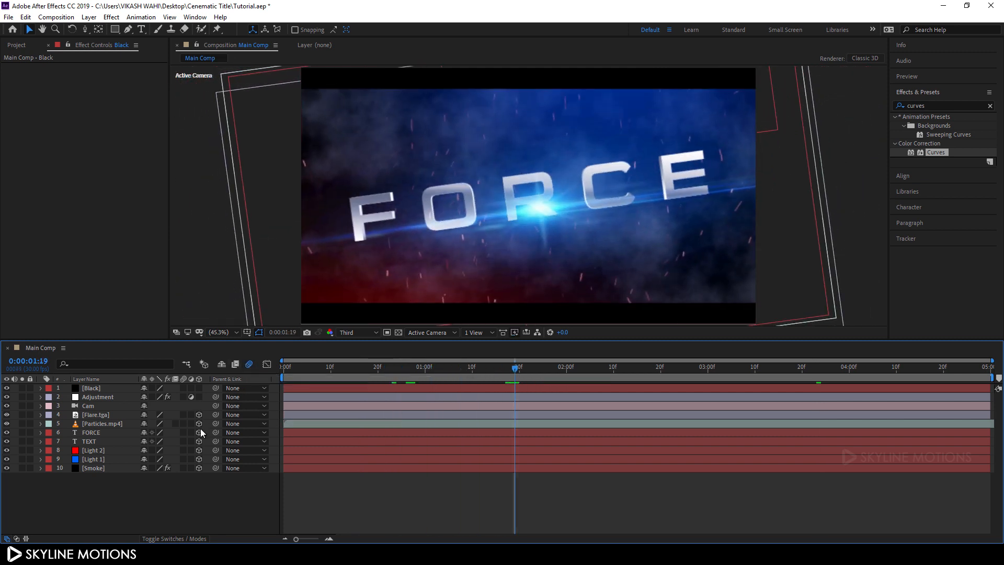
left_click(99, 432)
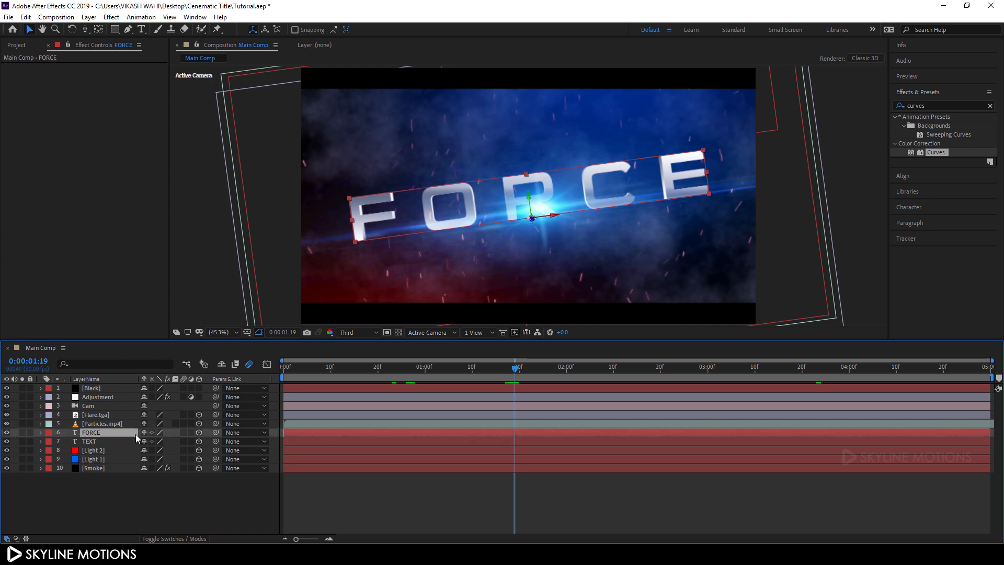
left_click(184, 432)
left_click(99, 443)
left_click(182, 441)
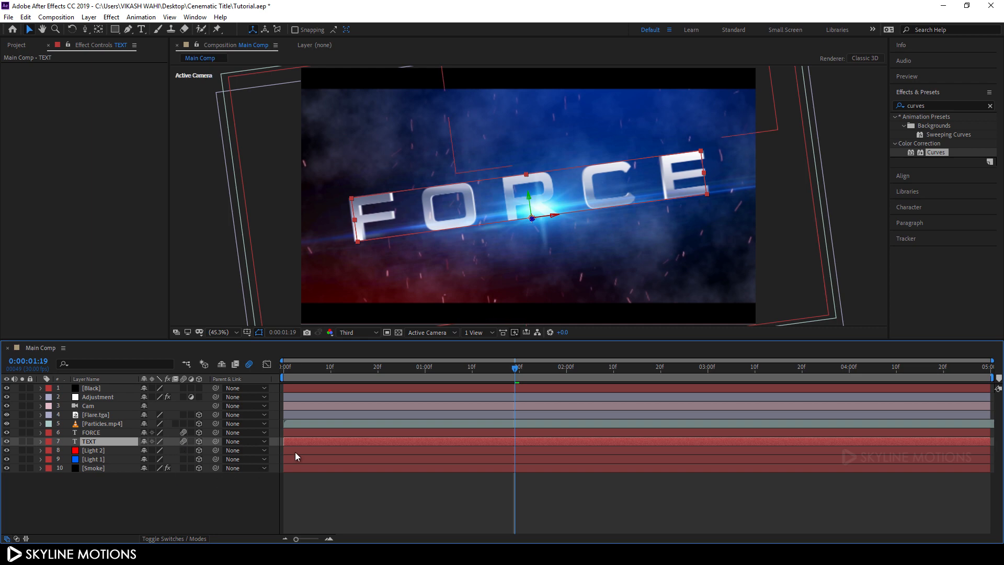
Step: Set the preview resolution to Full and play the animation from the first frame in an enlarged composition view
left_click_drag(450, 369, 420, 369)
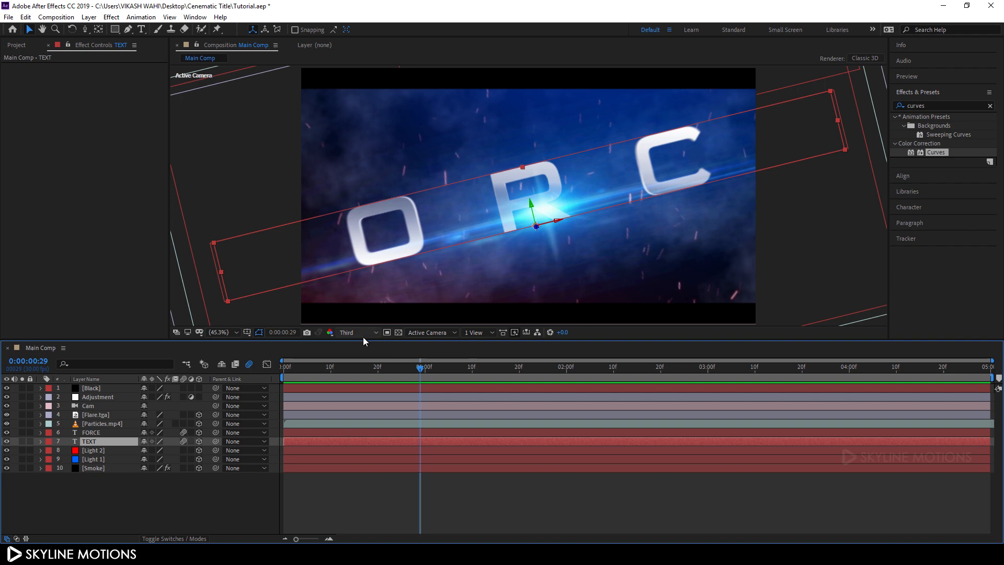
left_click(363, 335)
left_click(359, 358)
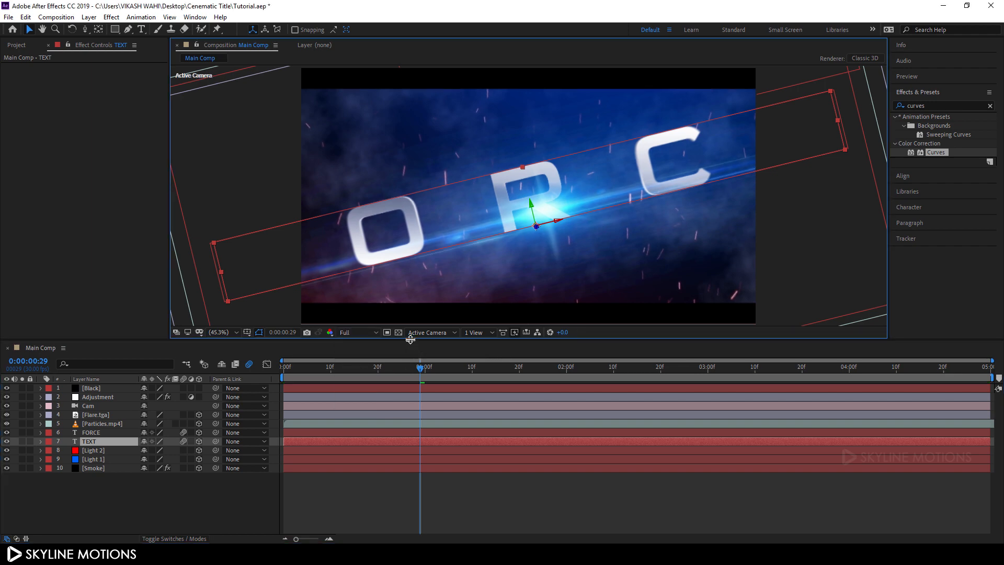
left_click_drag(410, 339, 278, 421)
key("space")
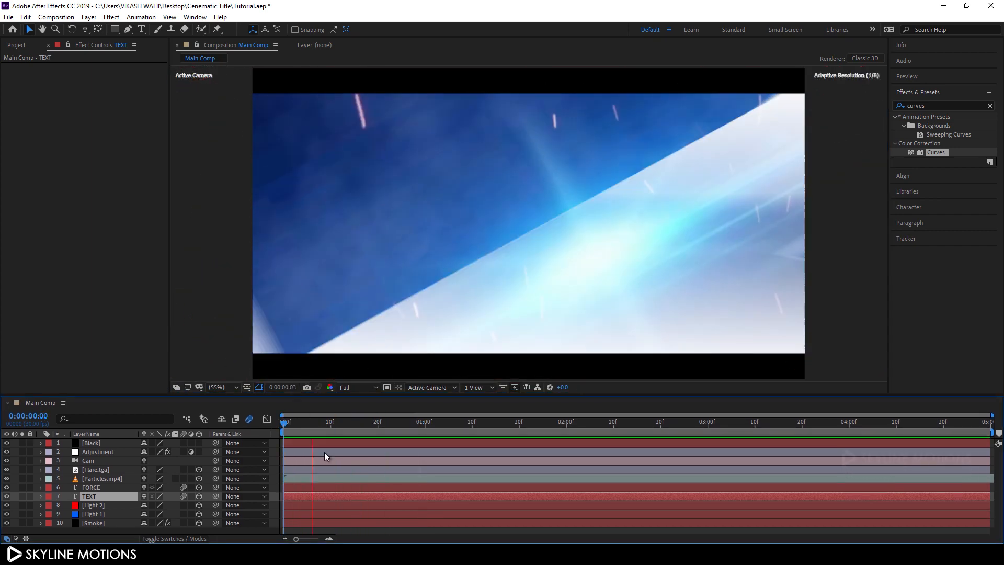